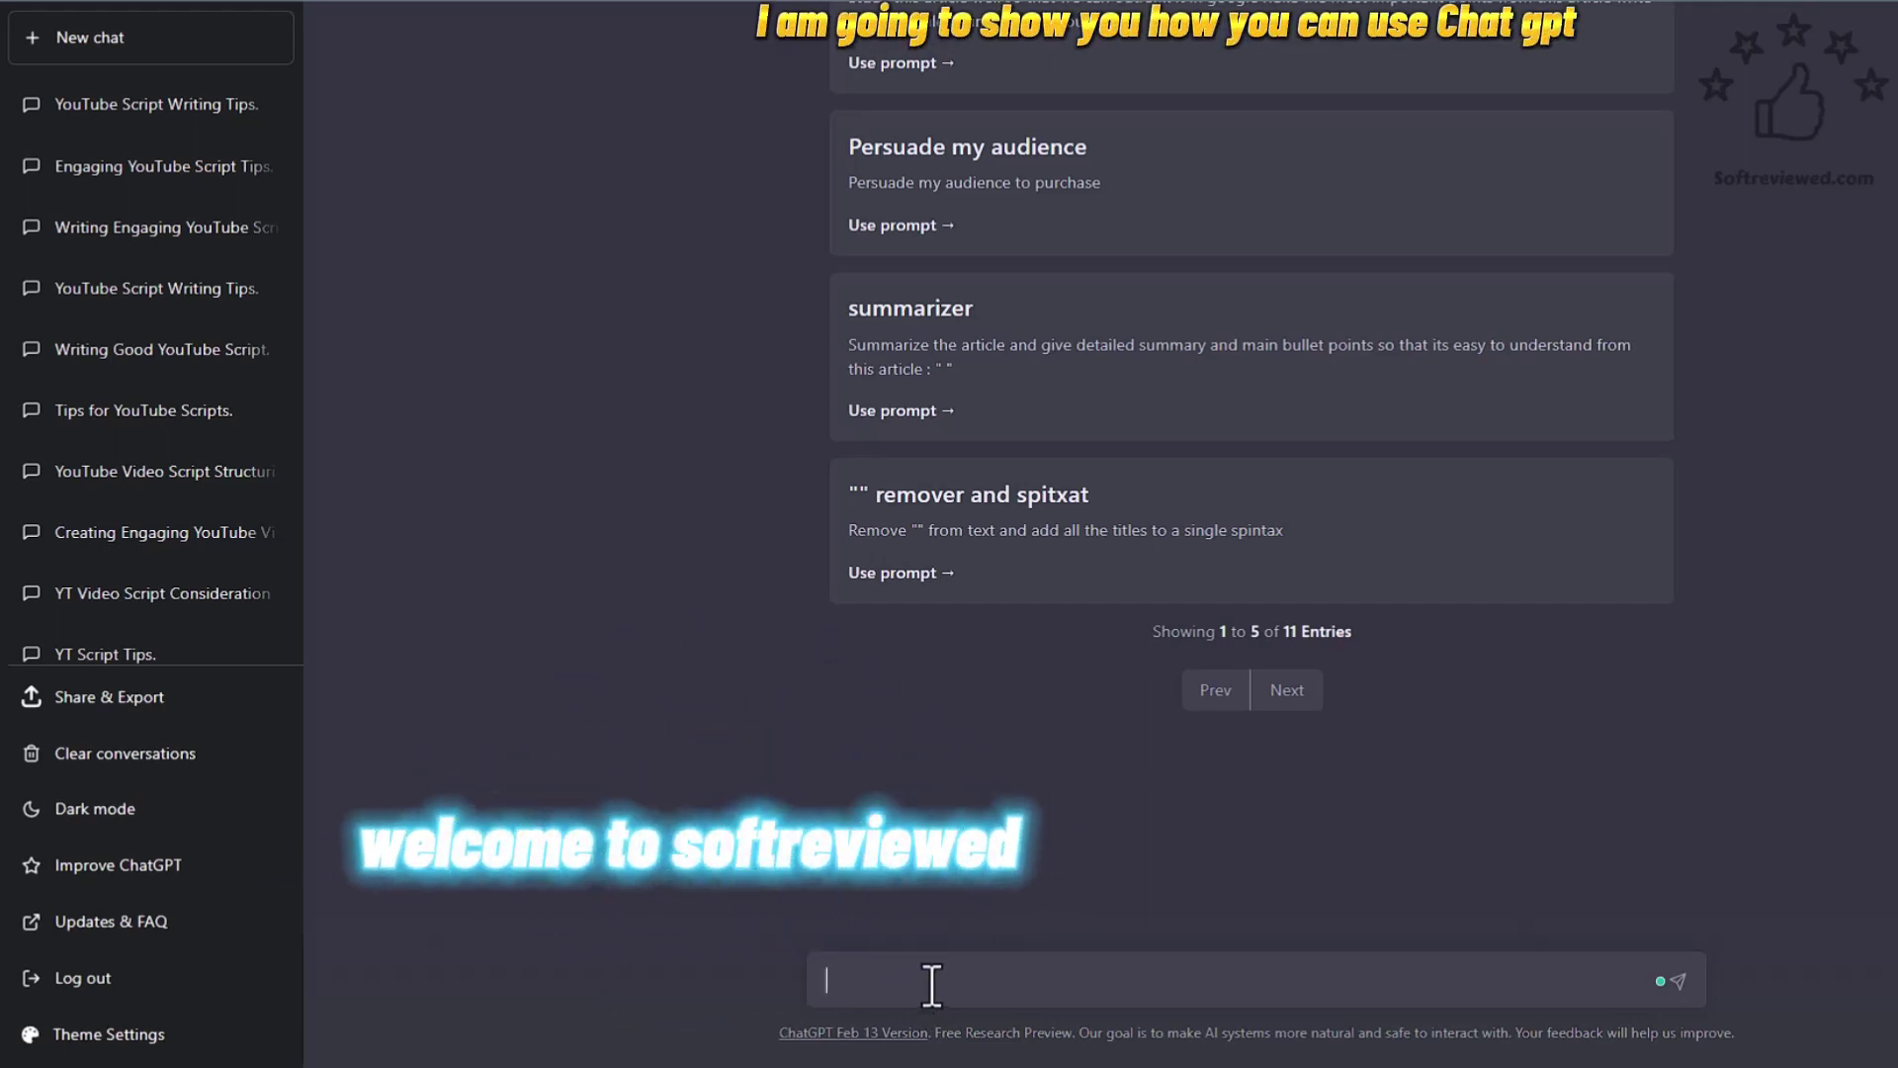
text(me some tips )
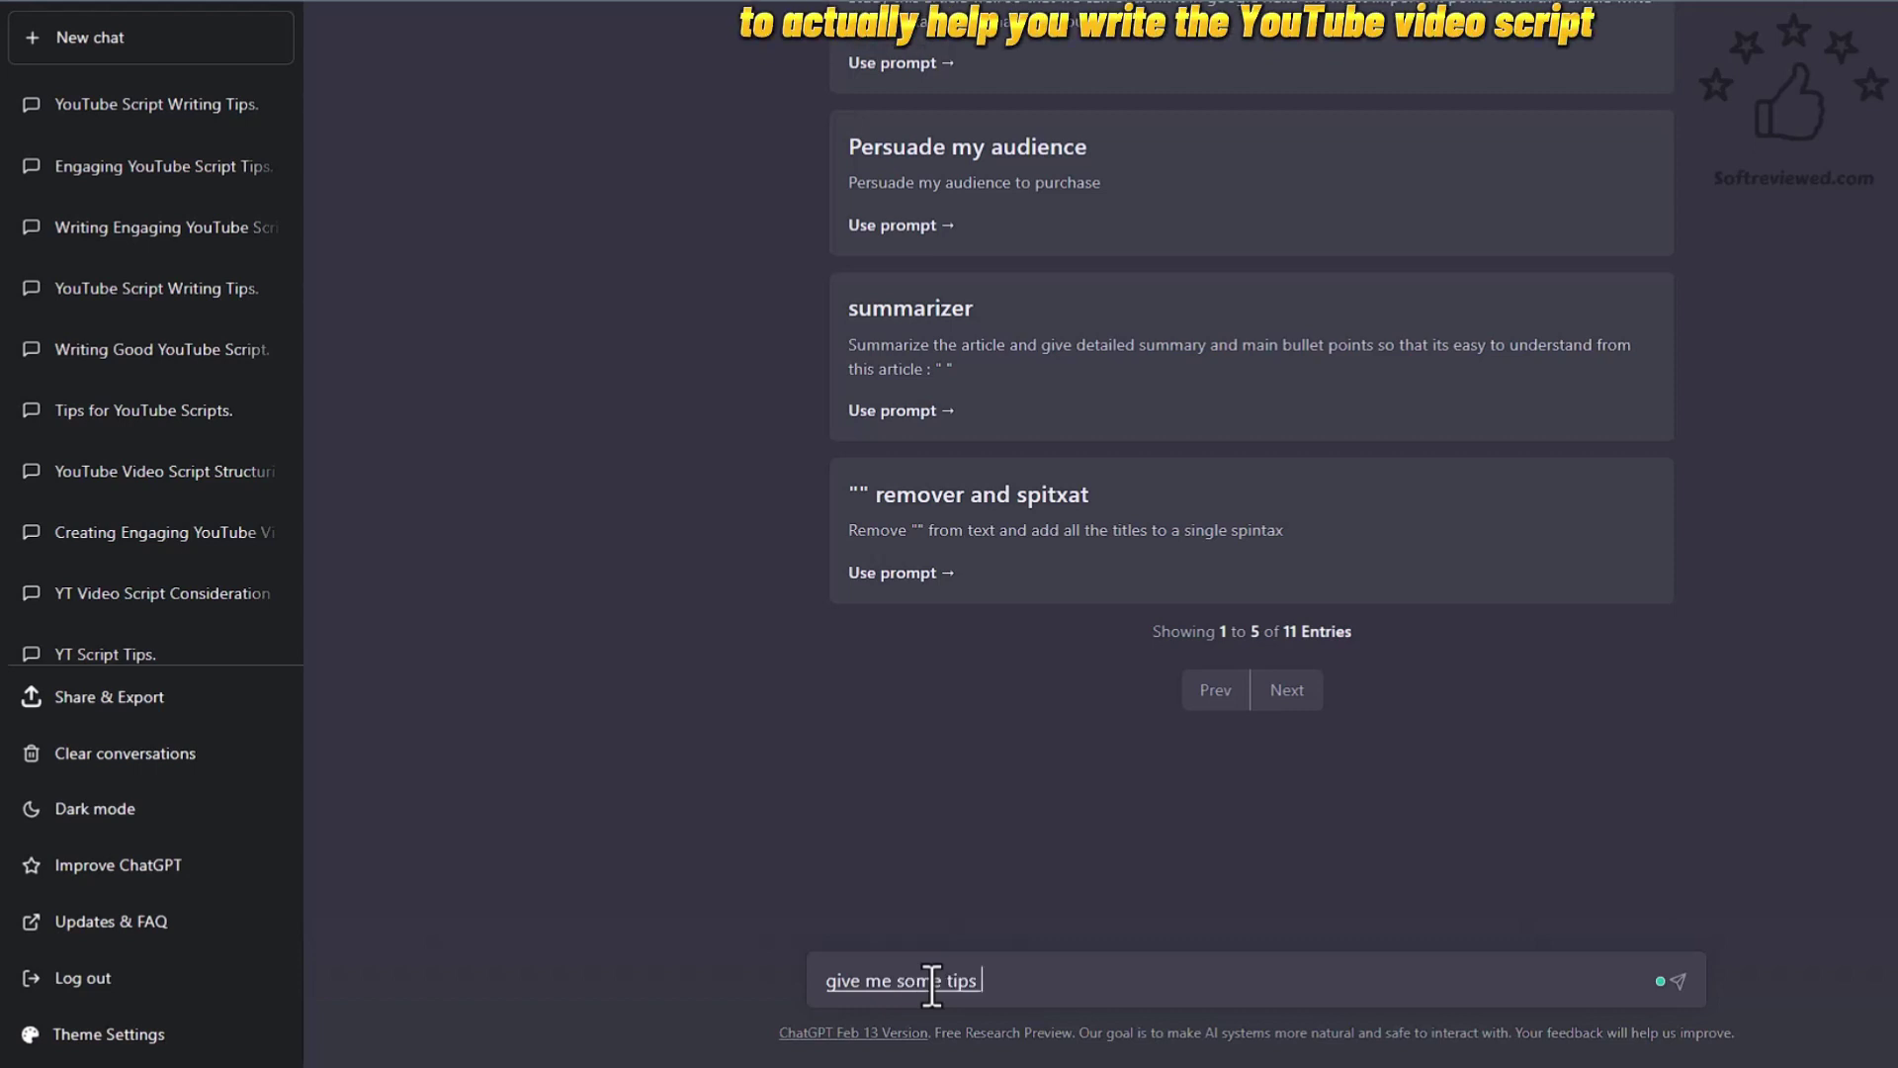
text(to write engaging video script for YouTube)
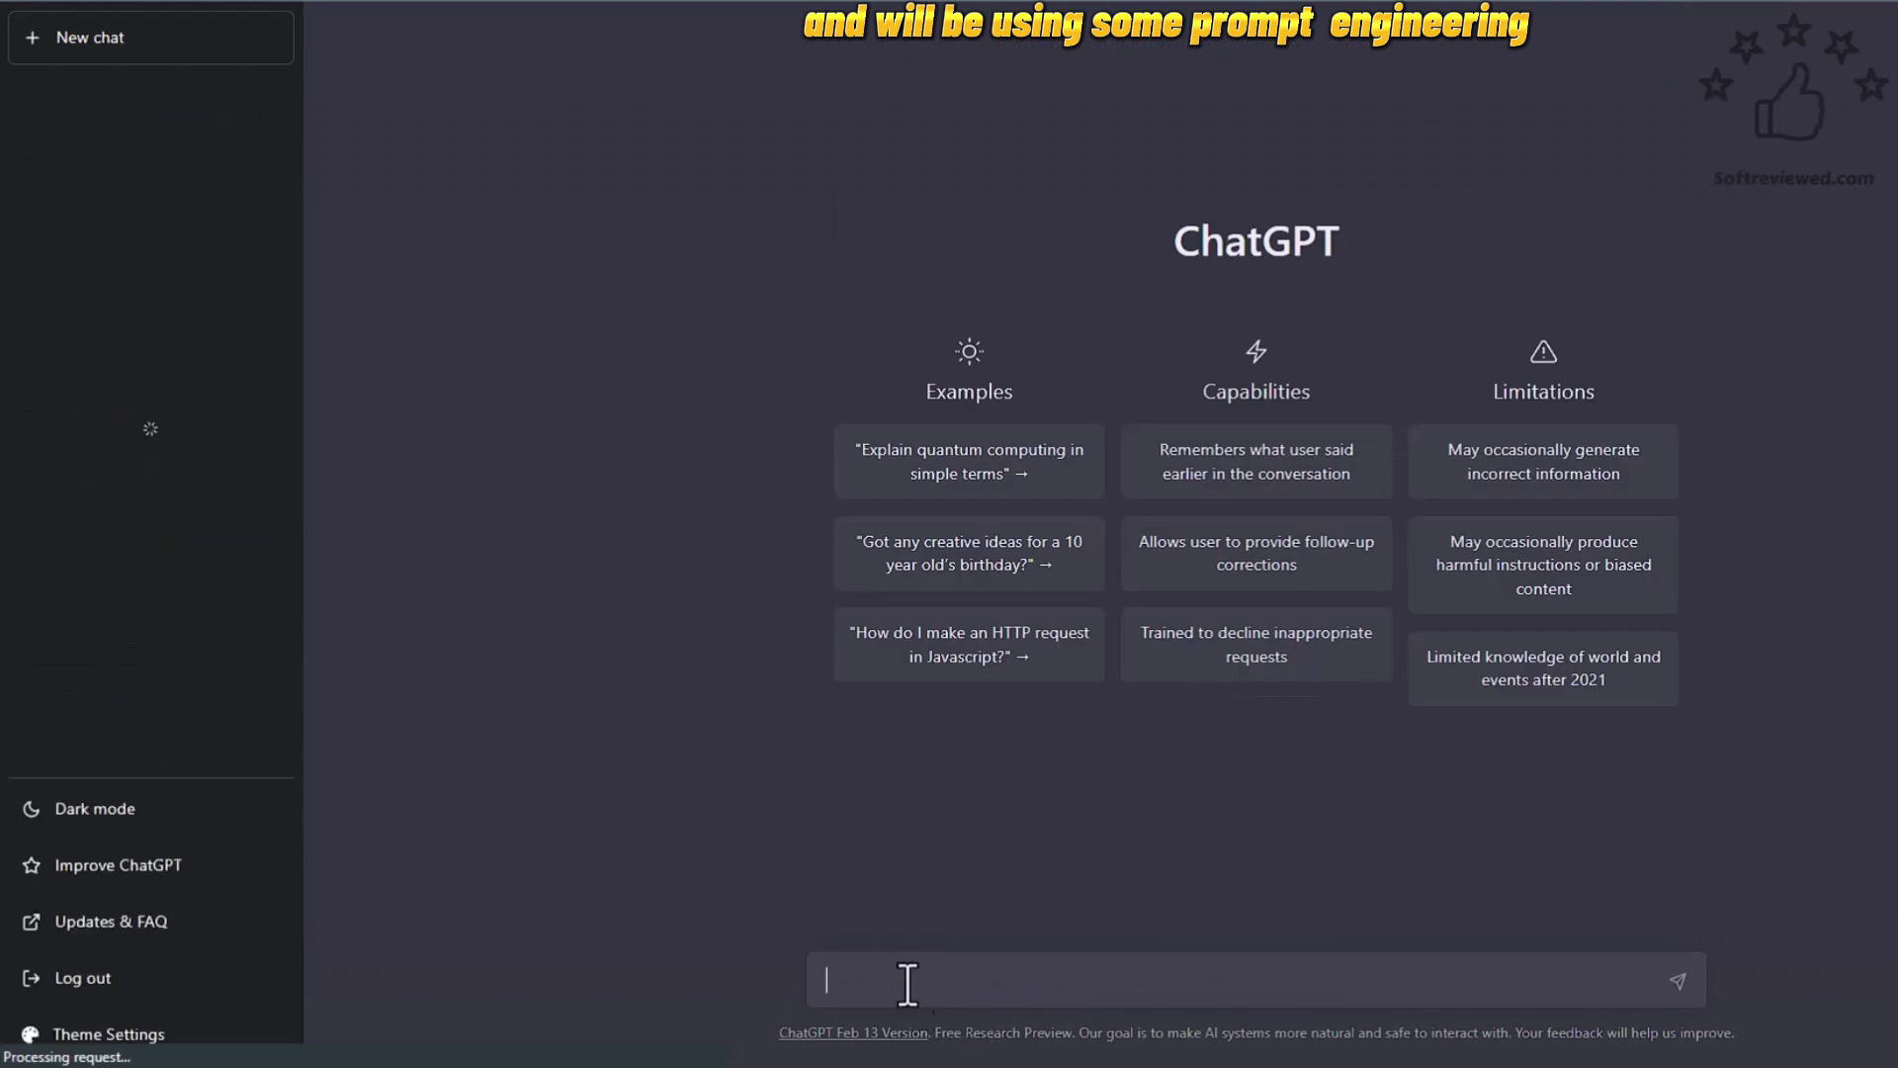
Step: In a new chat, paste and send a prompt asking for tips on engaging YouTube video scripts
right_click(901, 974)
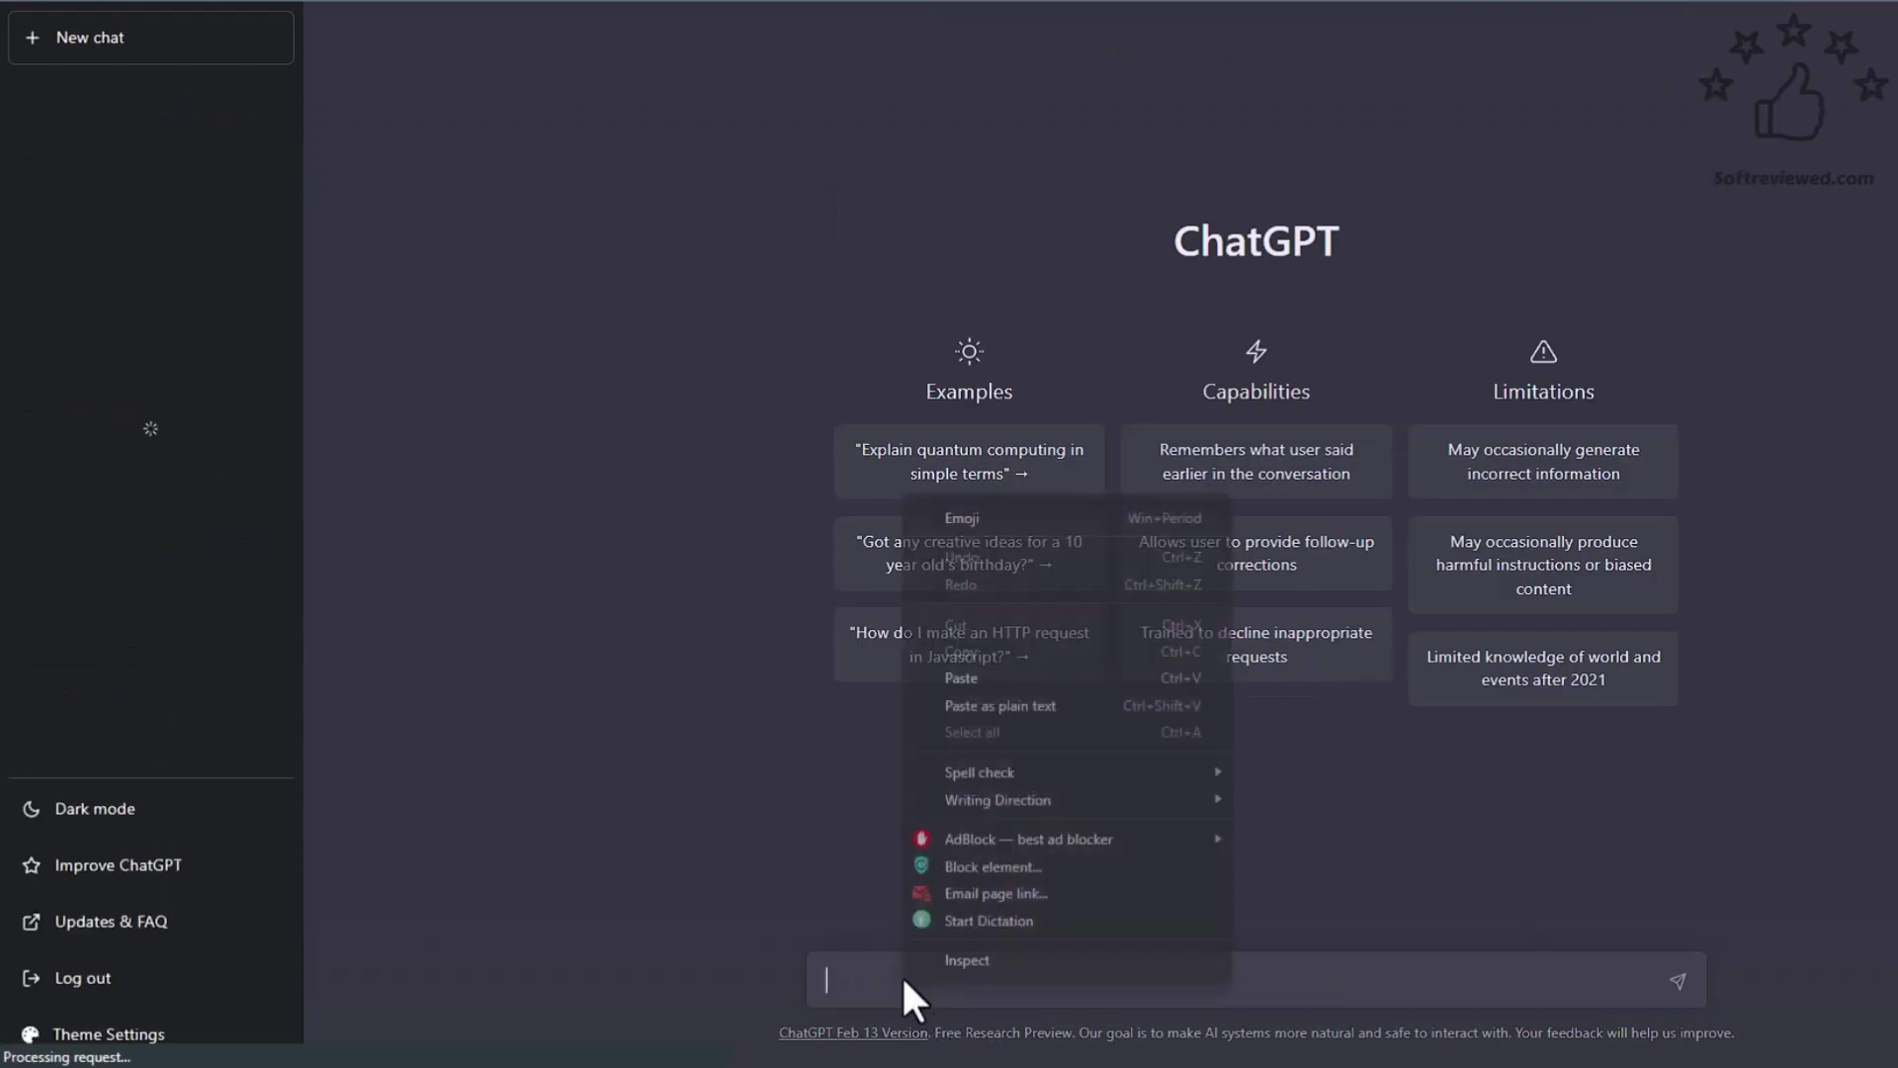
click(961, 679)
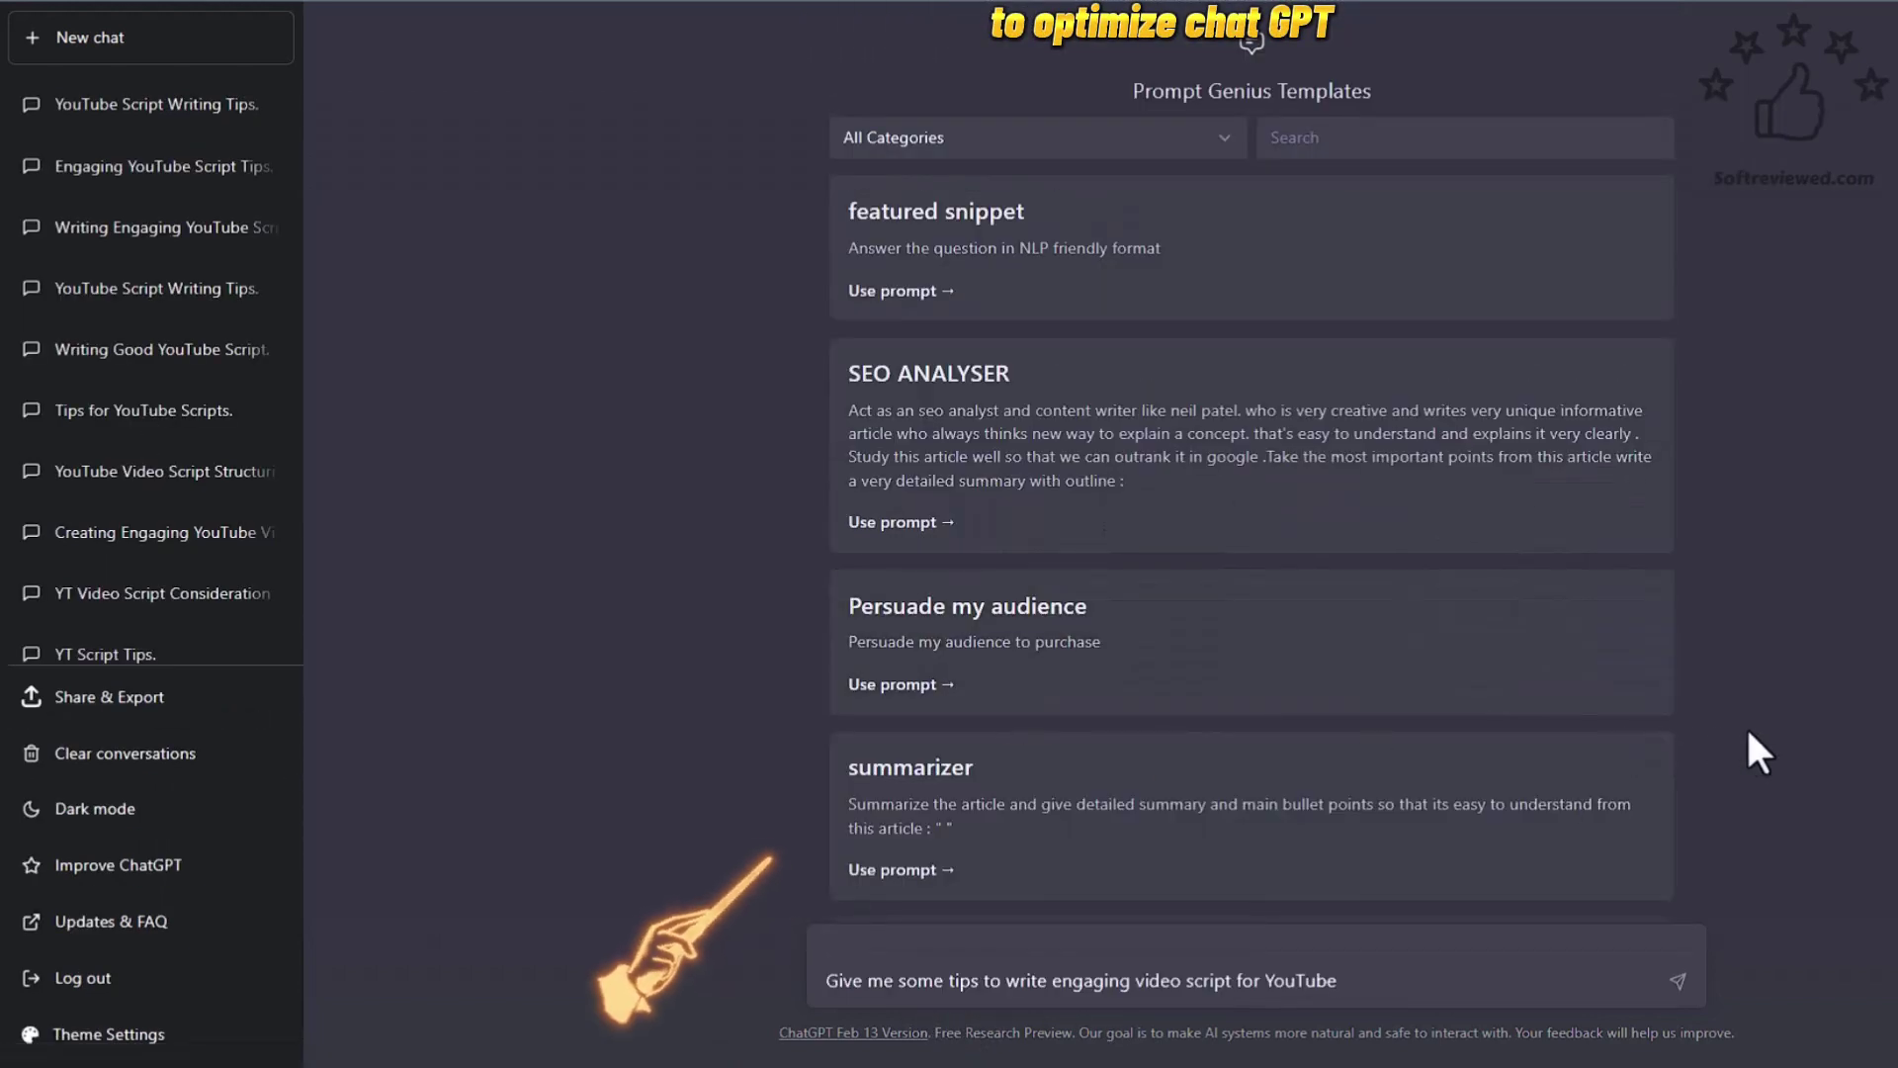
key(Return)
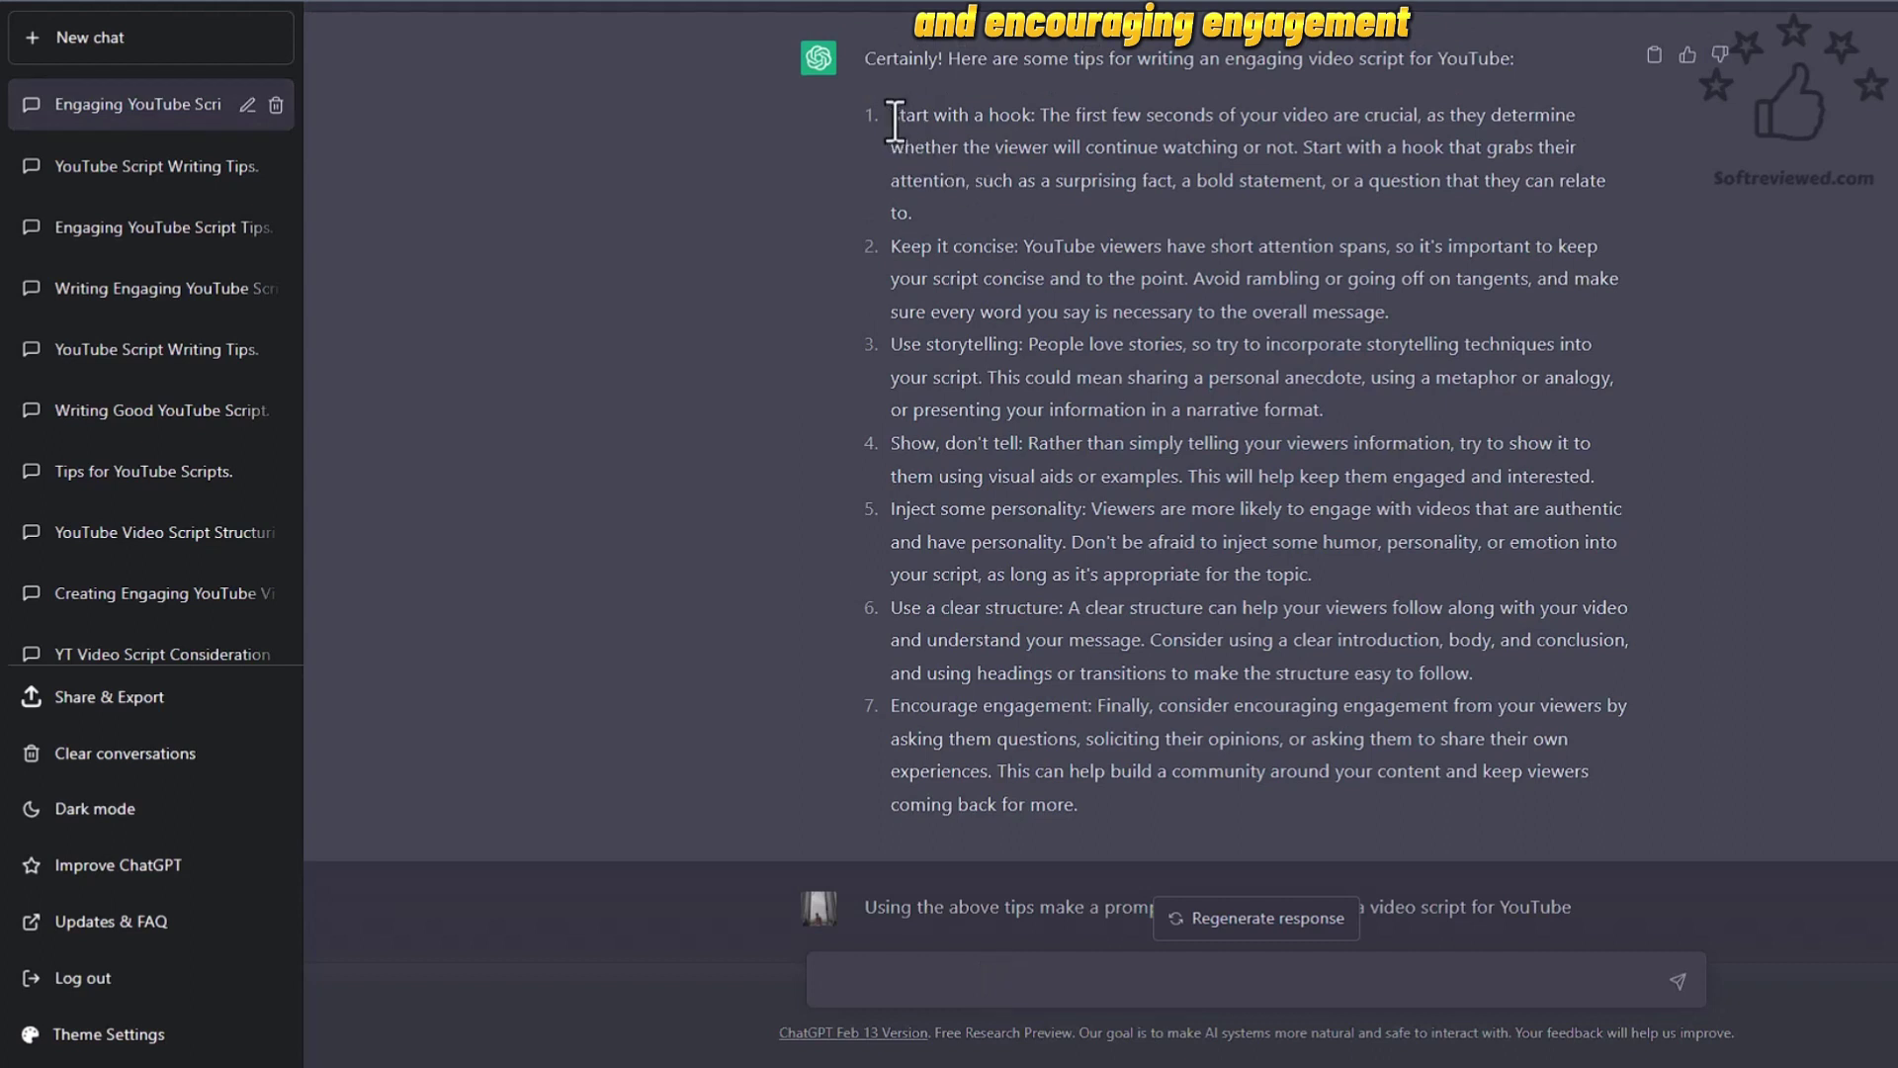
Step: Copy ChatGPT's seven script-writing tips into a follow-up message with a blank line above them
drag(894, 114, 1361, 811)
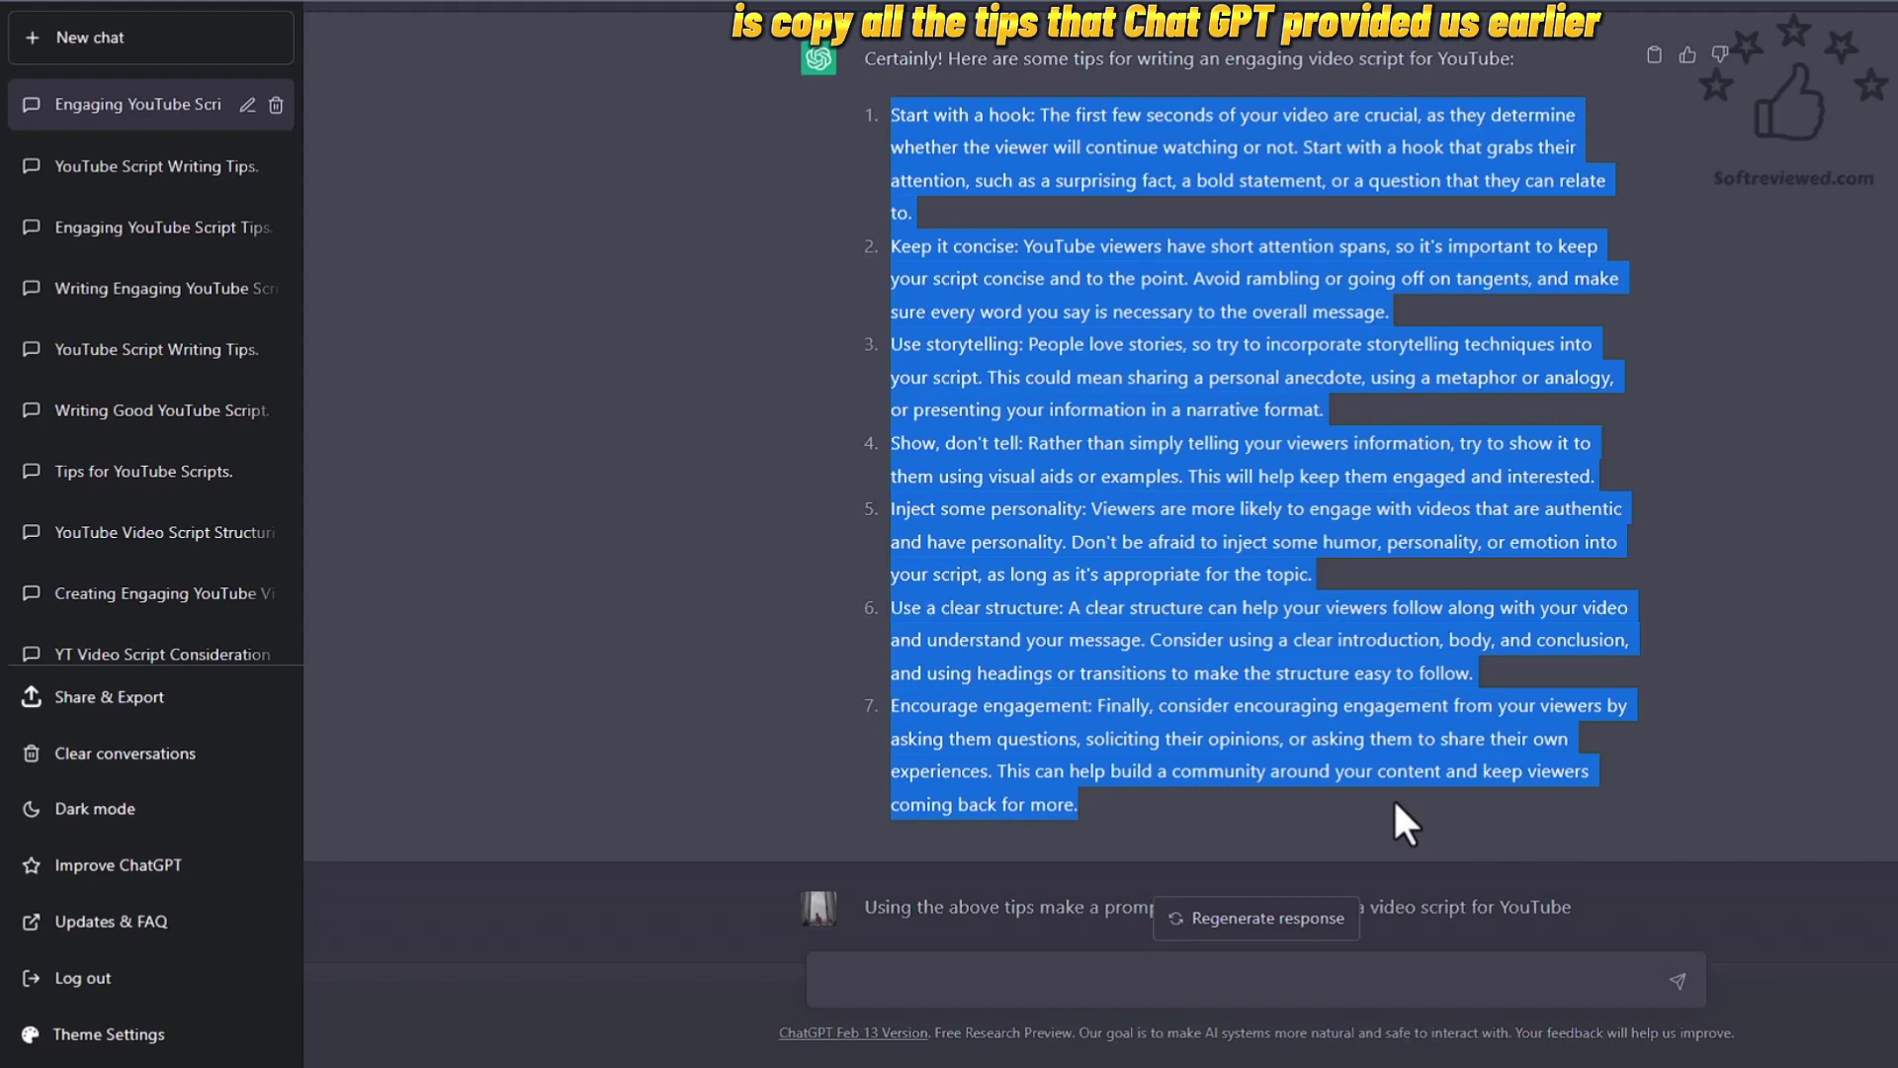
drag(1426, 794, 1582, 790)
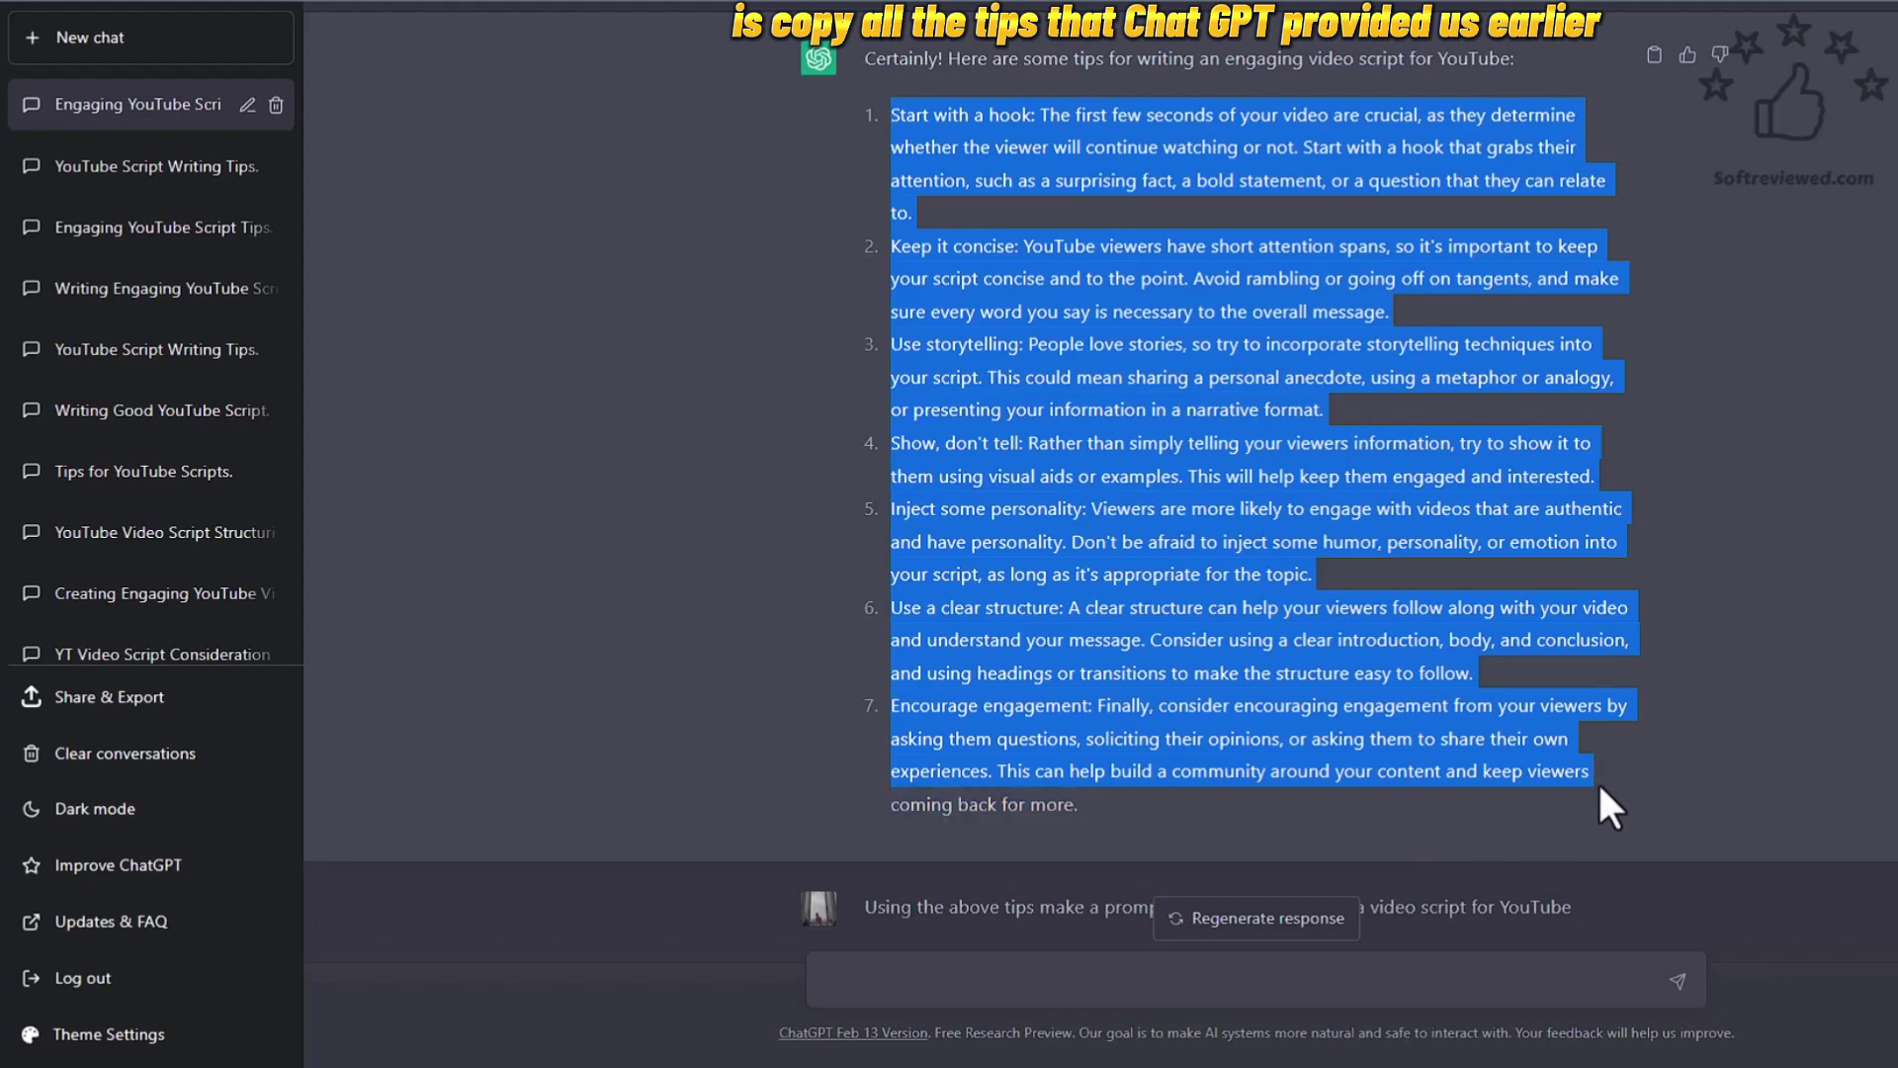
right_click(1114, 380)
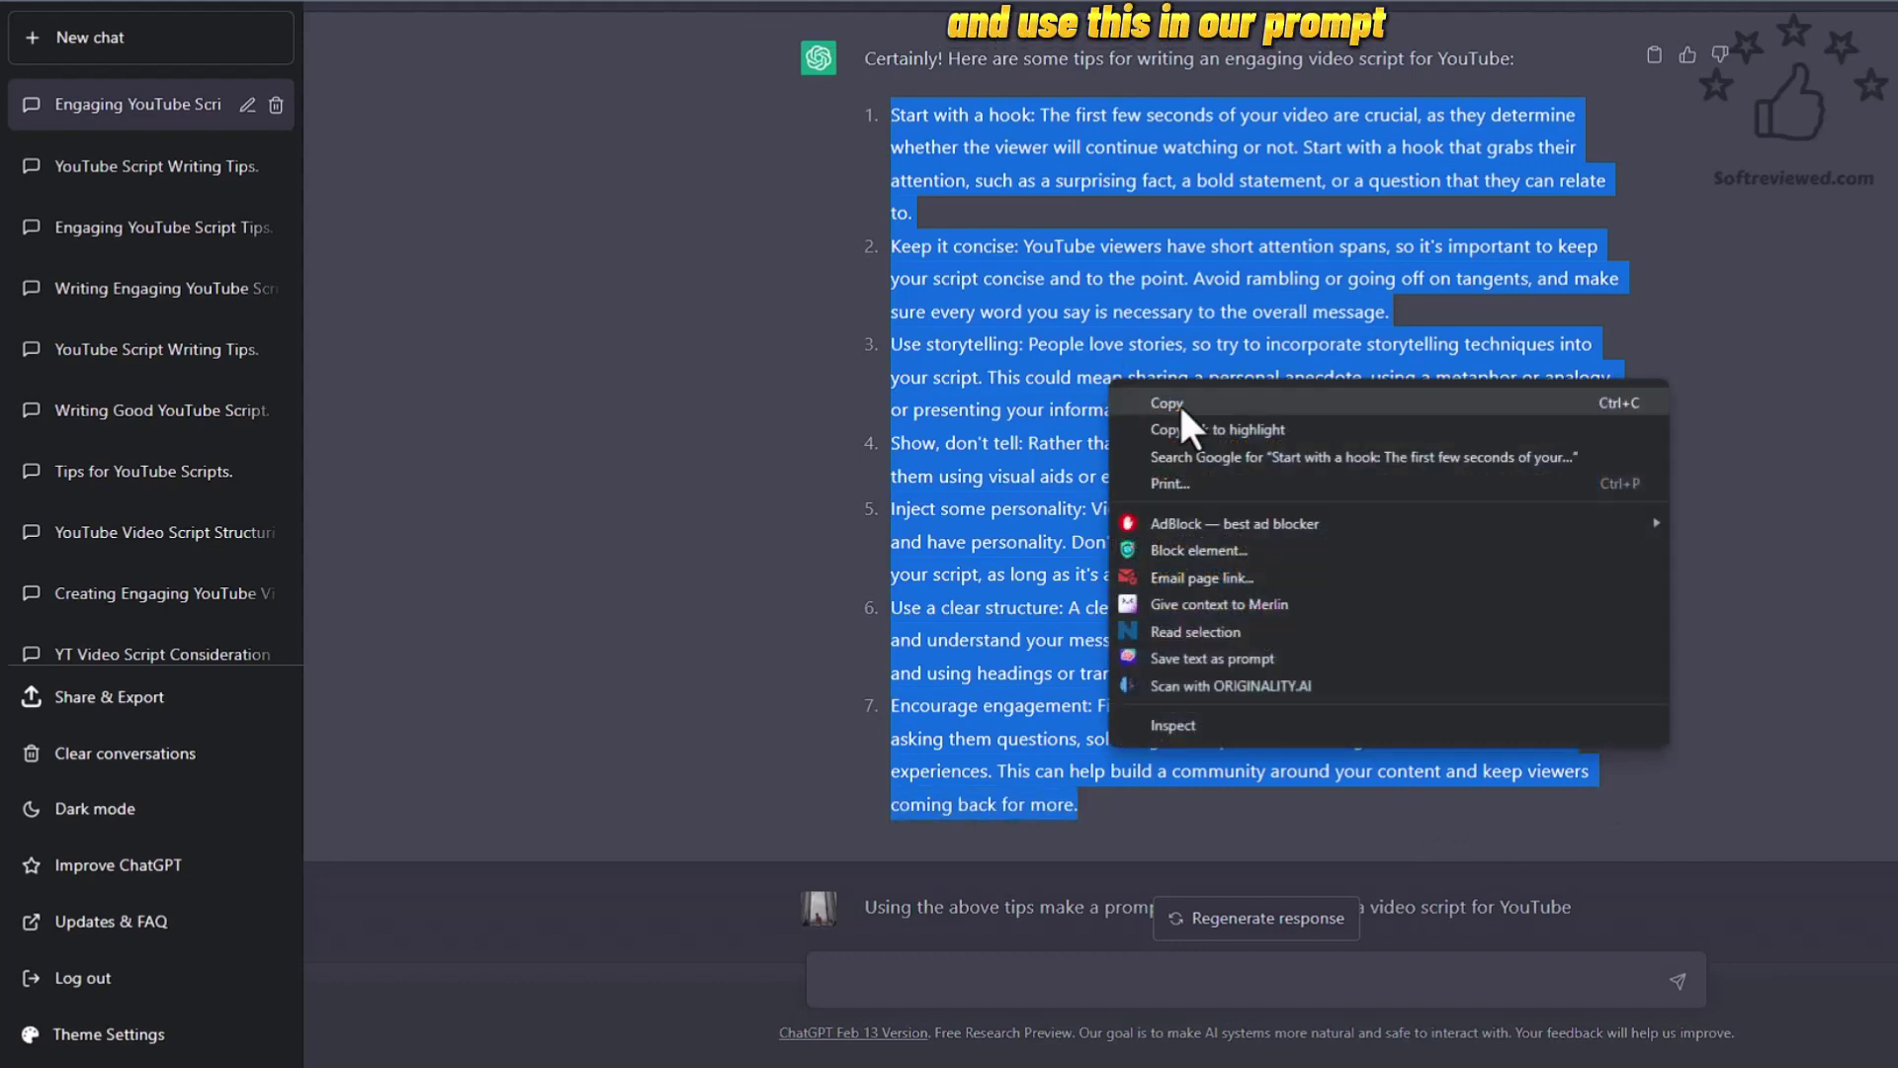
click(1172, 403)
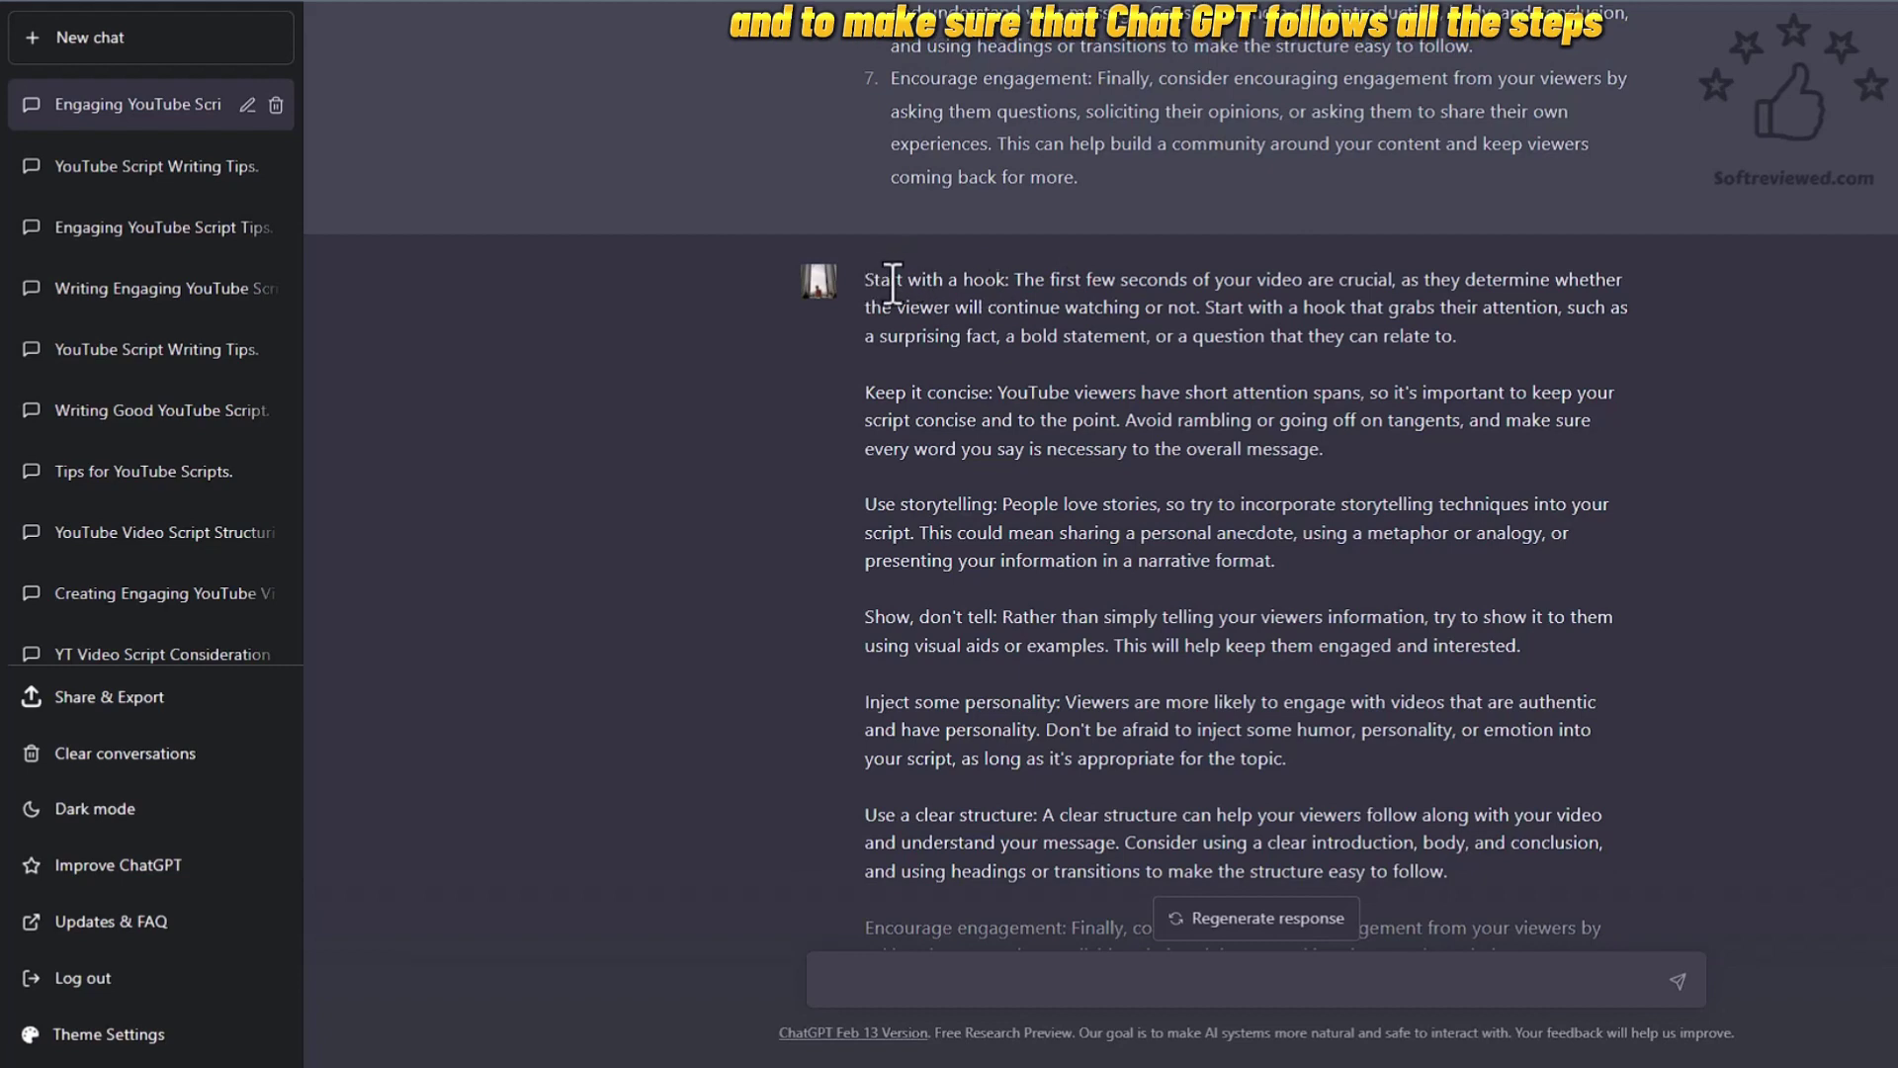
key(Return)
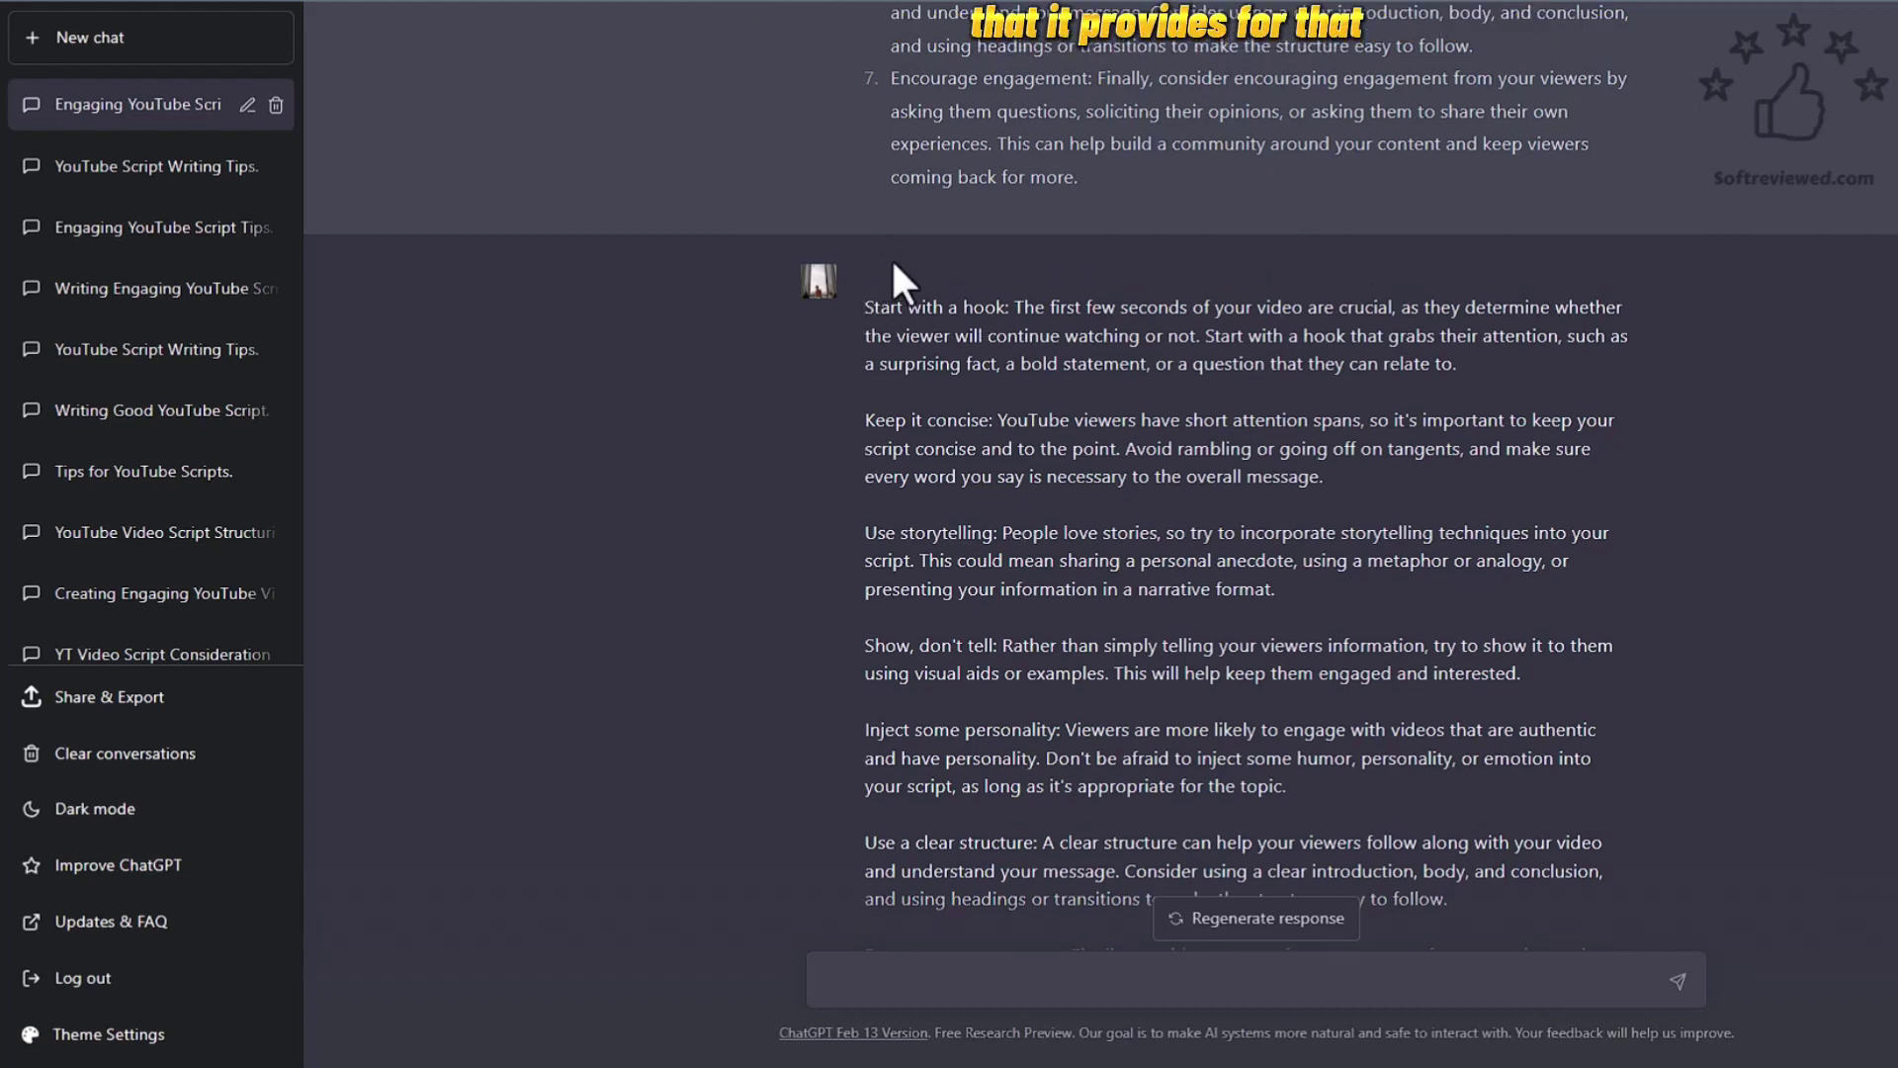
scroll(857, 285, up, 1)
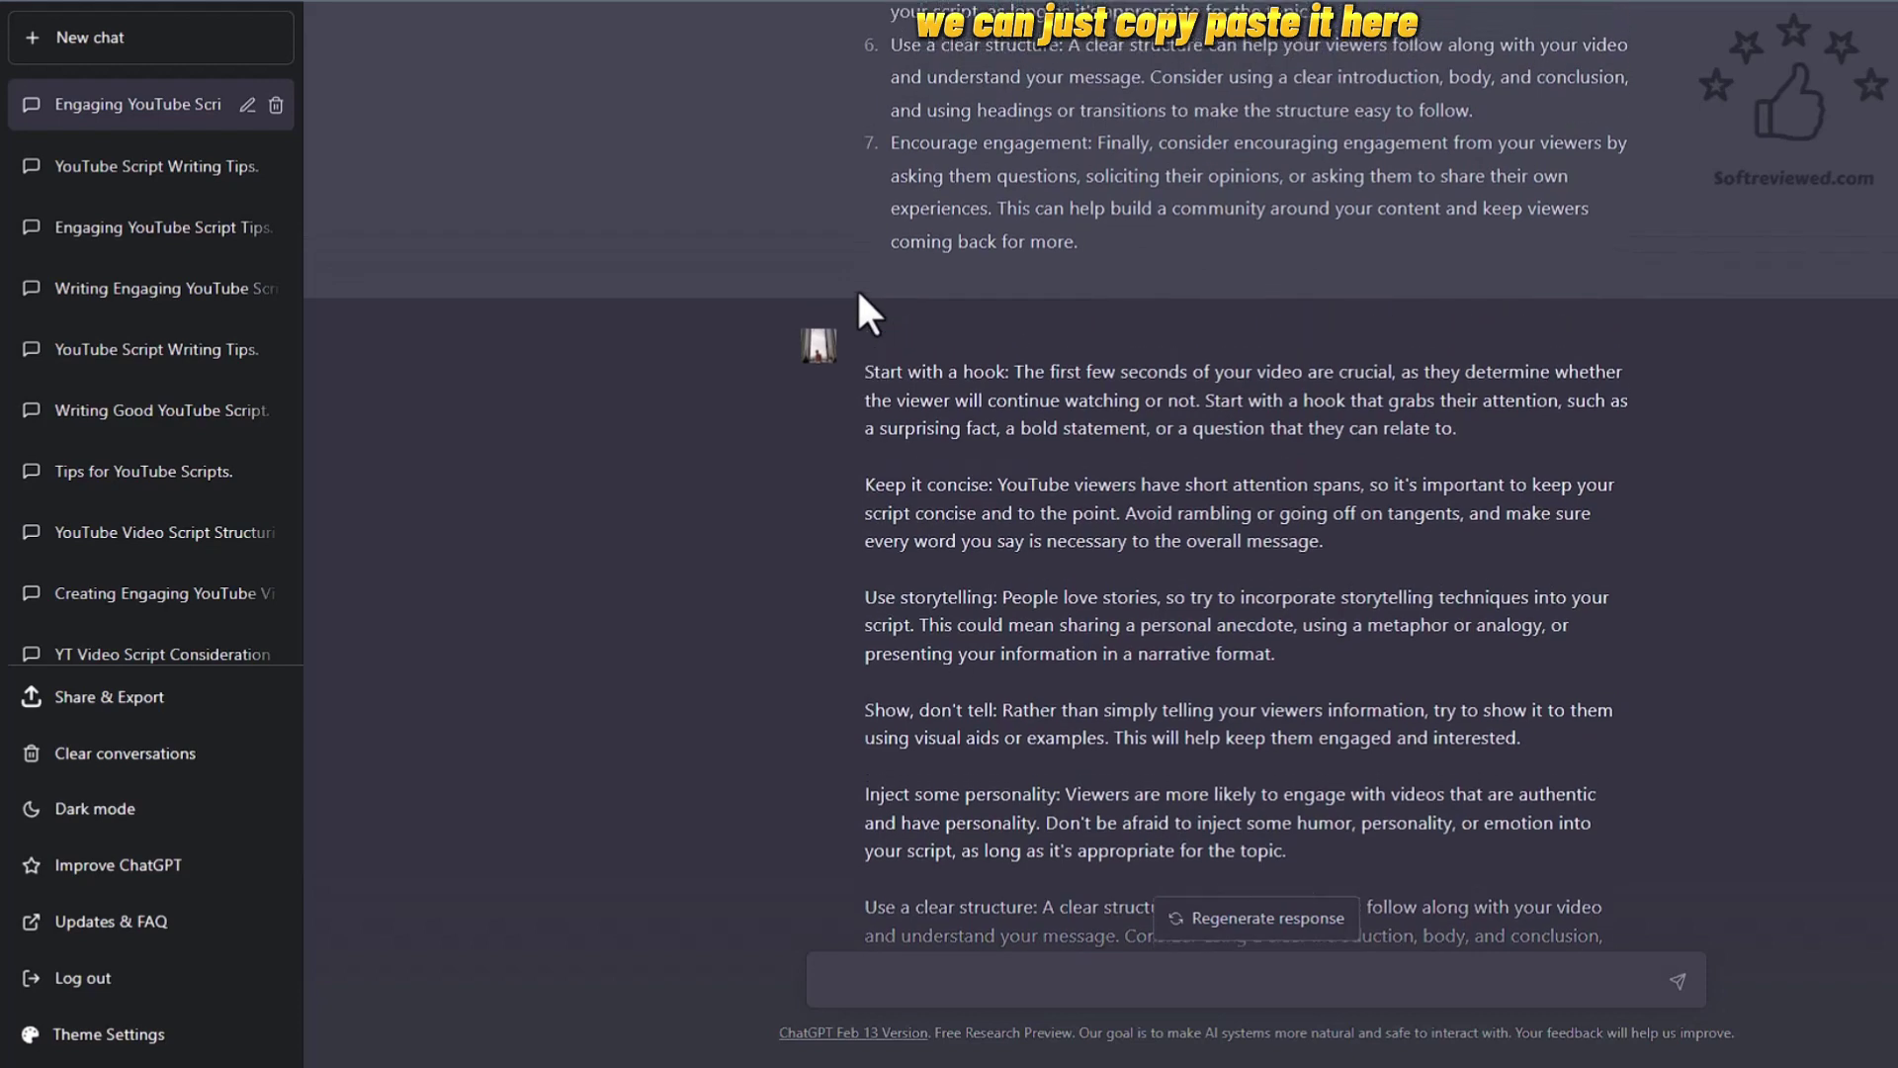
scroll(857, 287, up, 1)
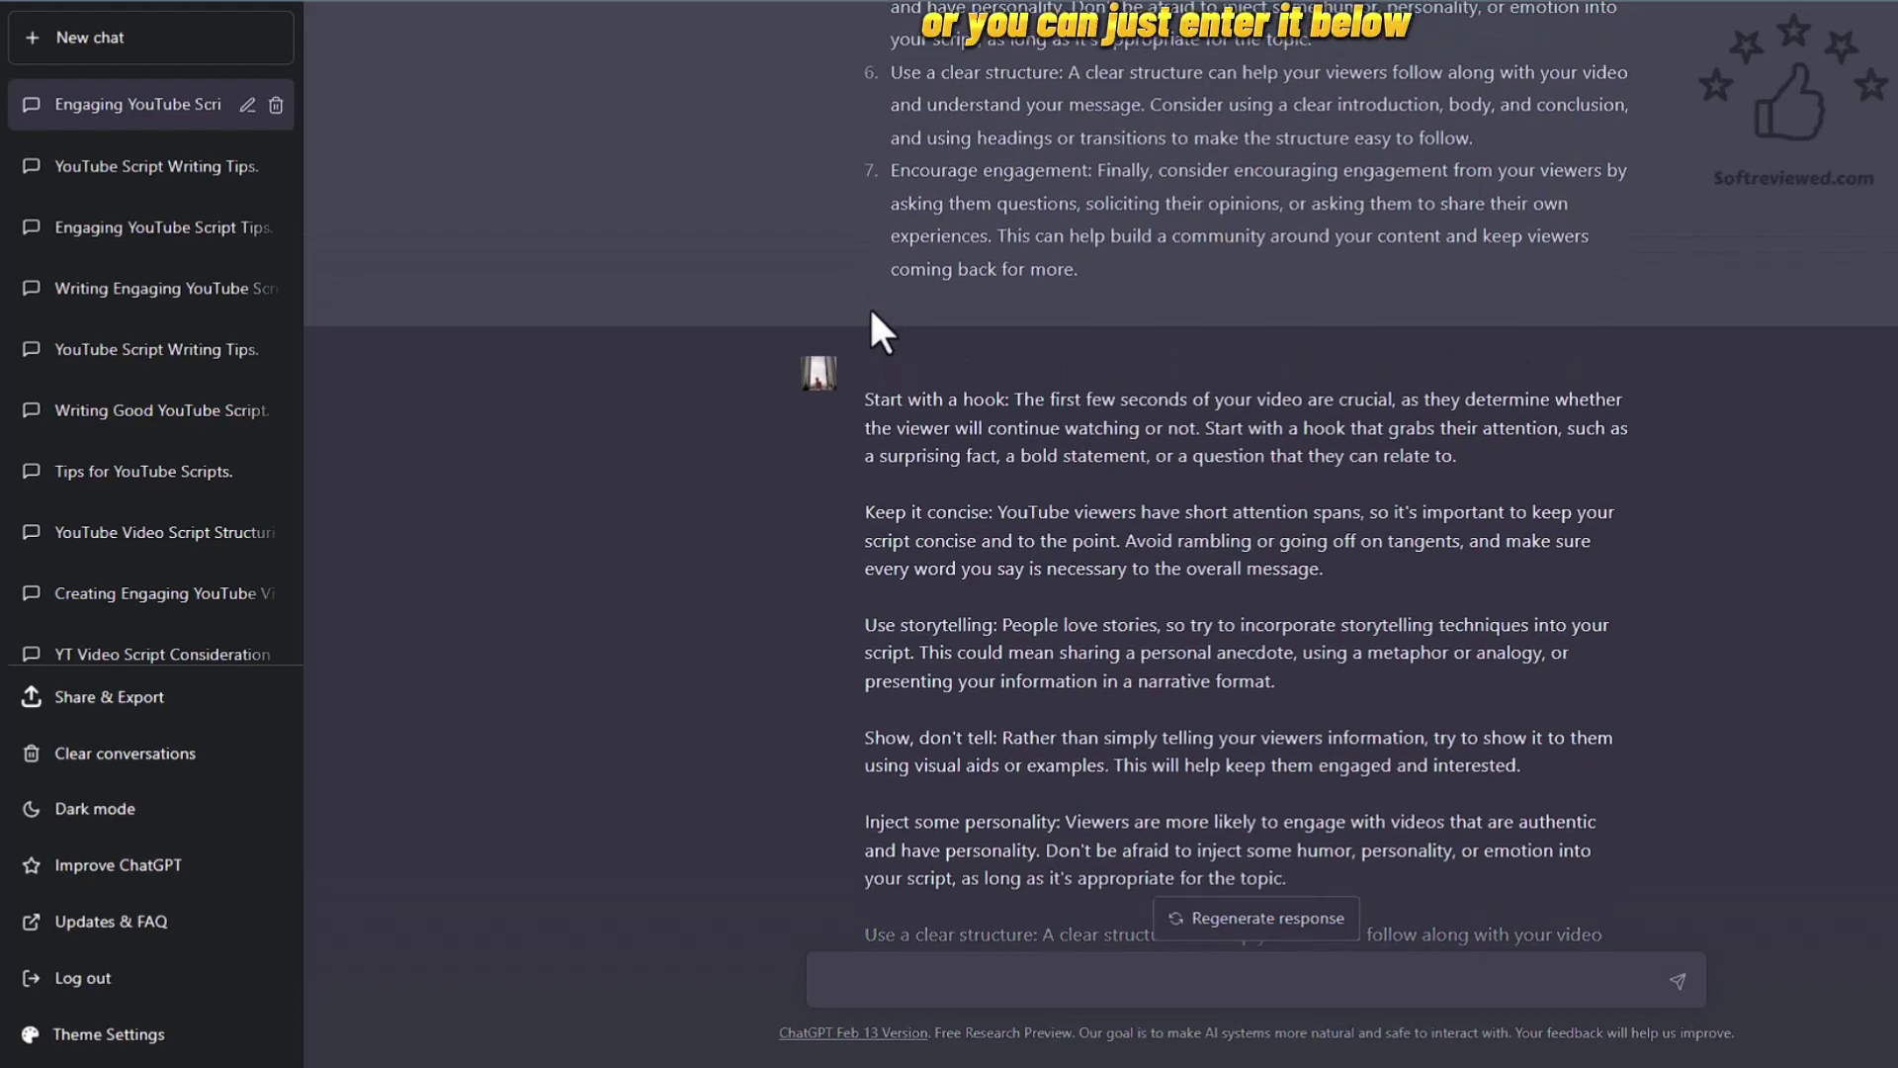
scroll(870, 305, up, 1)
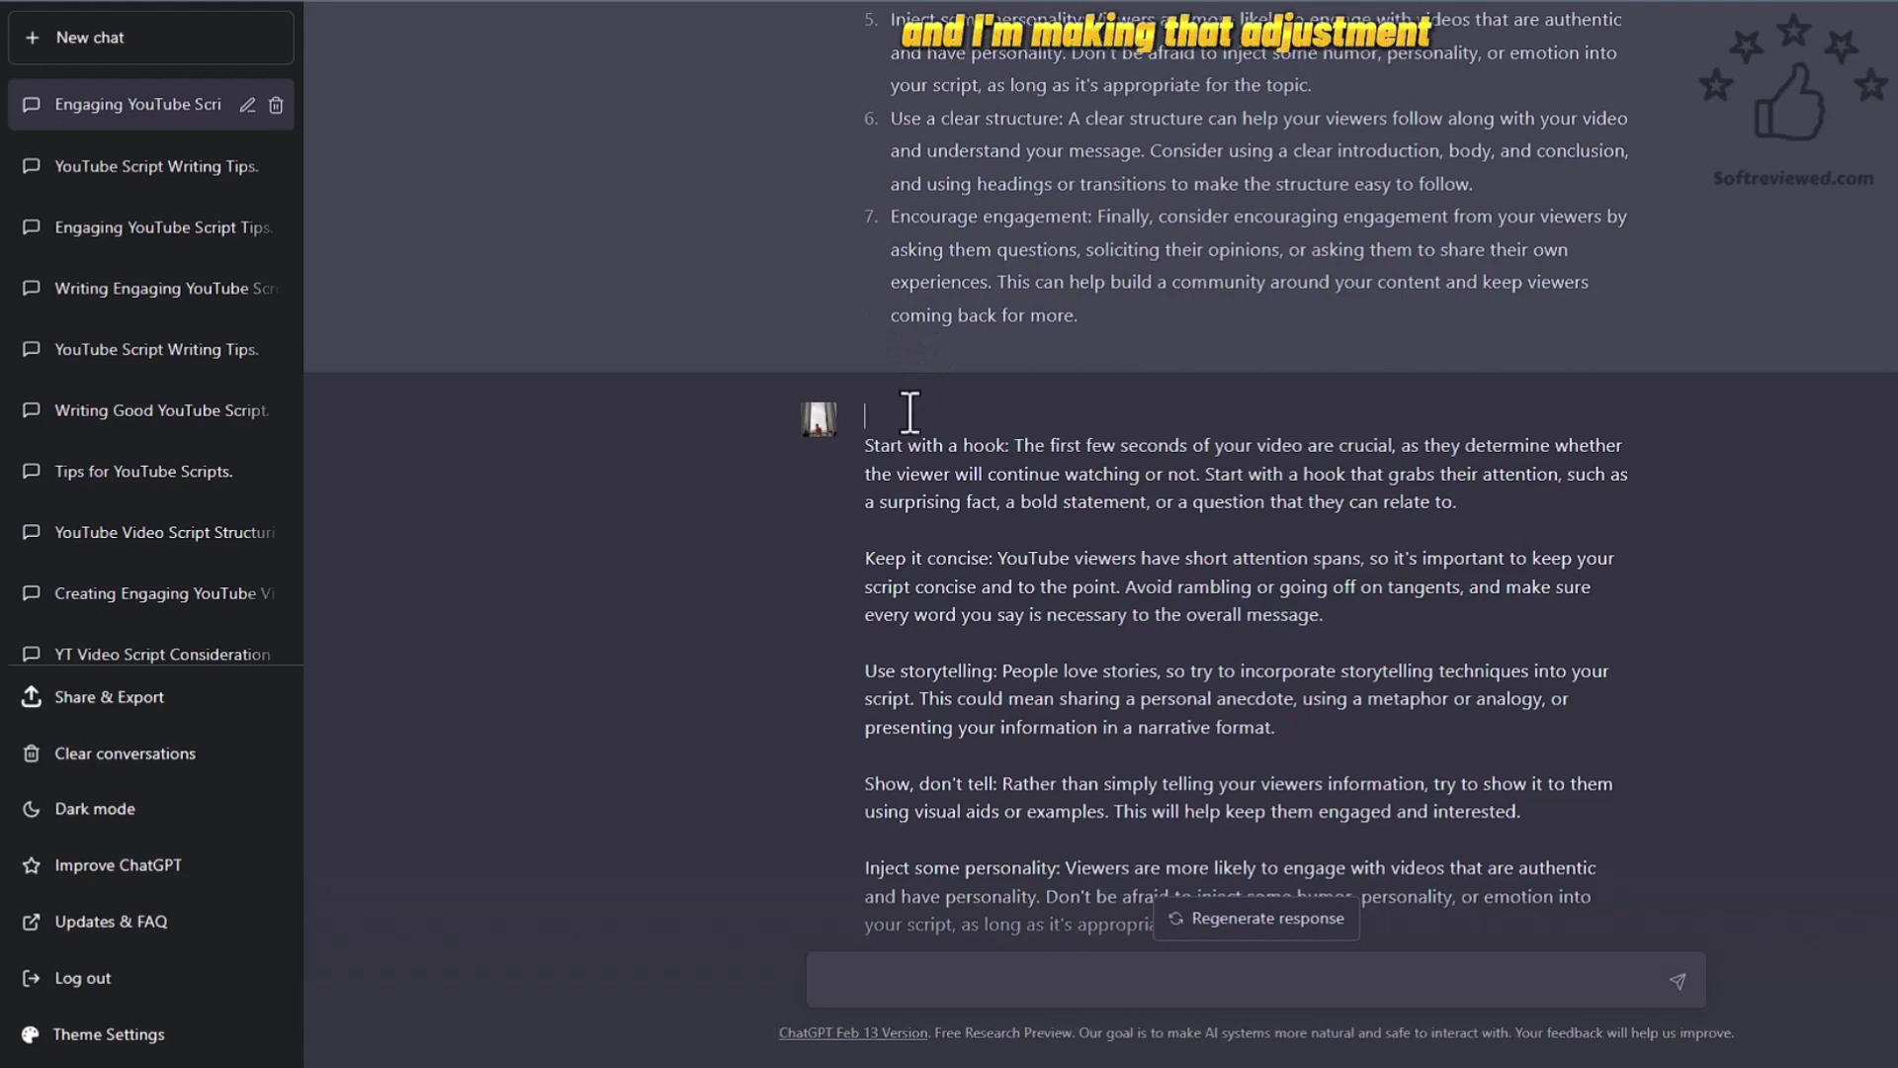
text(i want you to keep all these)
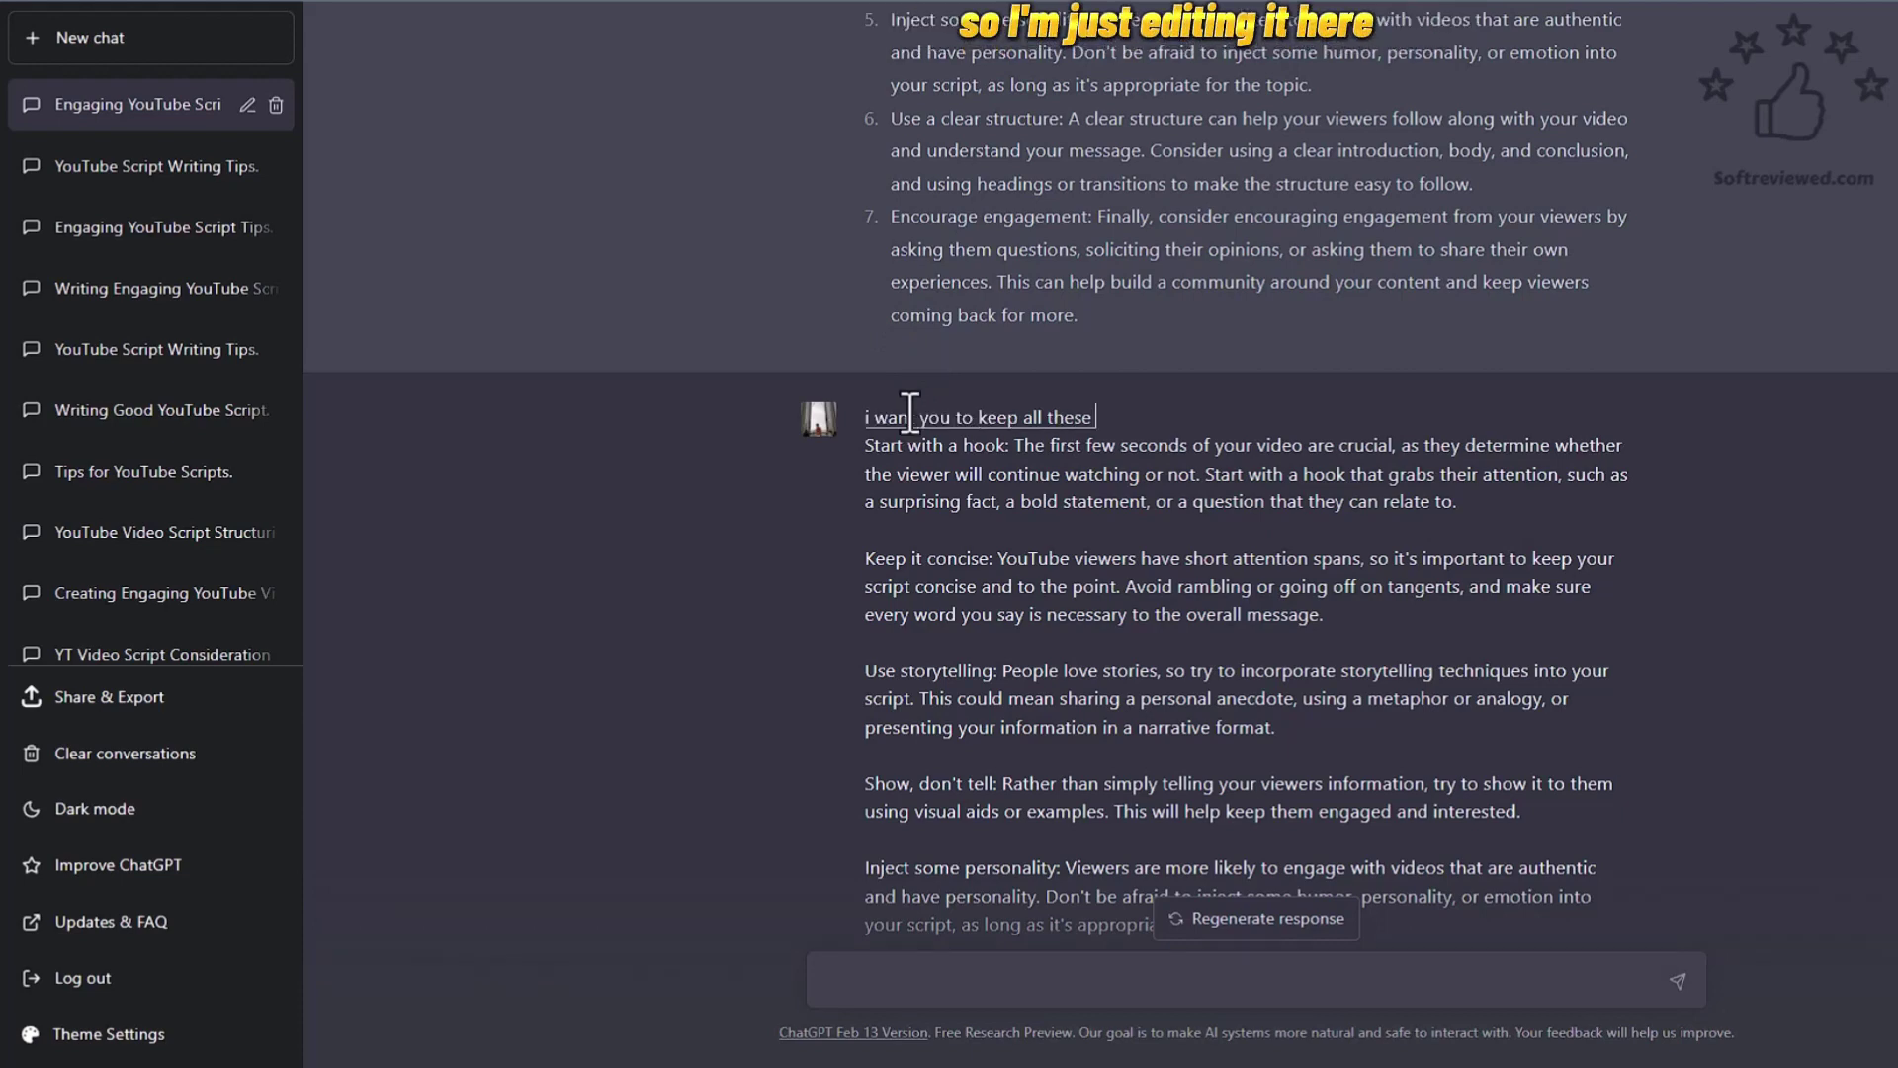
text( points in mind when writing)
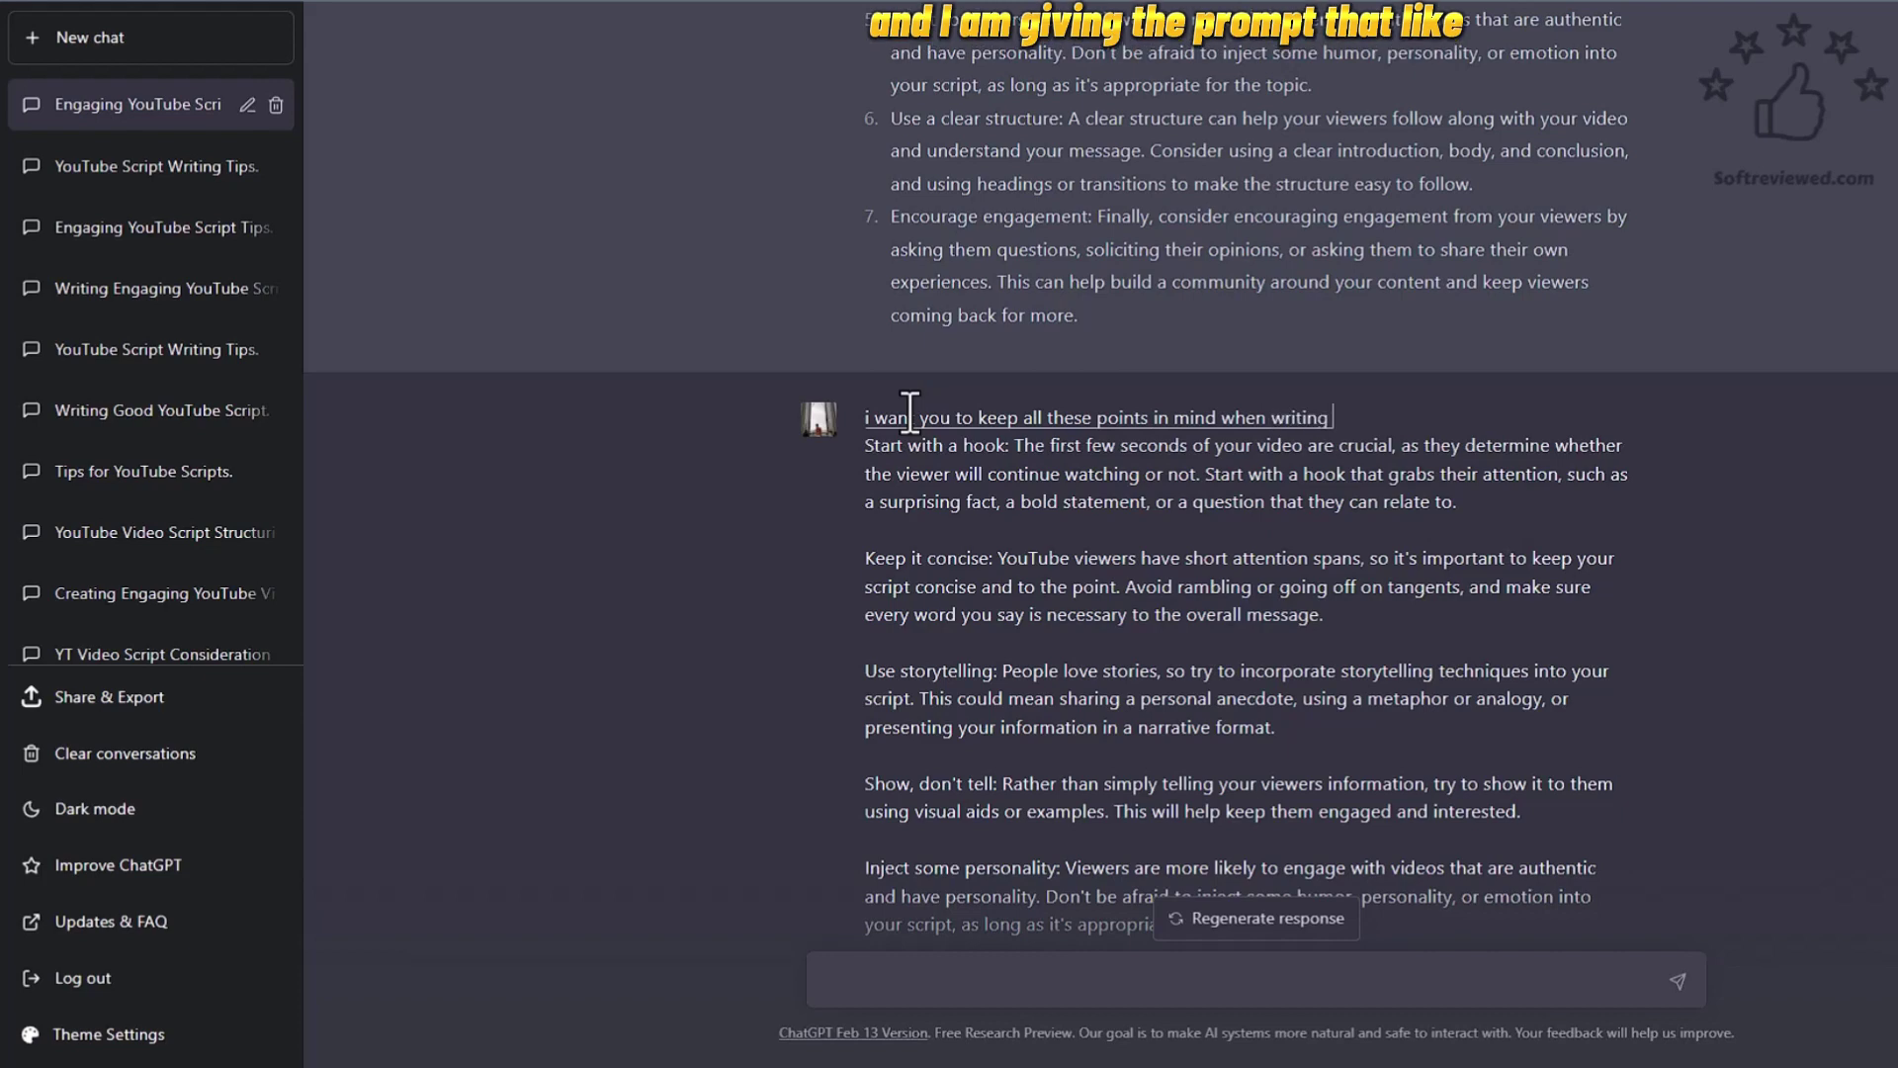
text( a YouTube script do you understand? :)
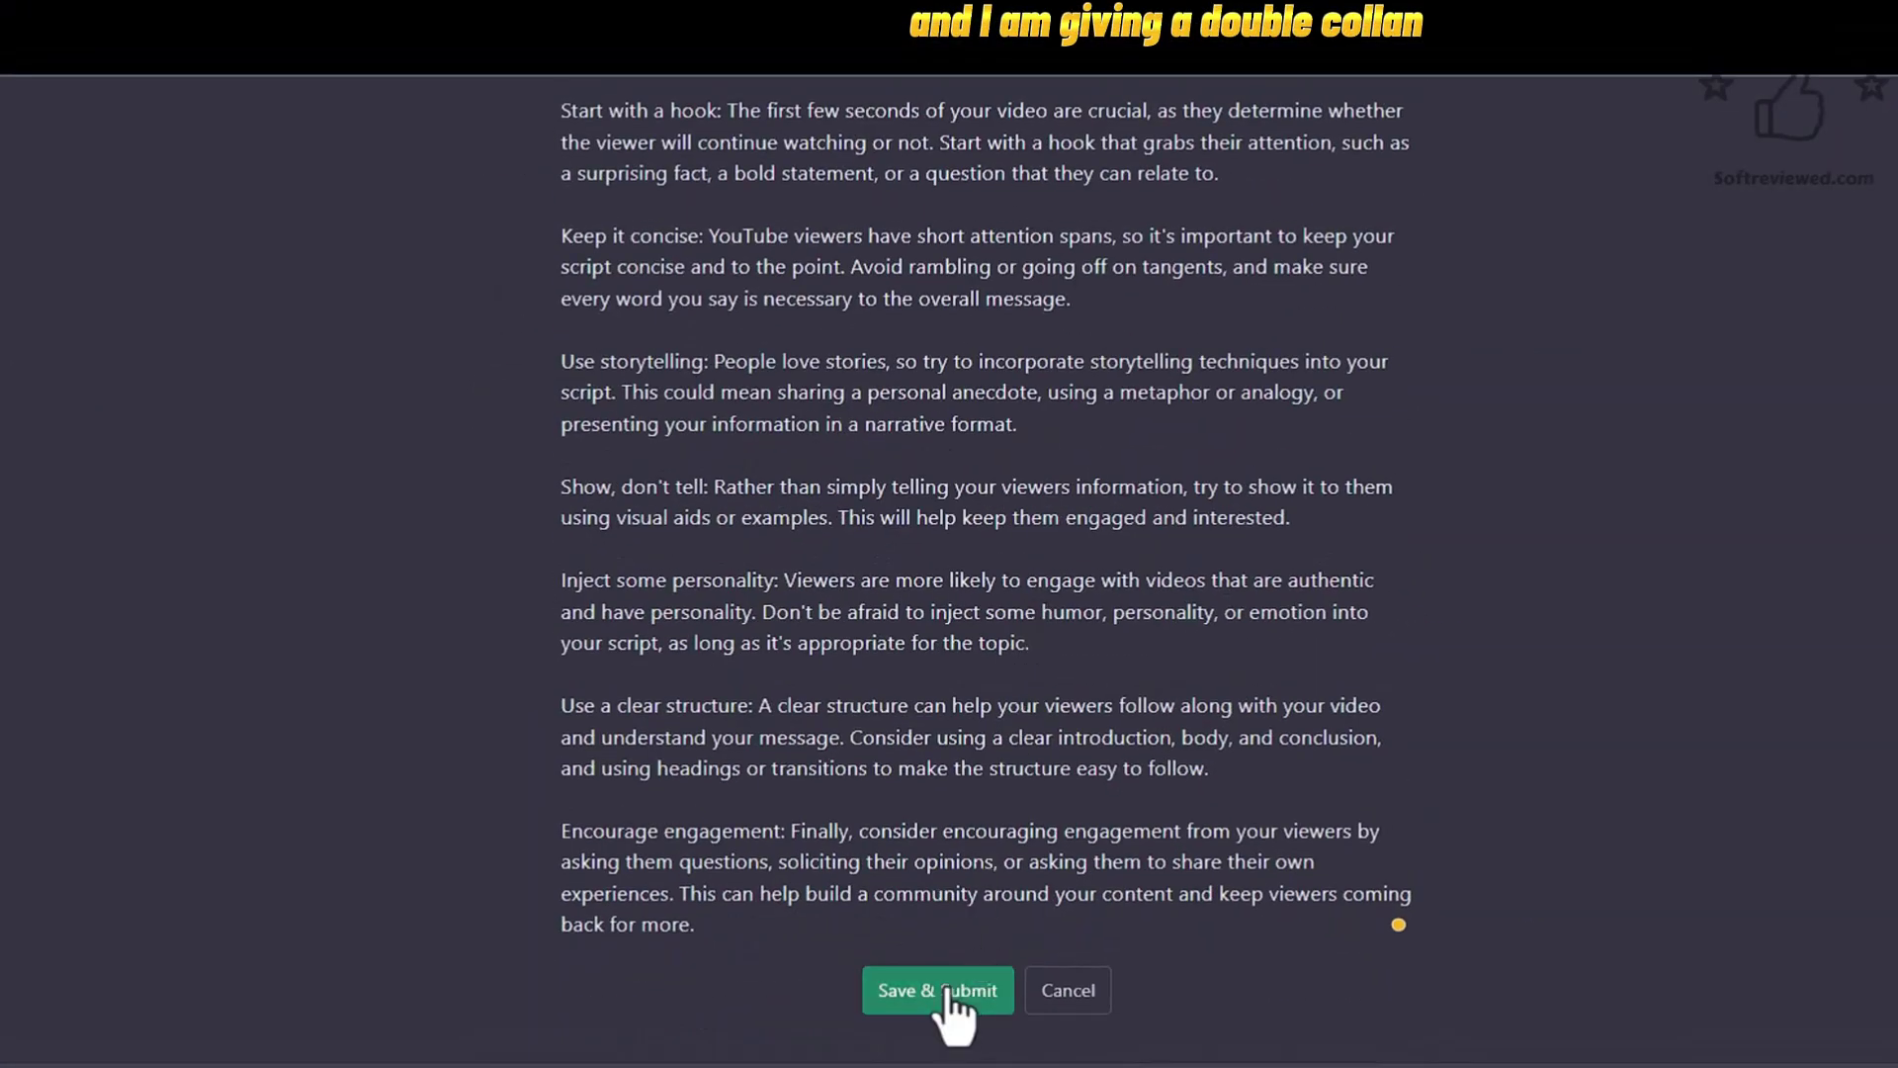
Step: Resubmit the edited message asking ChatGPT to keep the seven tips in mind
click(934, 993)
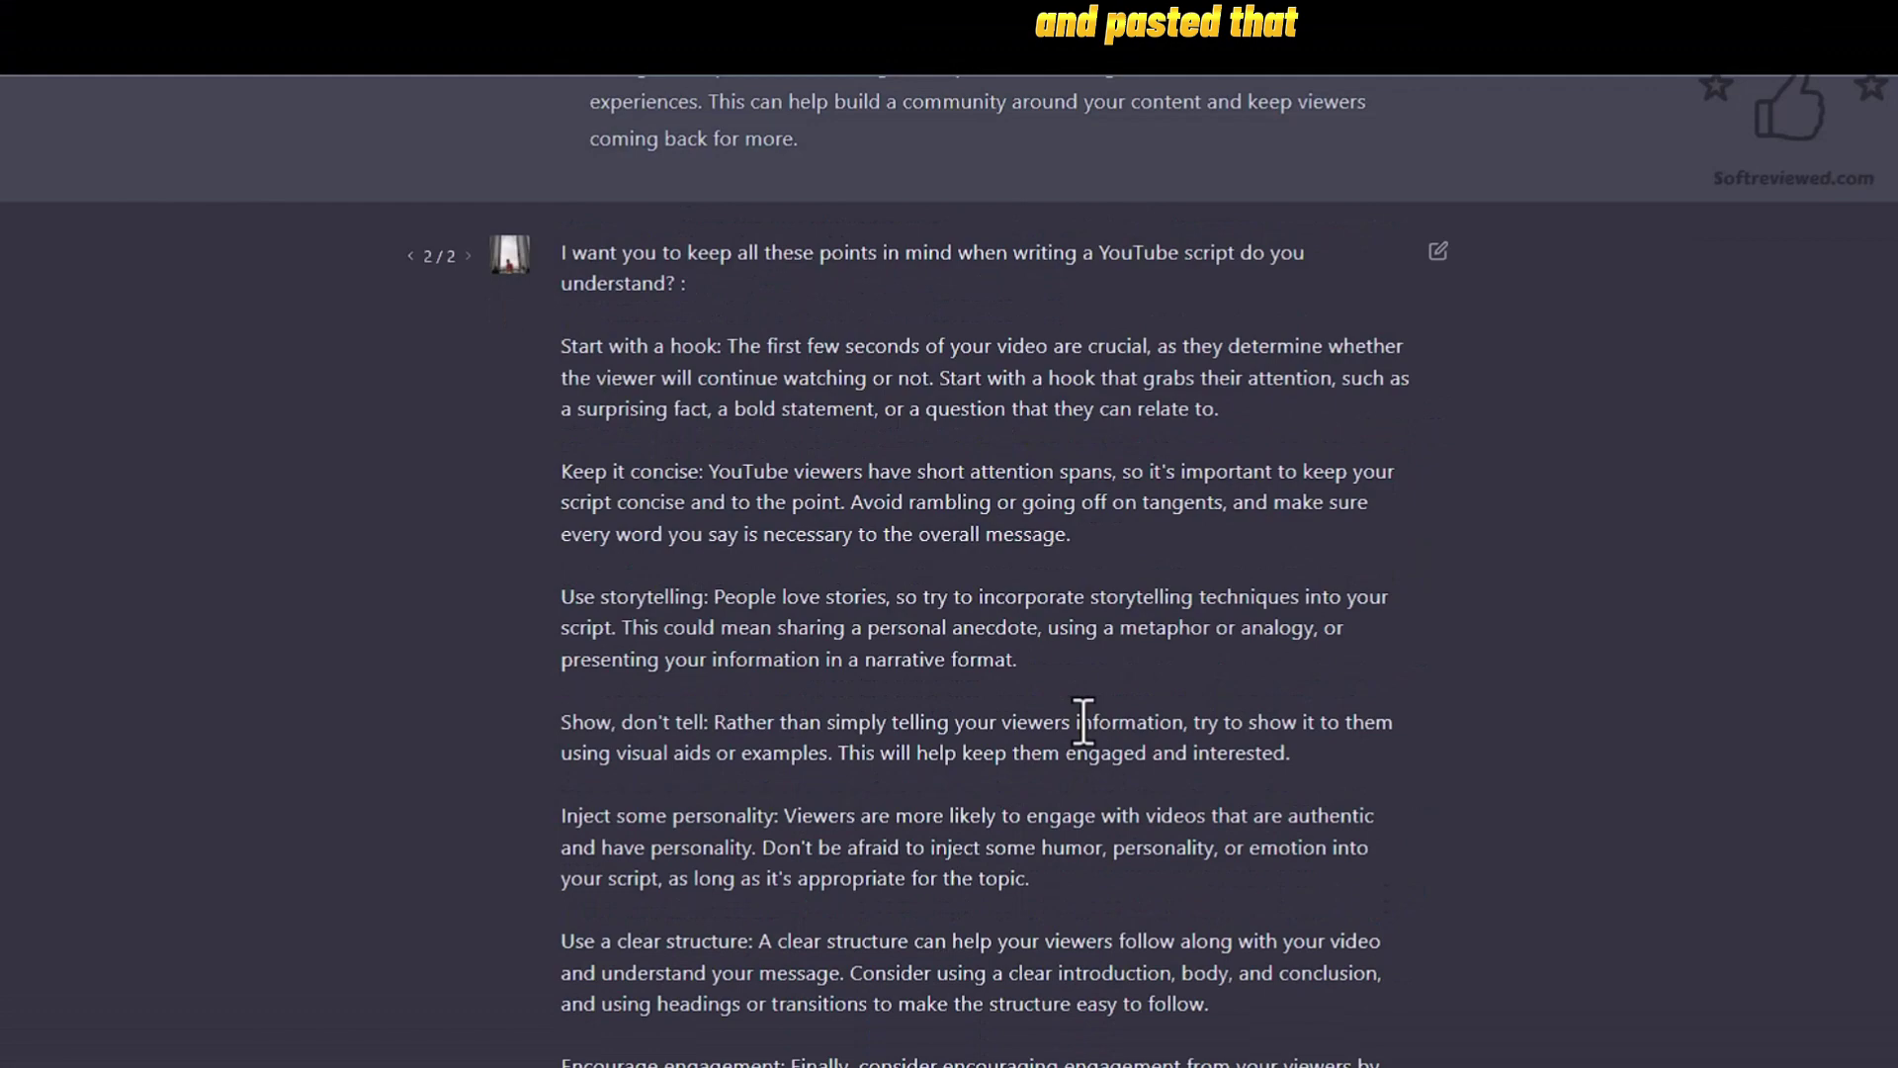
scroll(1082, 722, up, 2)
scroll(1083, 721, down, 3)
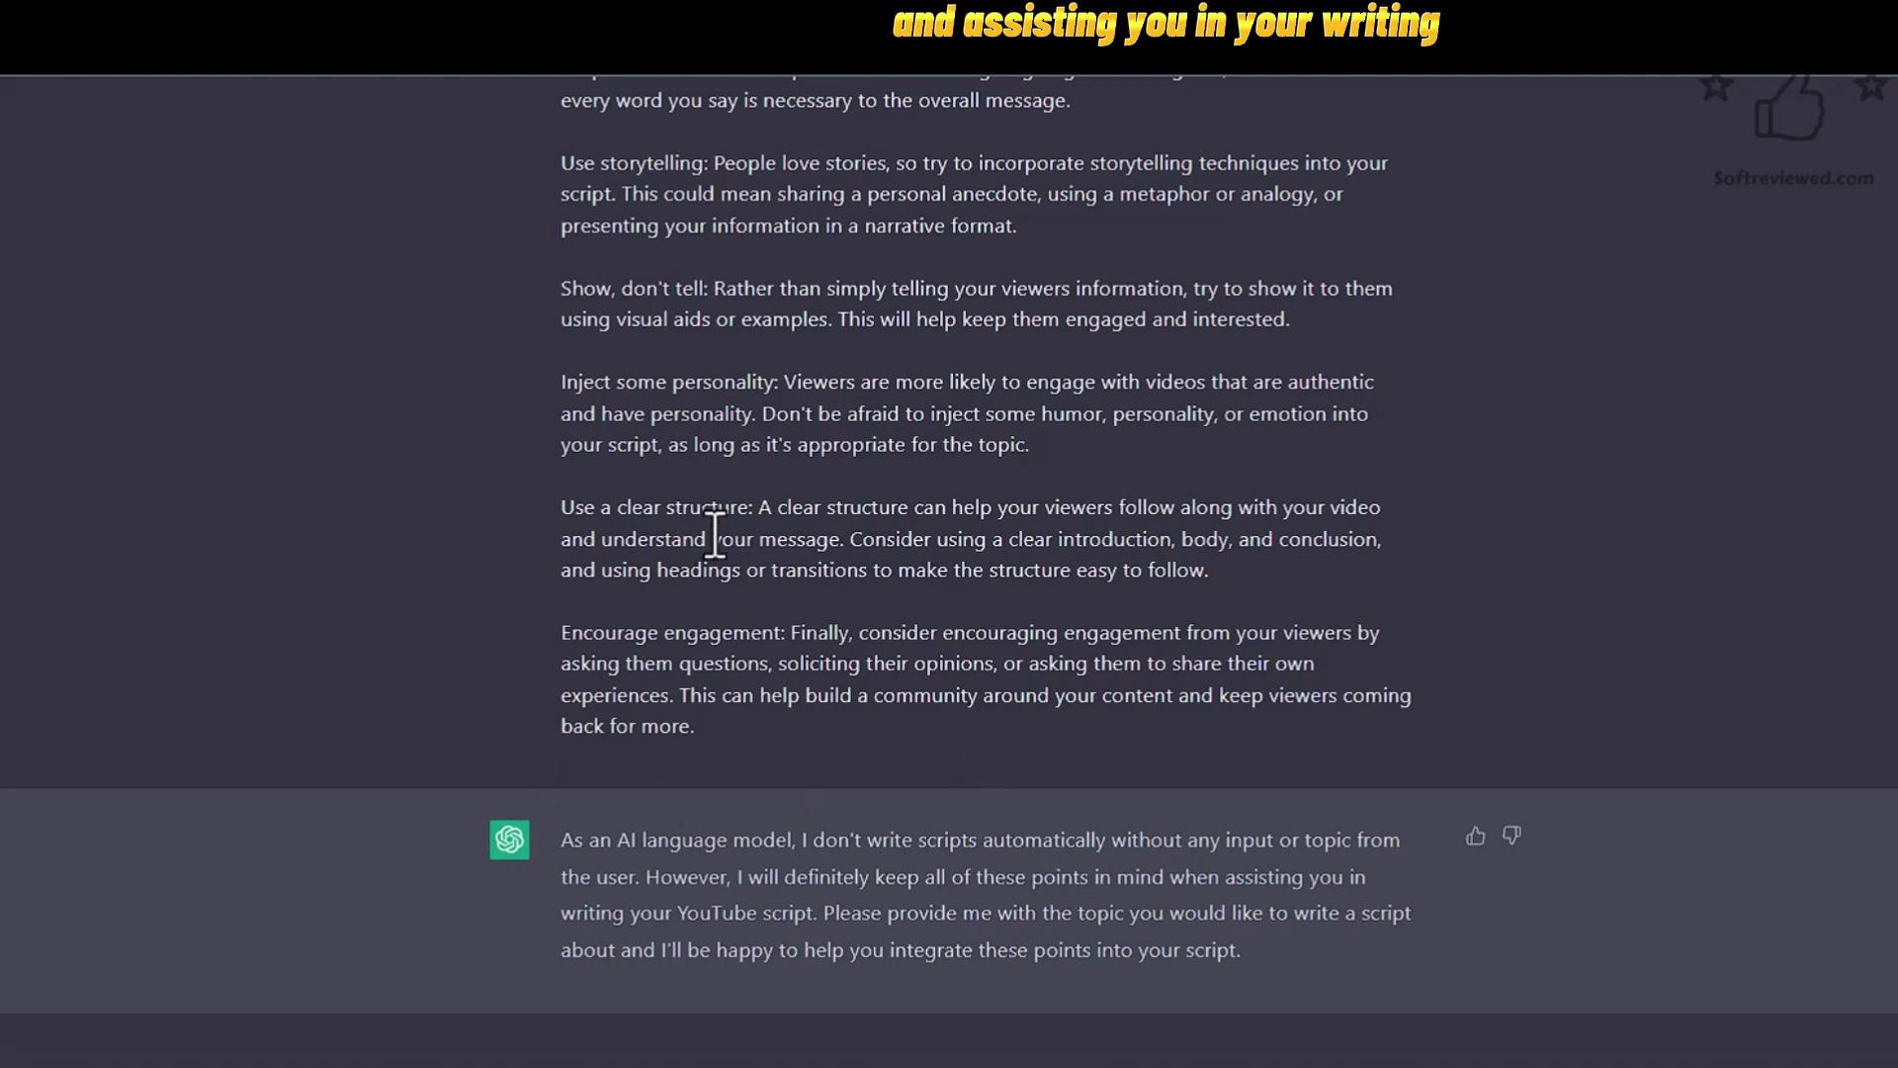
scroll(712, 538, up, 3)
scroll(695, 381, down, 3)
text(Write a YouTube script for : What are the different ways to make money online using YouTube?)
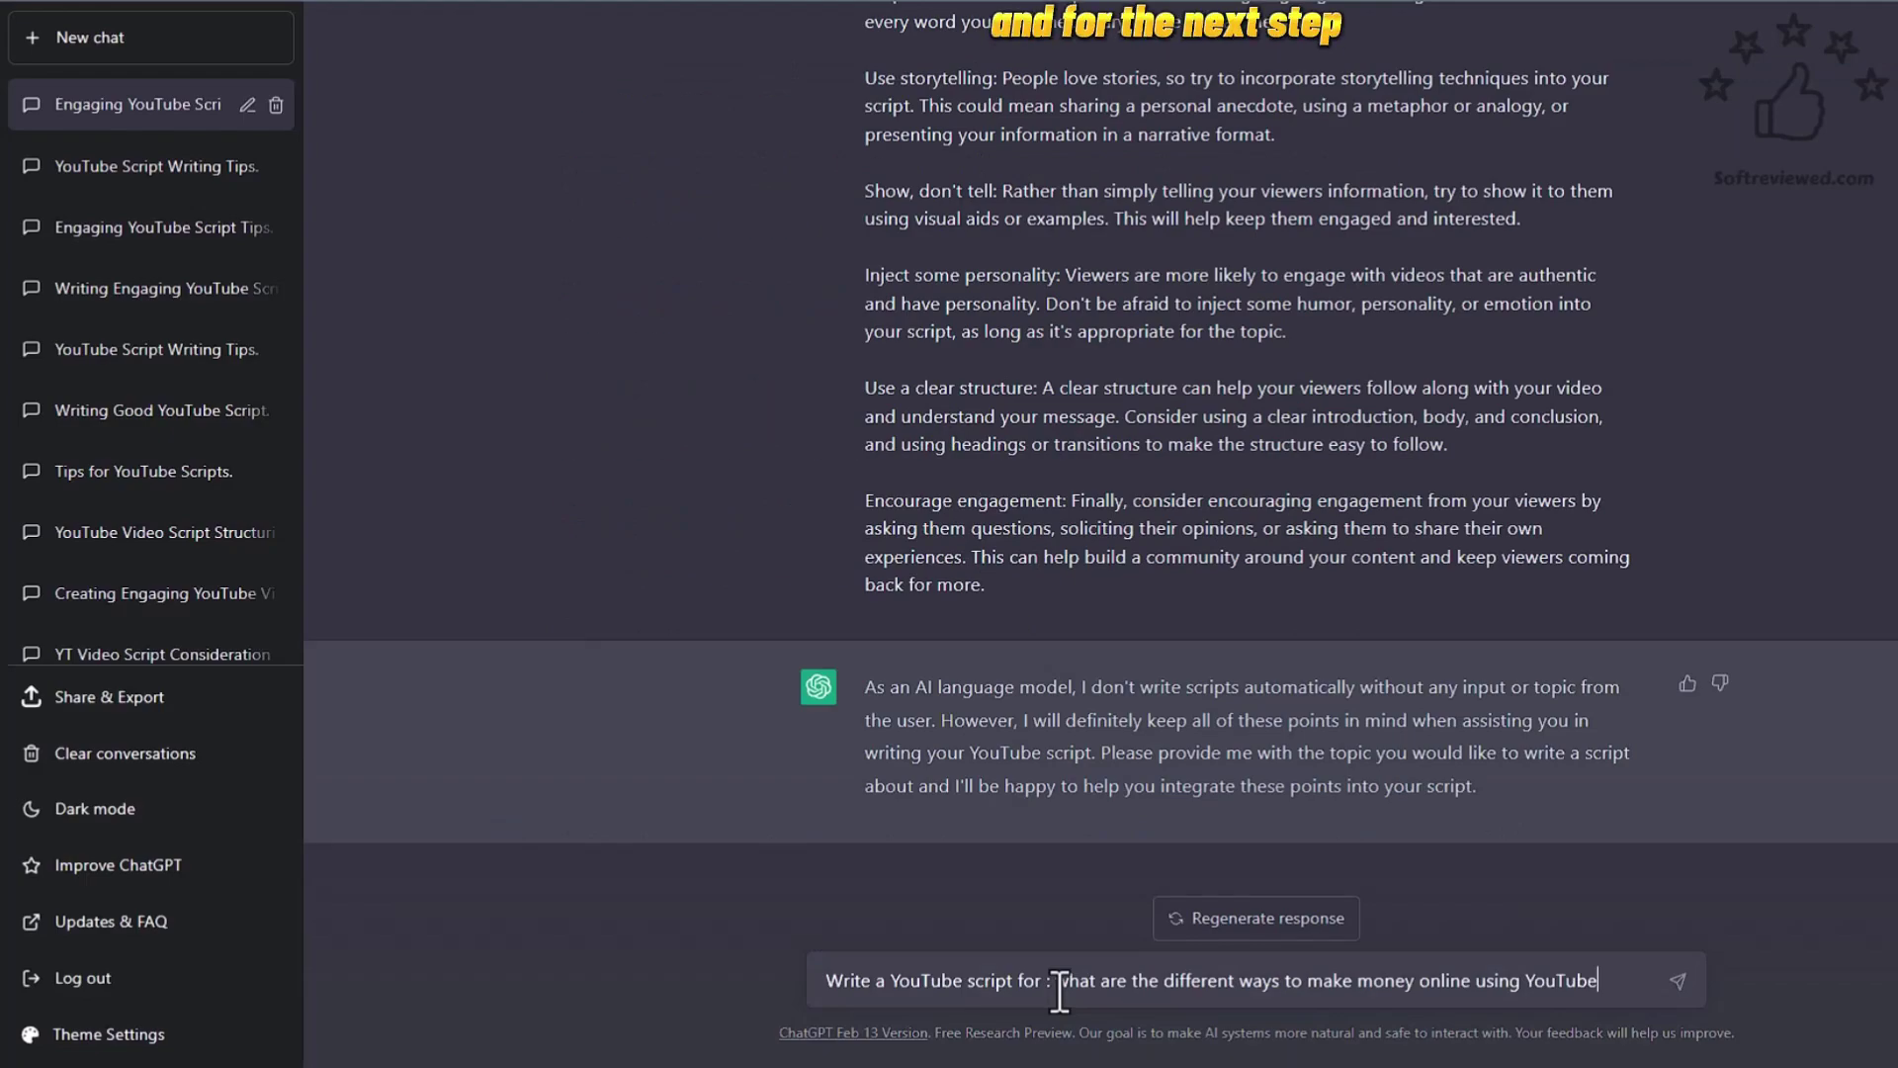
Step: Send the request for a YouTube script about making money online with YouTube
key(Return)
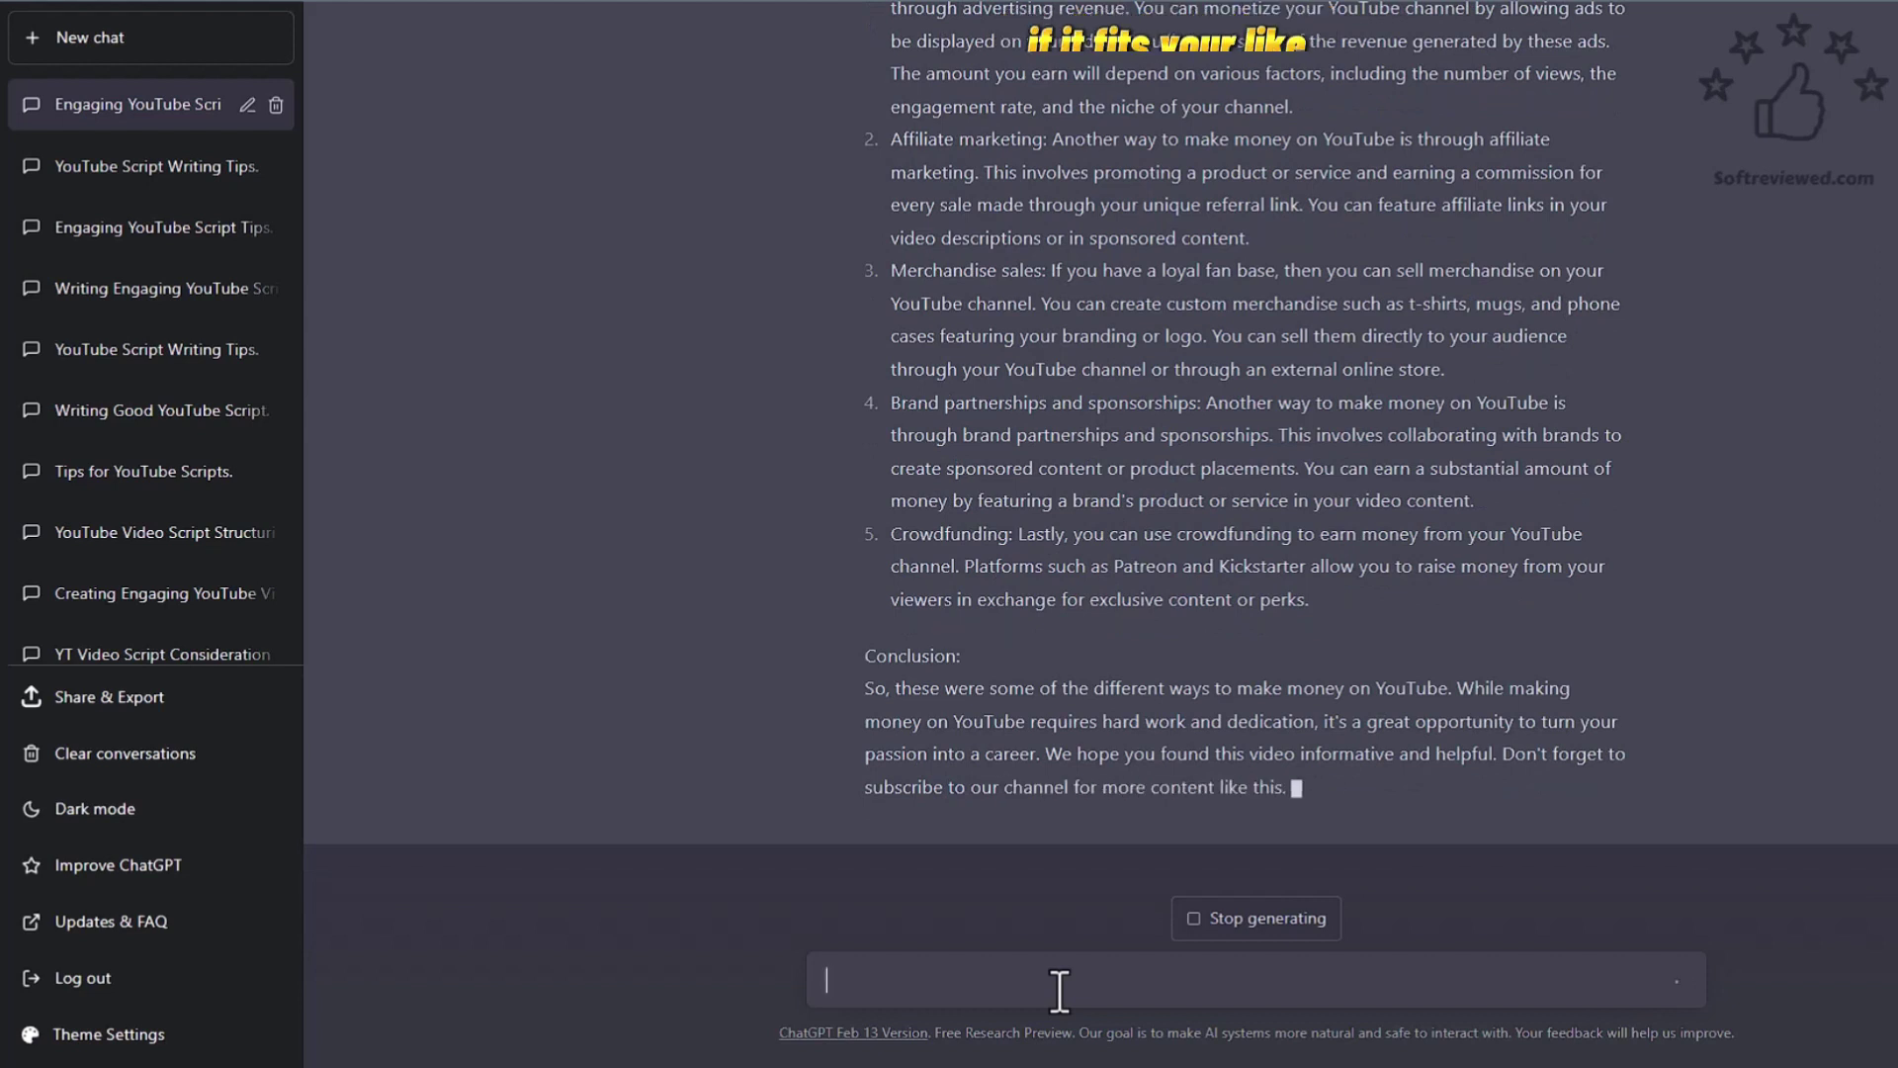
Step: Ask ChatGPT for ten click-worthy title ideas for the money-making video
click(1059, 991)
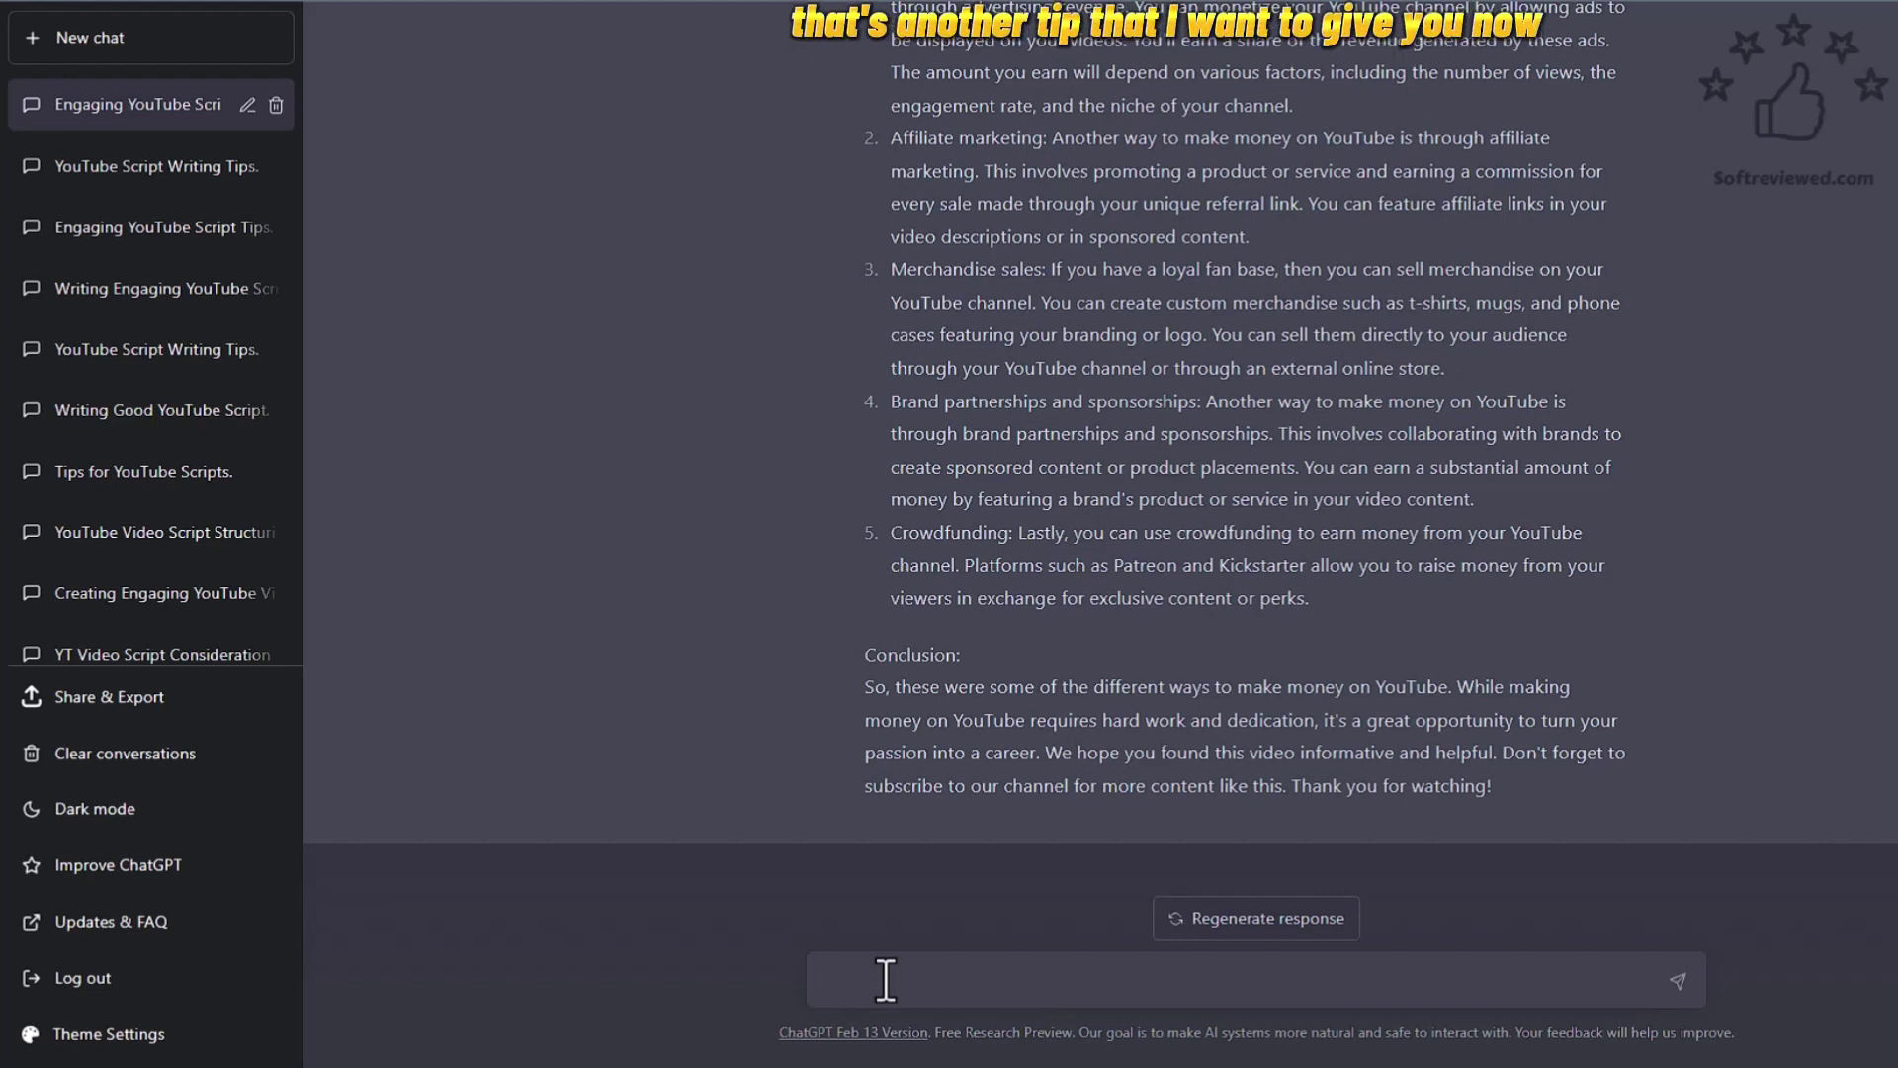
text(for the)
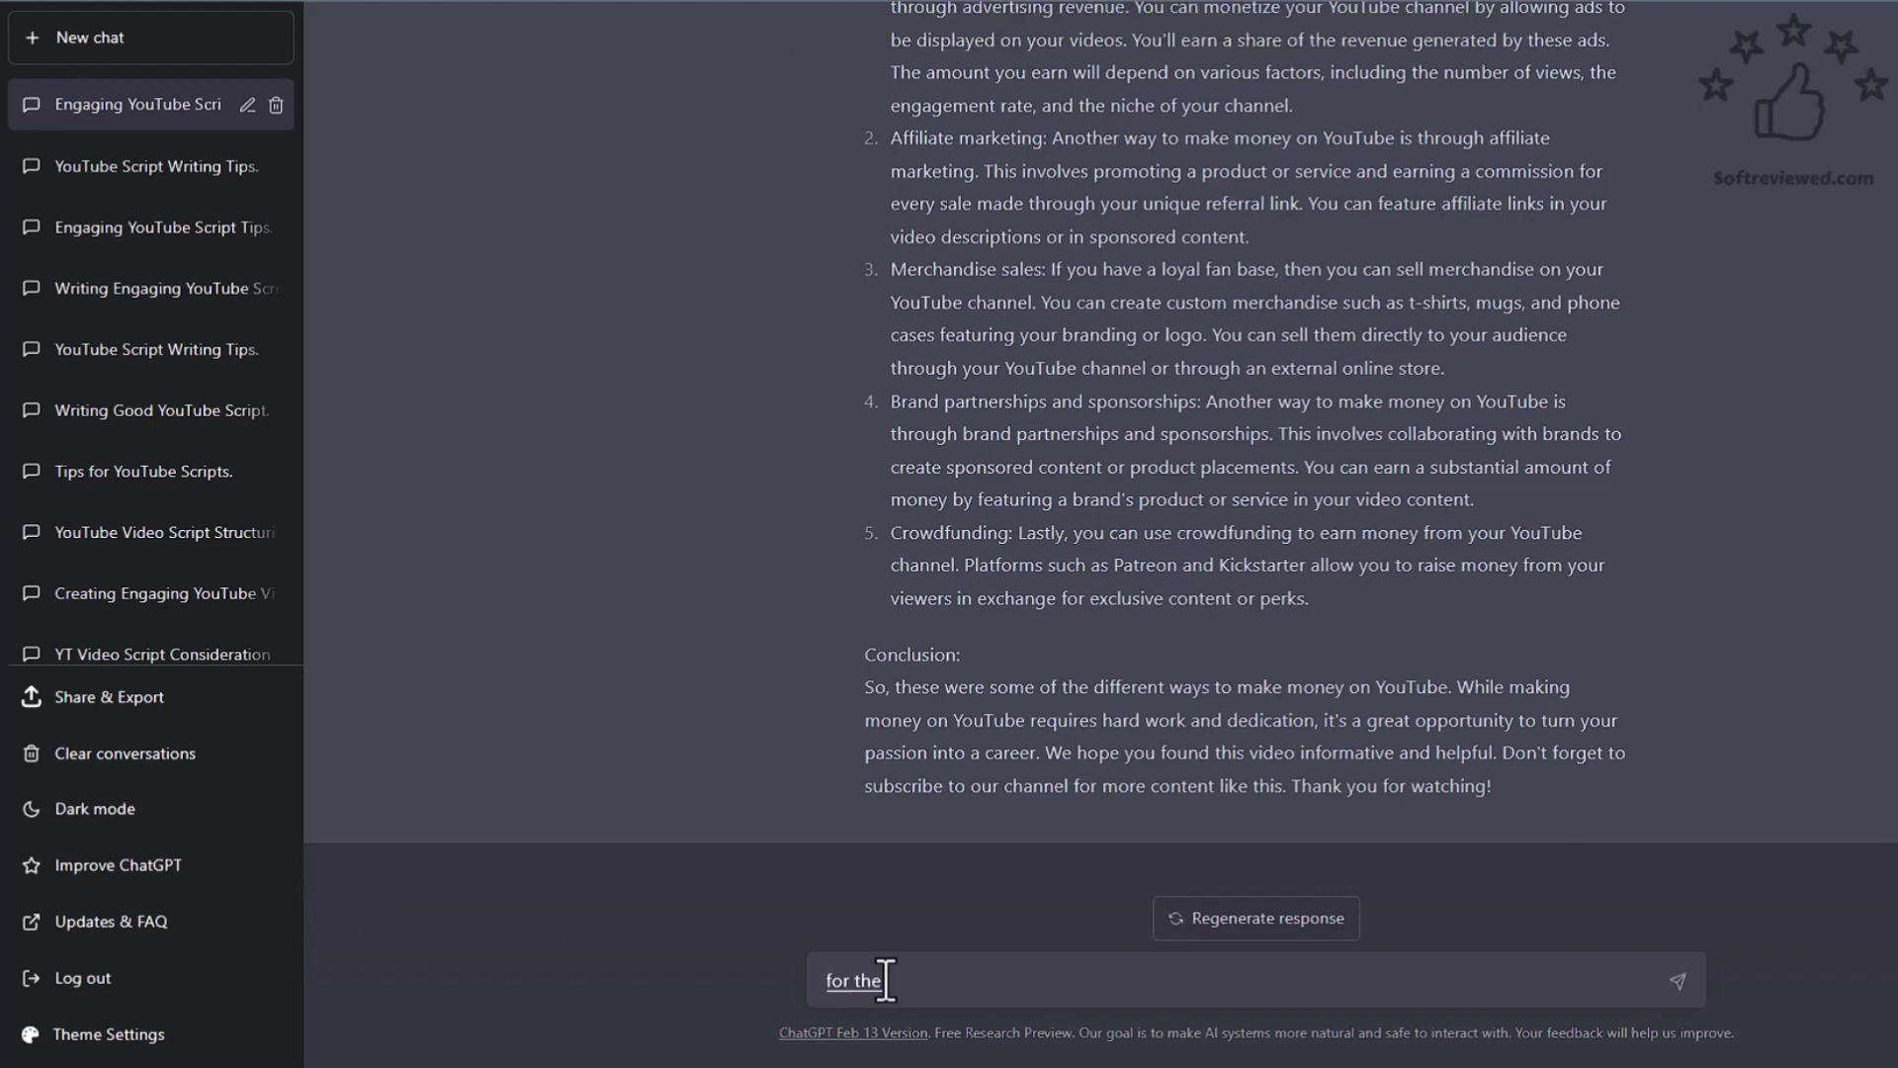
text( above topic give me 10)
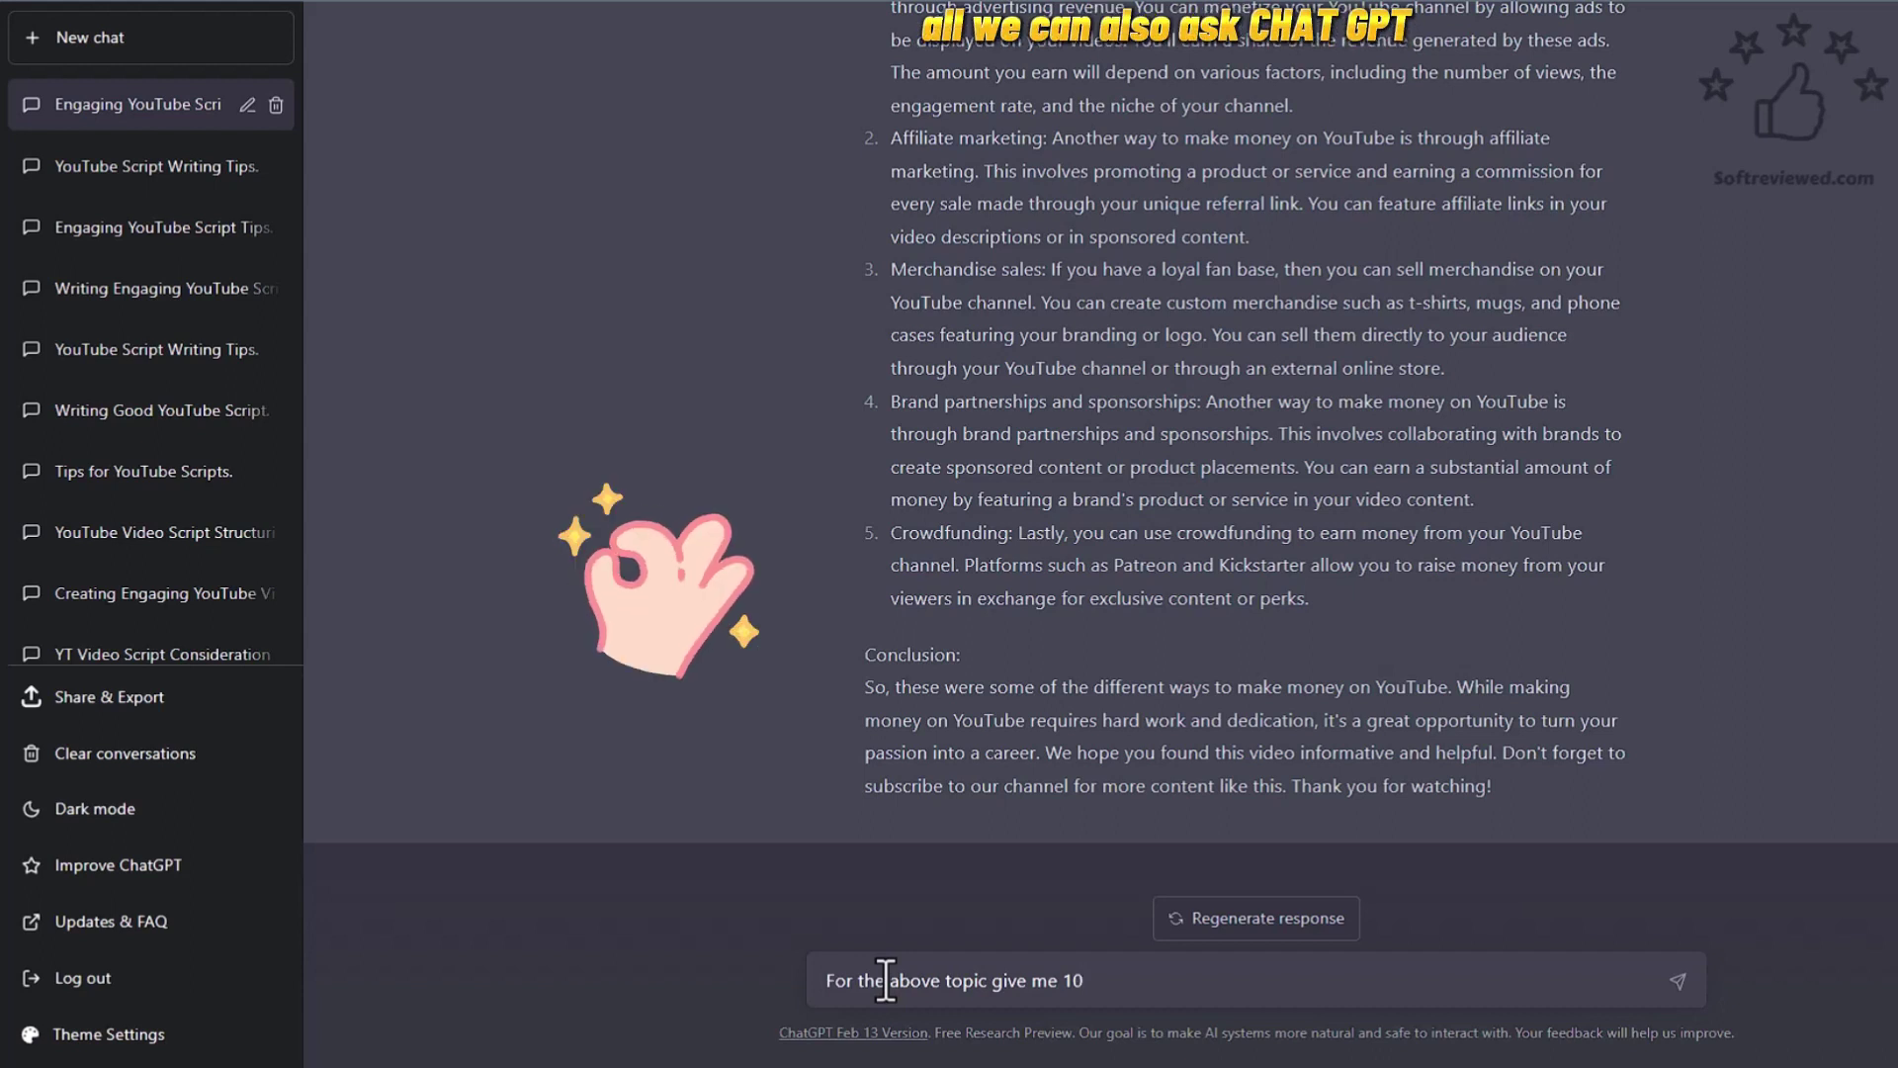
text( key title ideas that will)
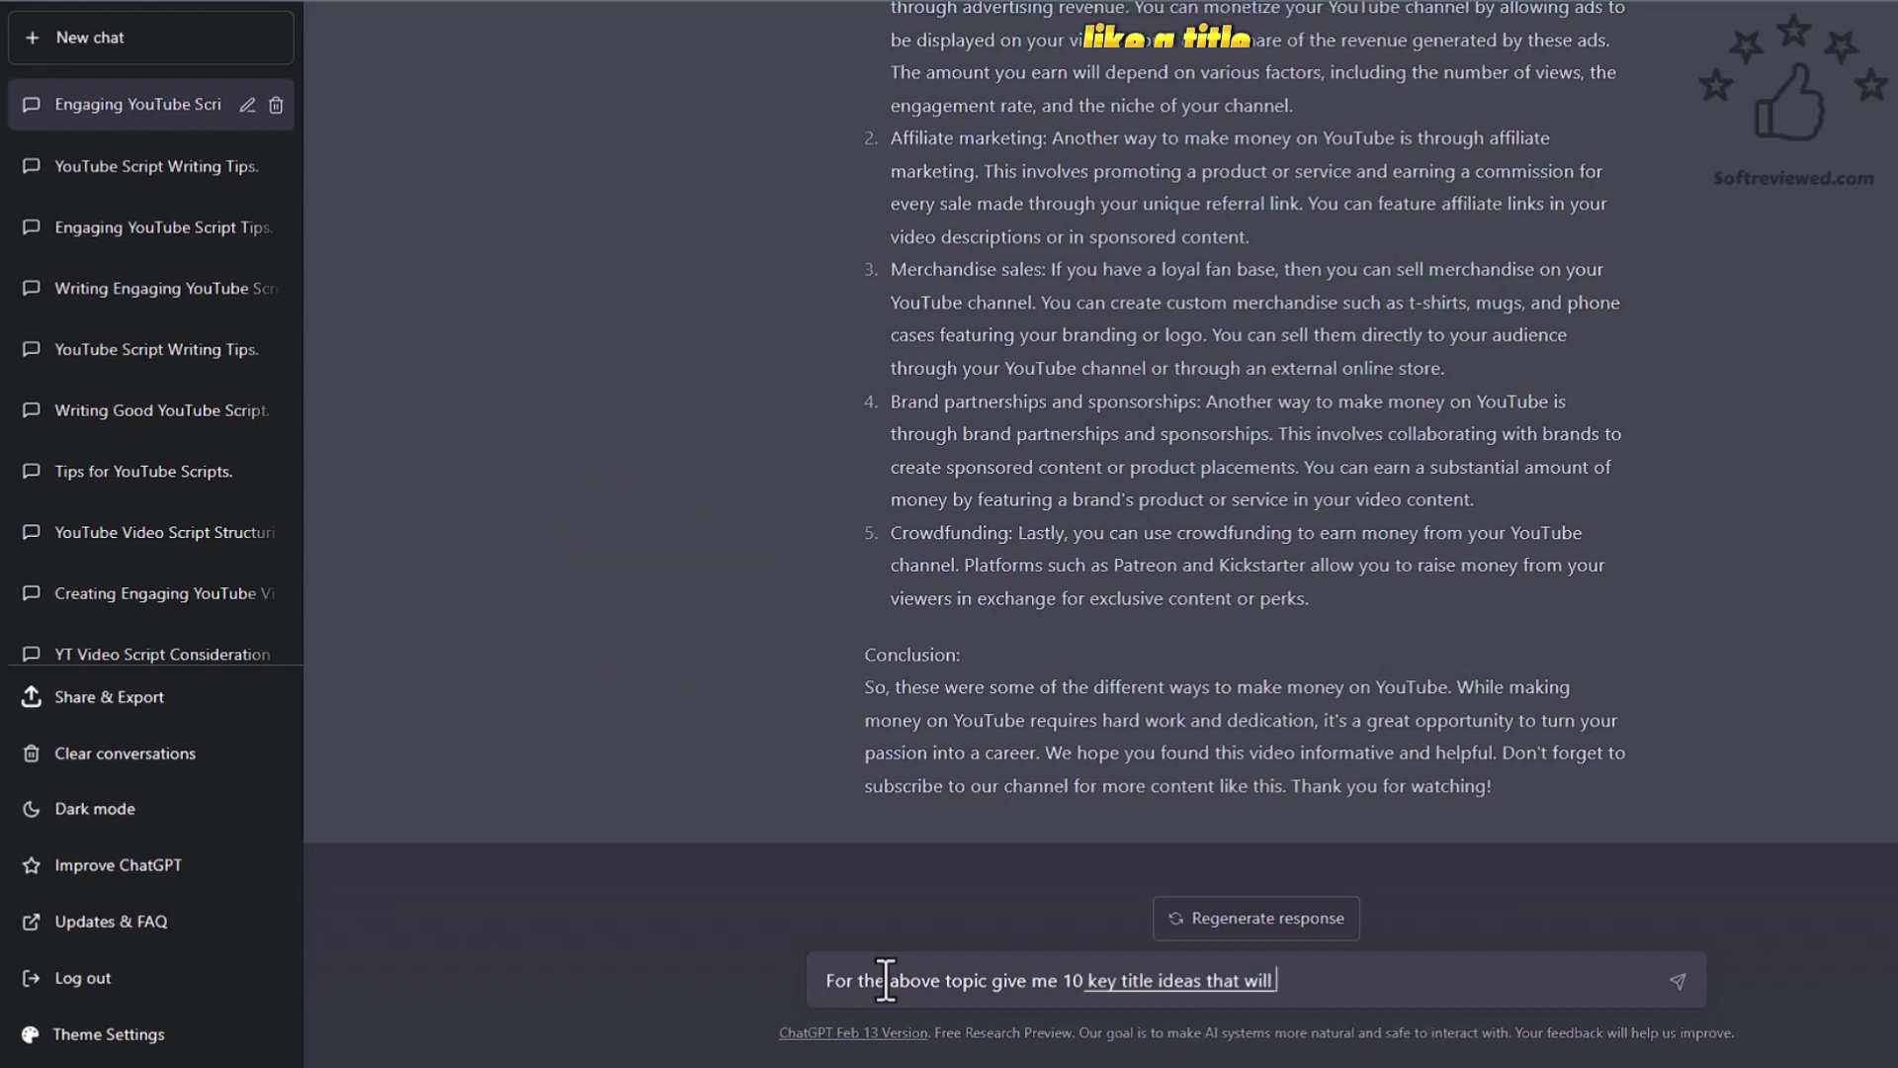
text( encourage clicks from the user)
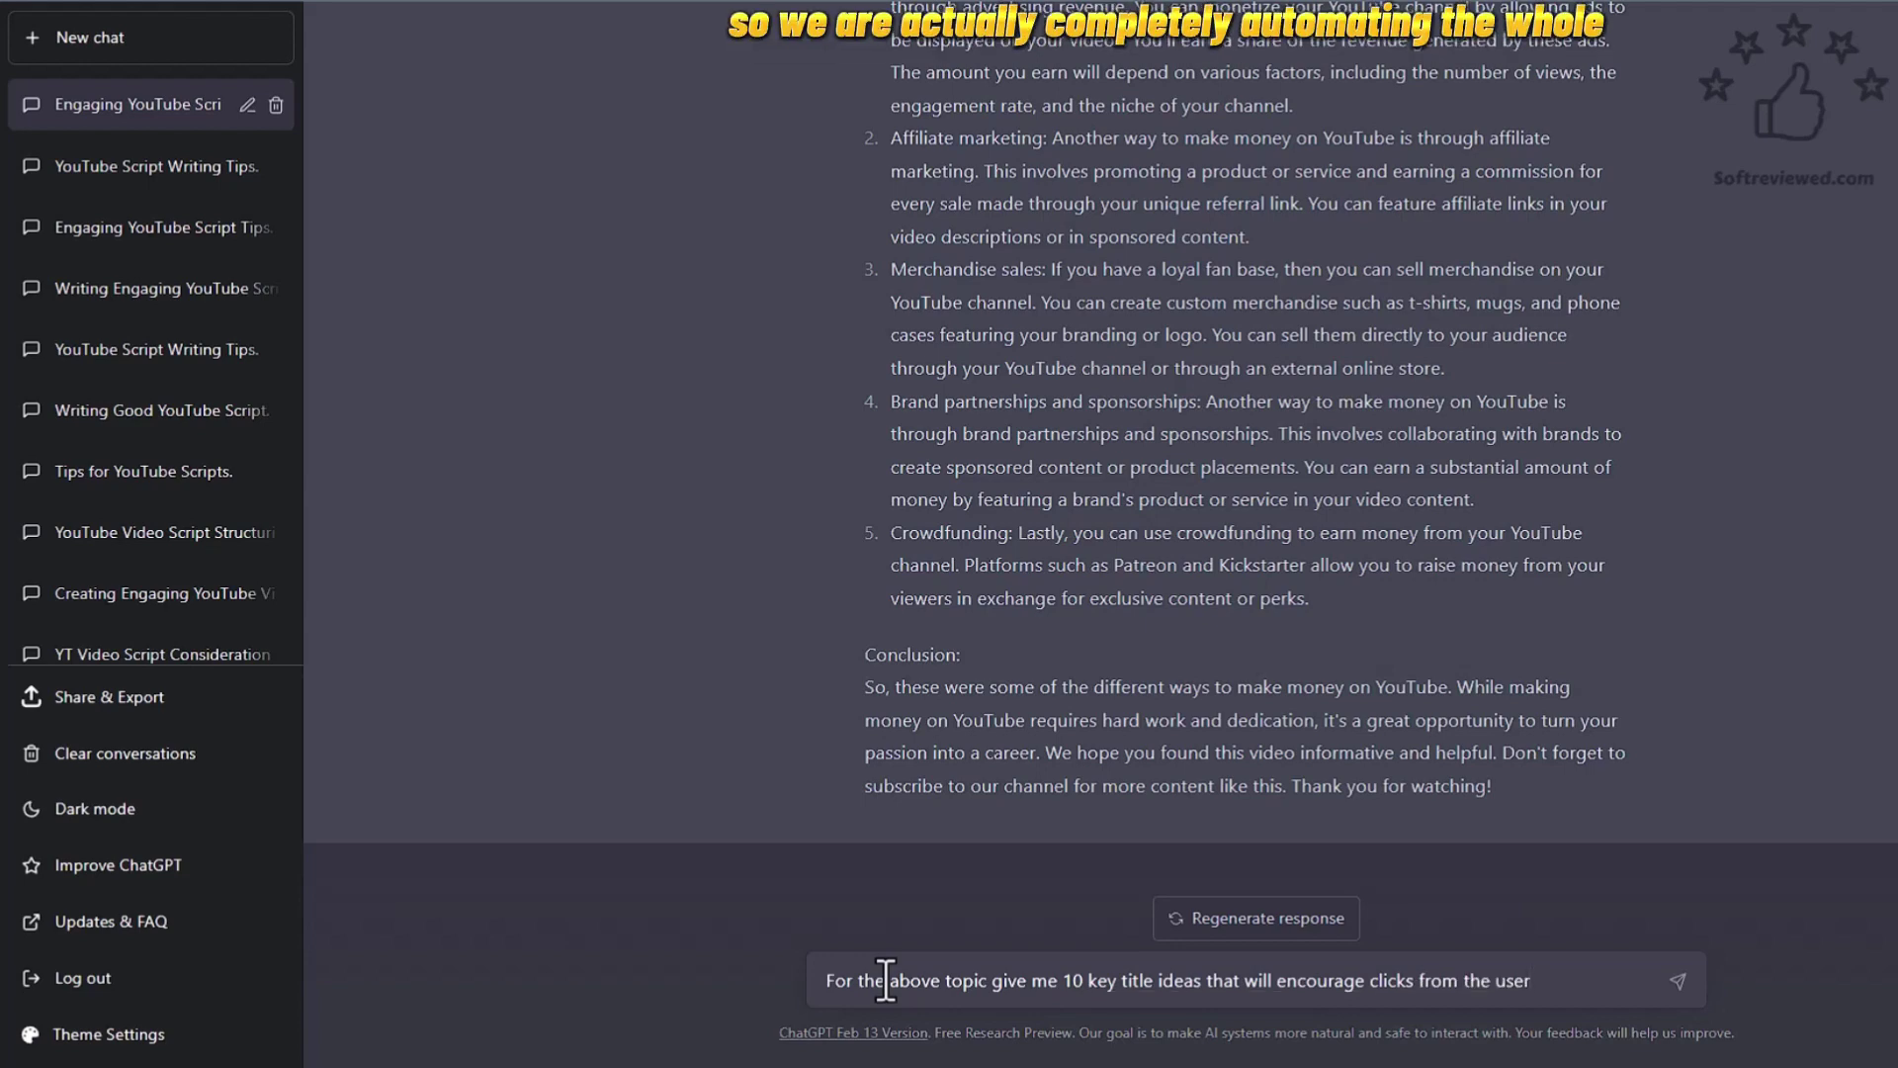
key(Return)
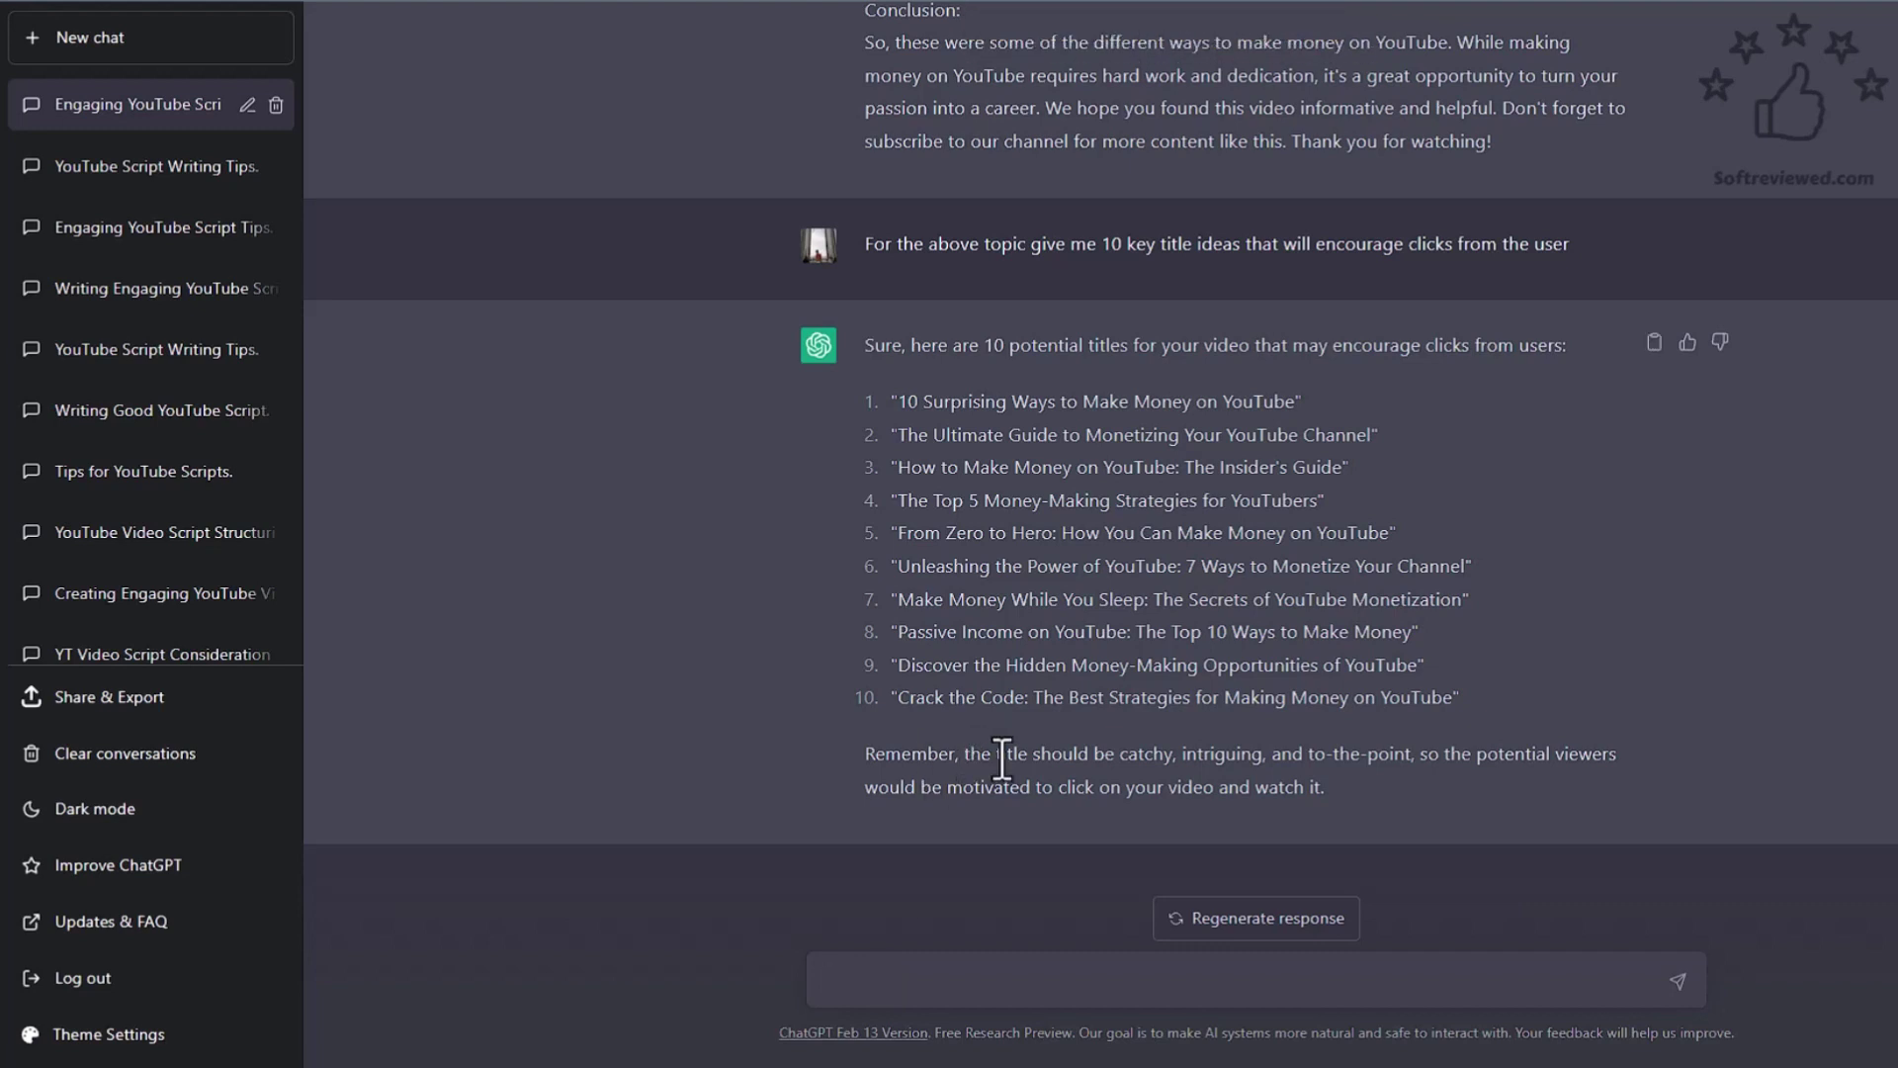
Step: Copy the phrase 'catchy, intriguing, and to-the-point' from ChatGPT's title advice for a new prompt
mouse_move(995, 753)
mouse_down()
mouse_move(1142, 783)
mouse_move(1478, 776)
mouse_up()
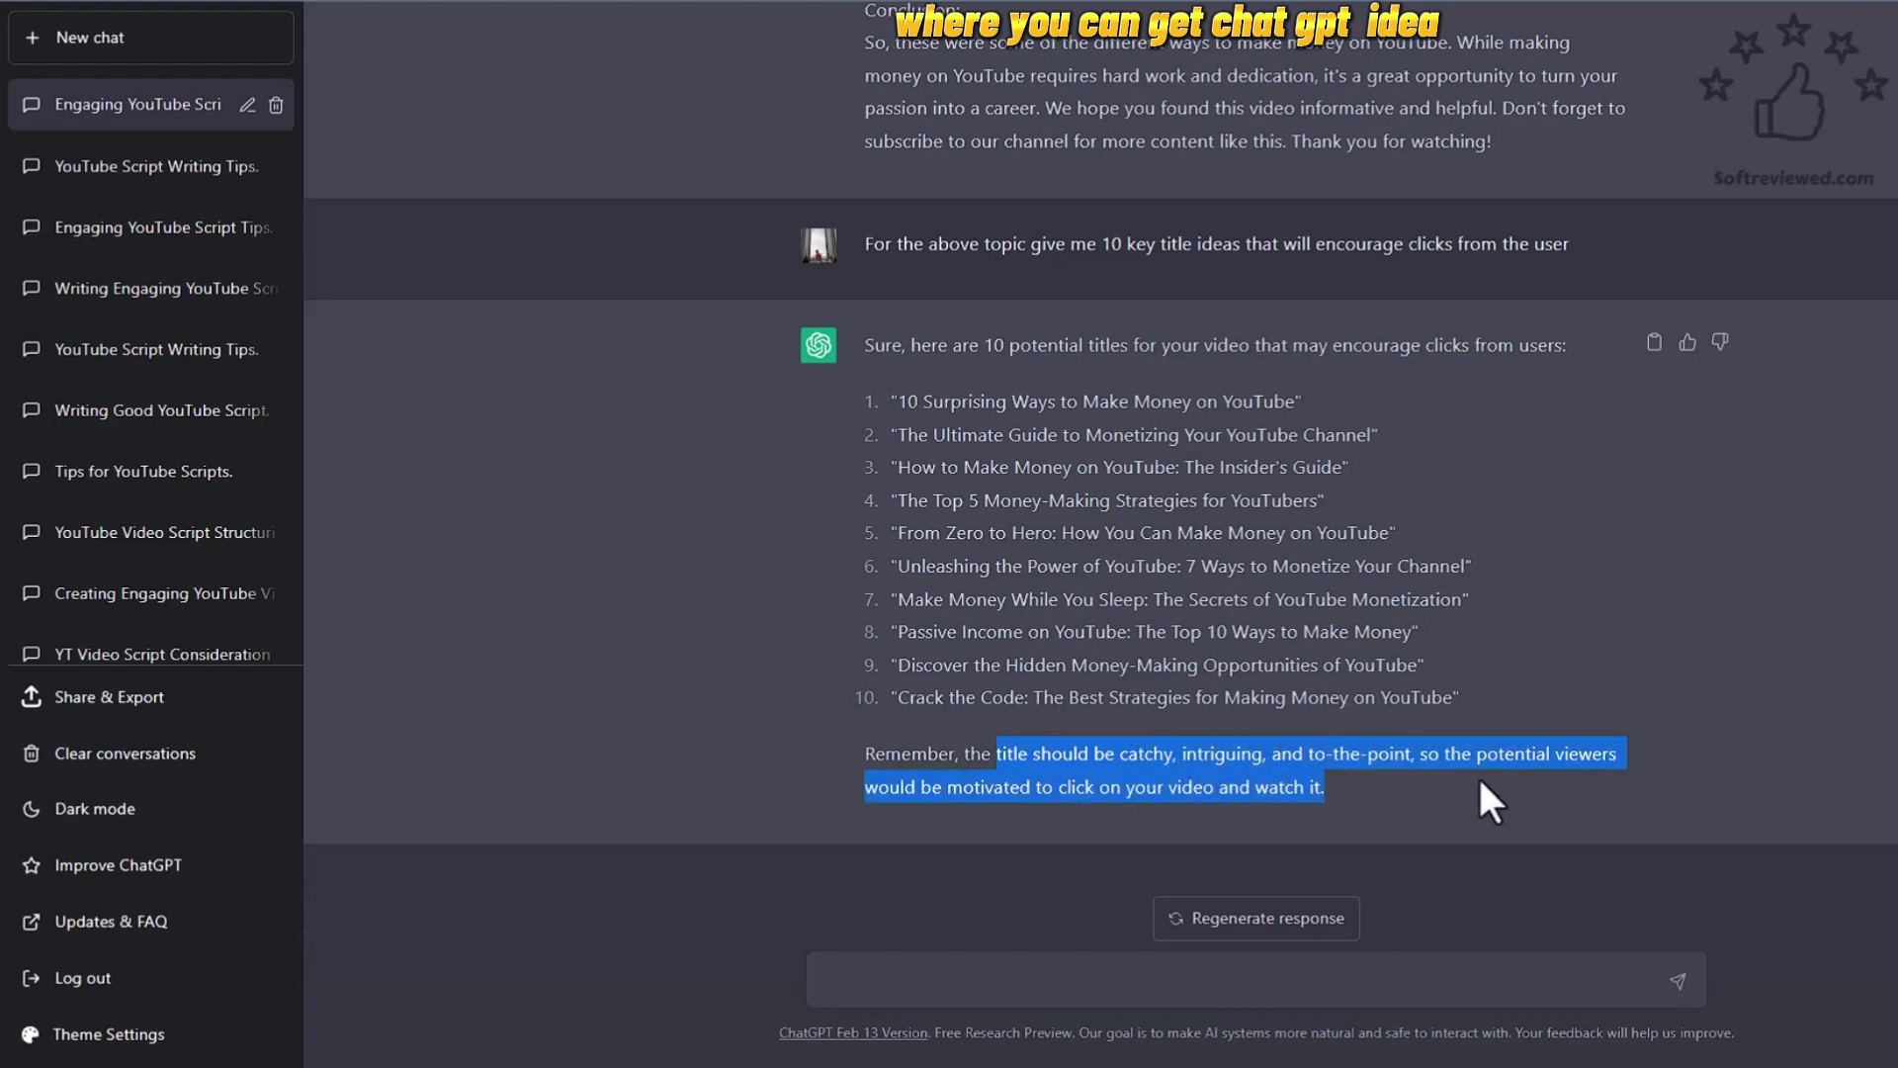
click(1263, 791)
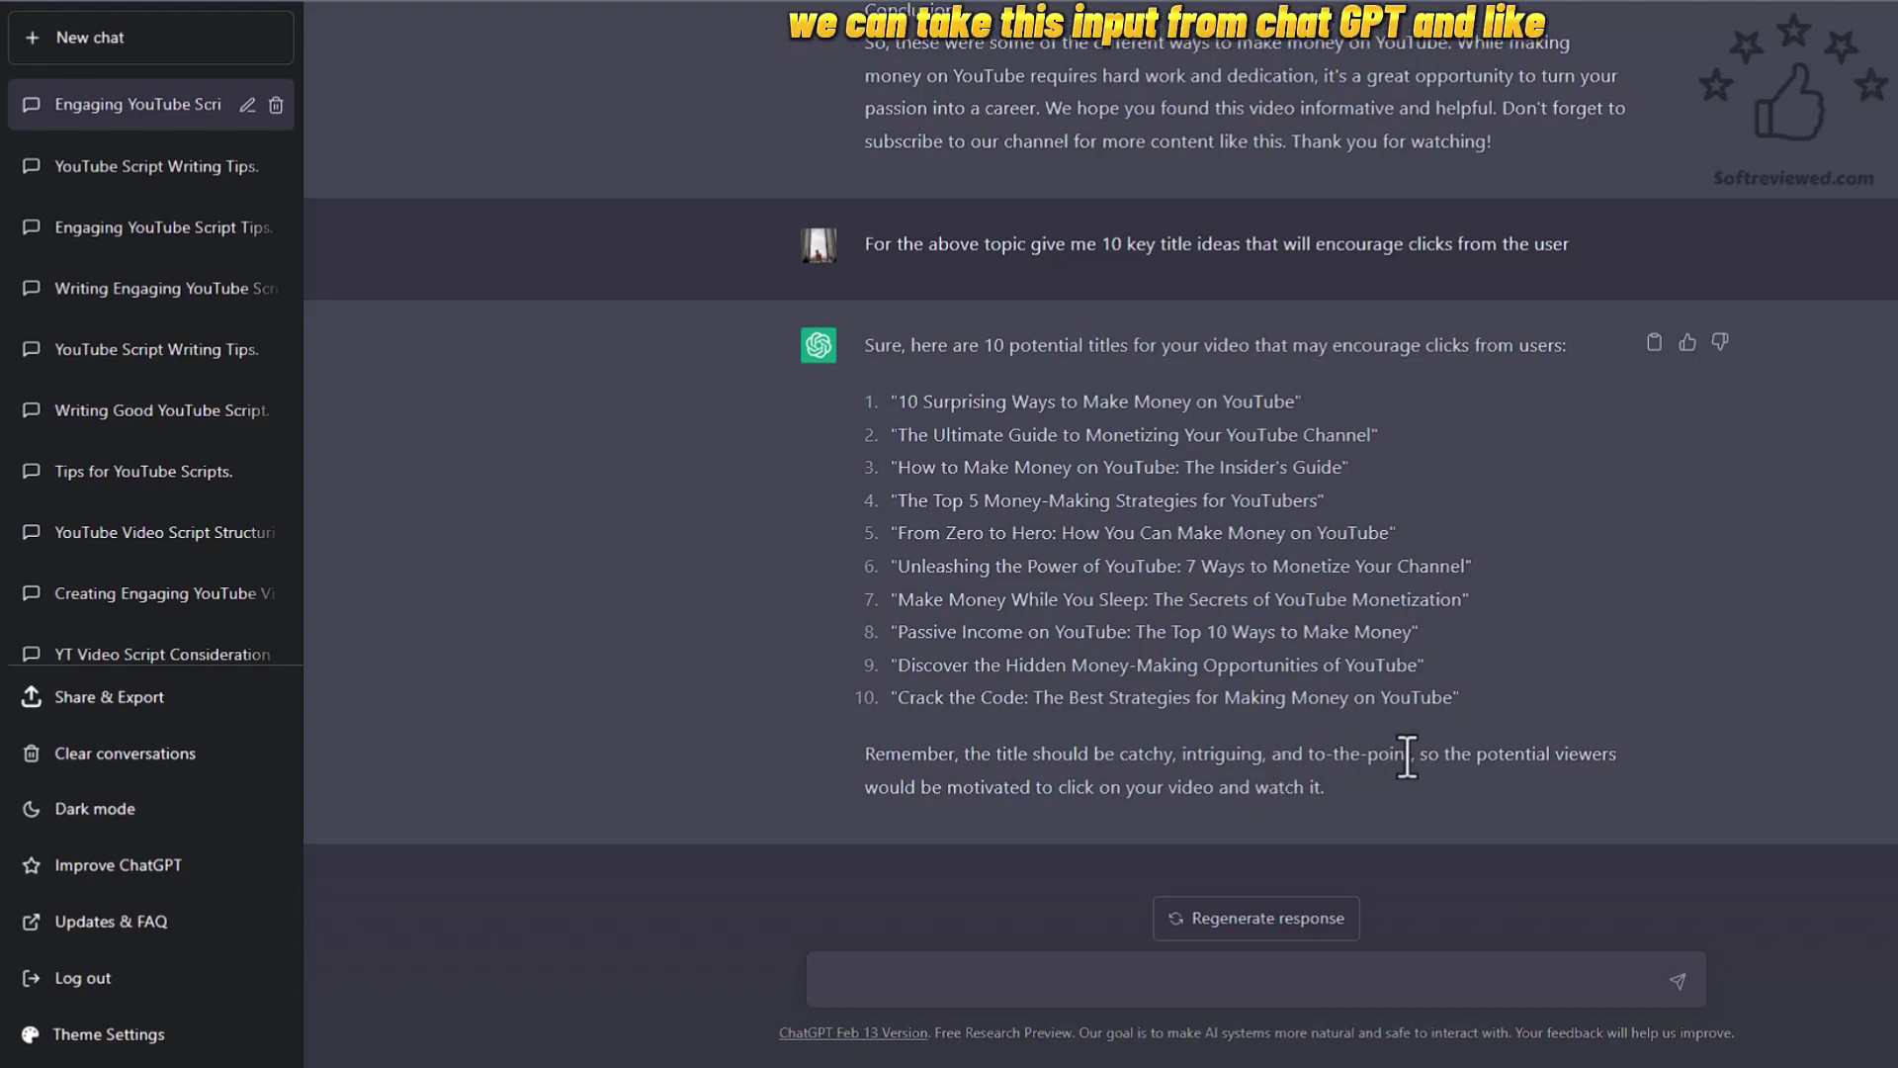
drag(1412, 753, 1117, 753)
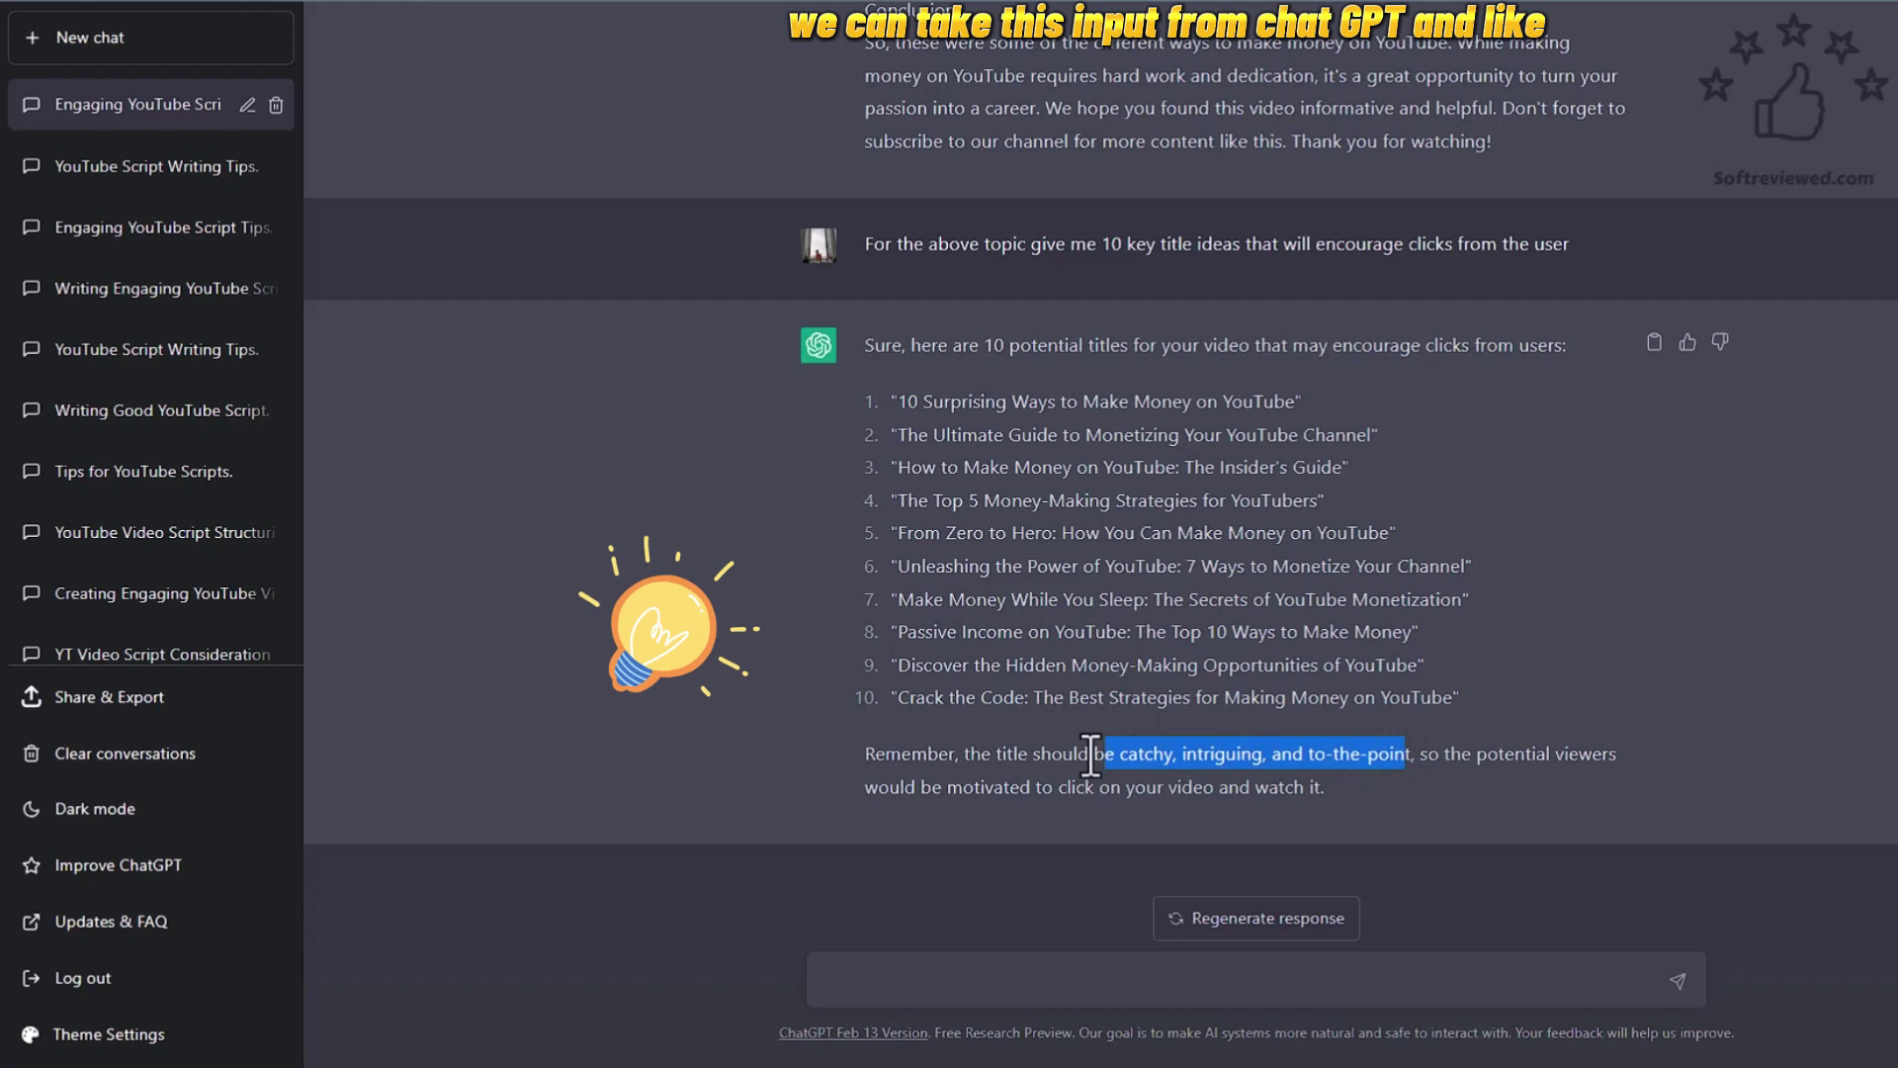
click(1157, 754)
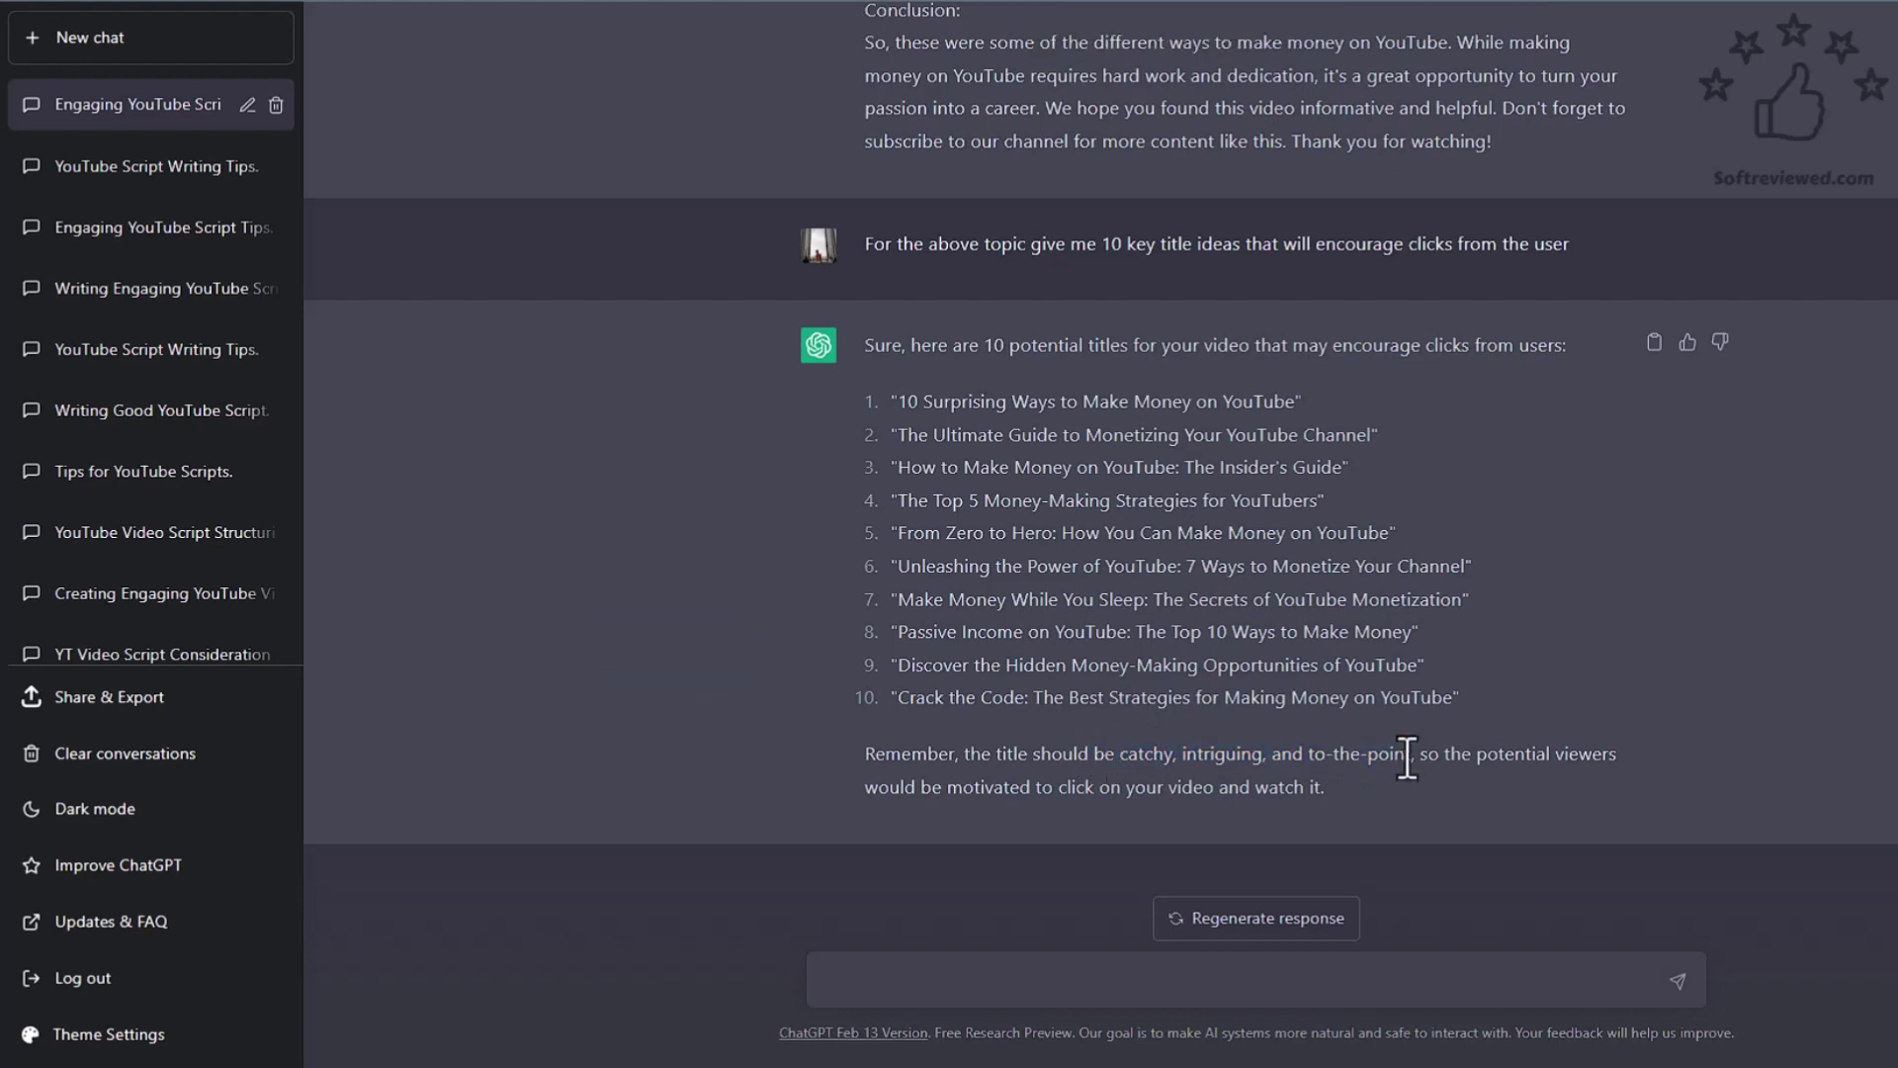
drag(1414, 754, 1121, 754)
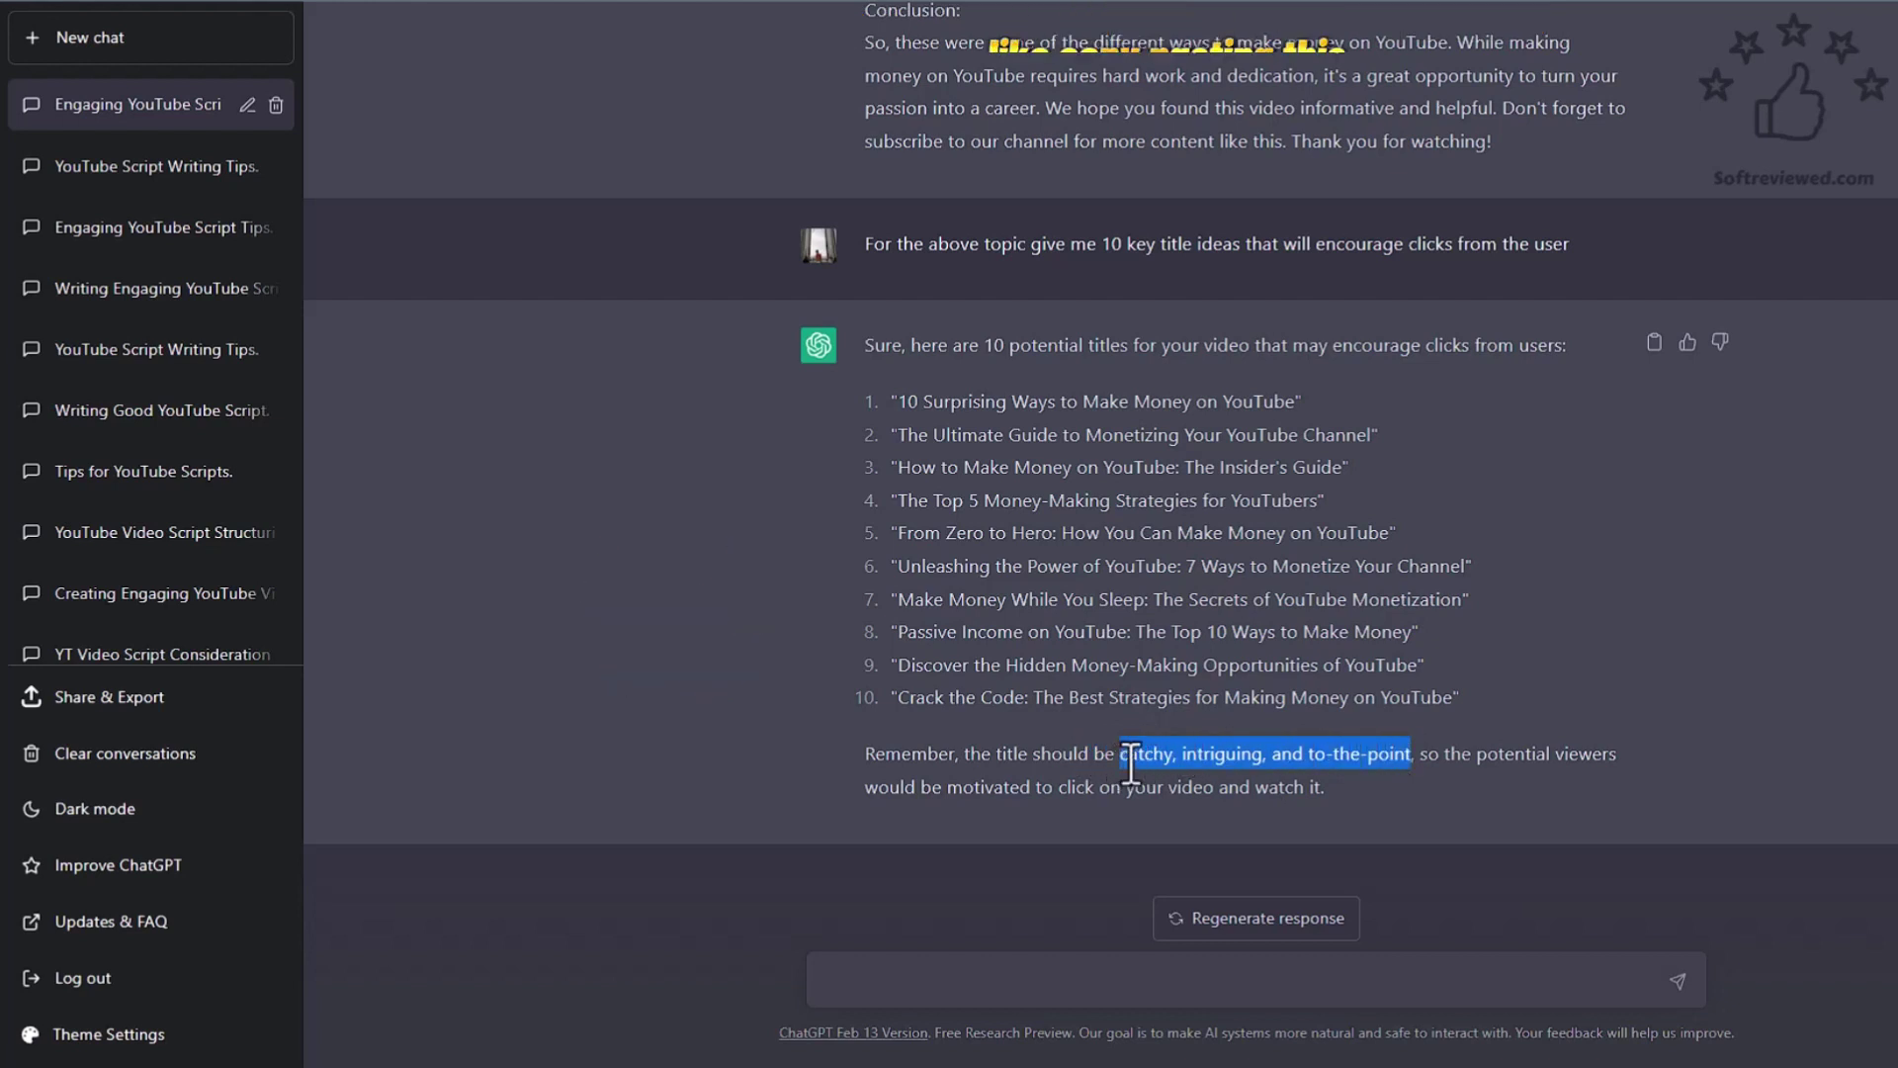
right_click(1124, 755)
click(1183, 417)
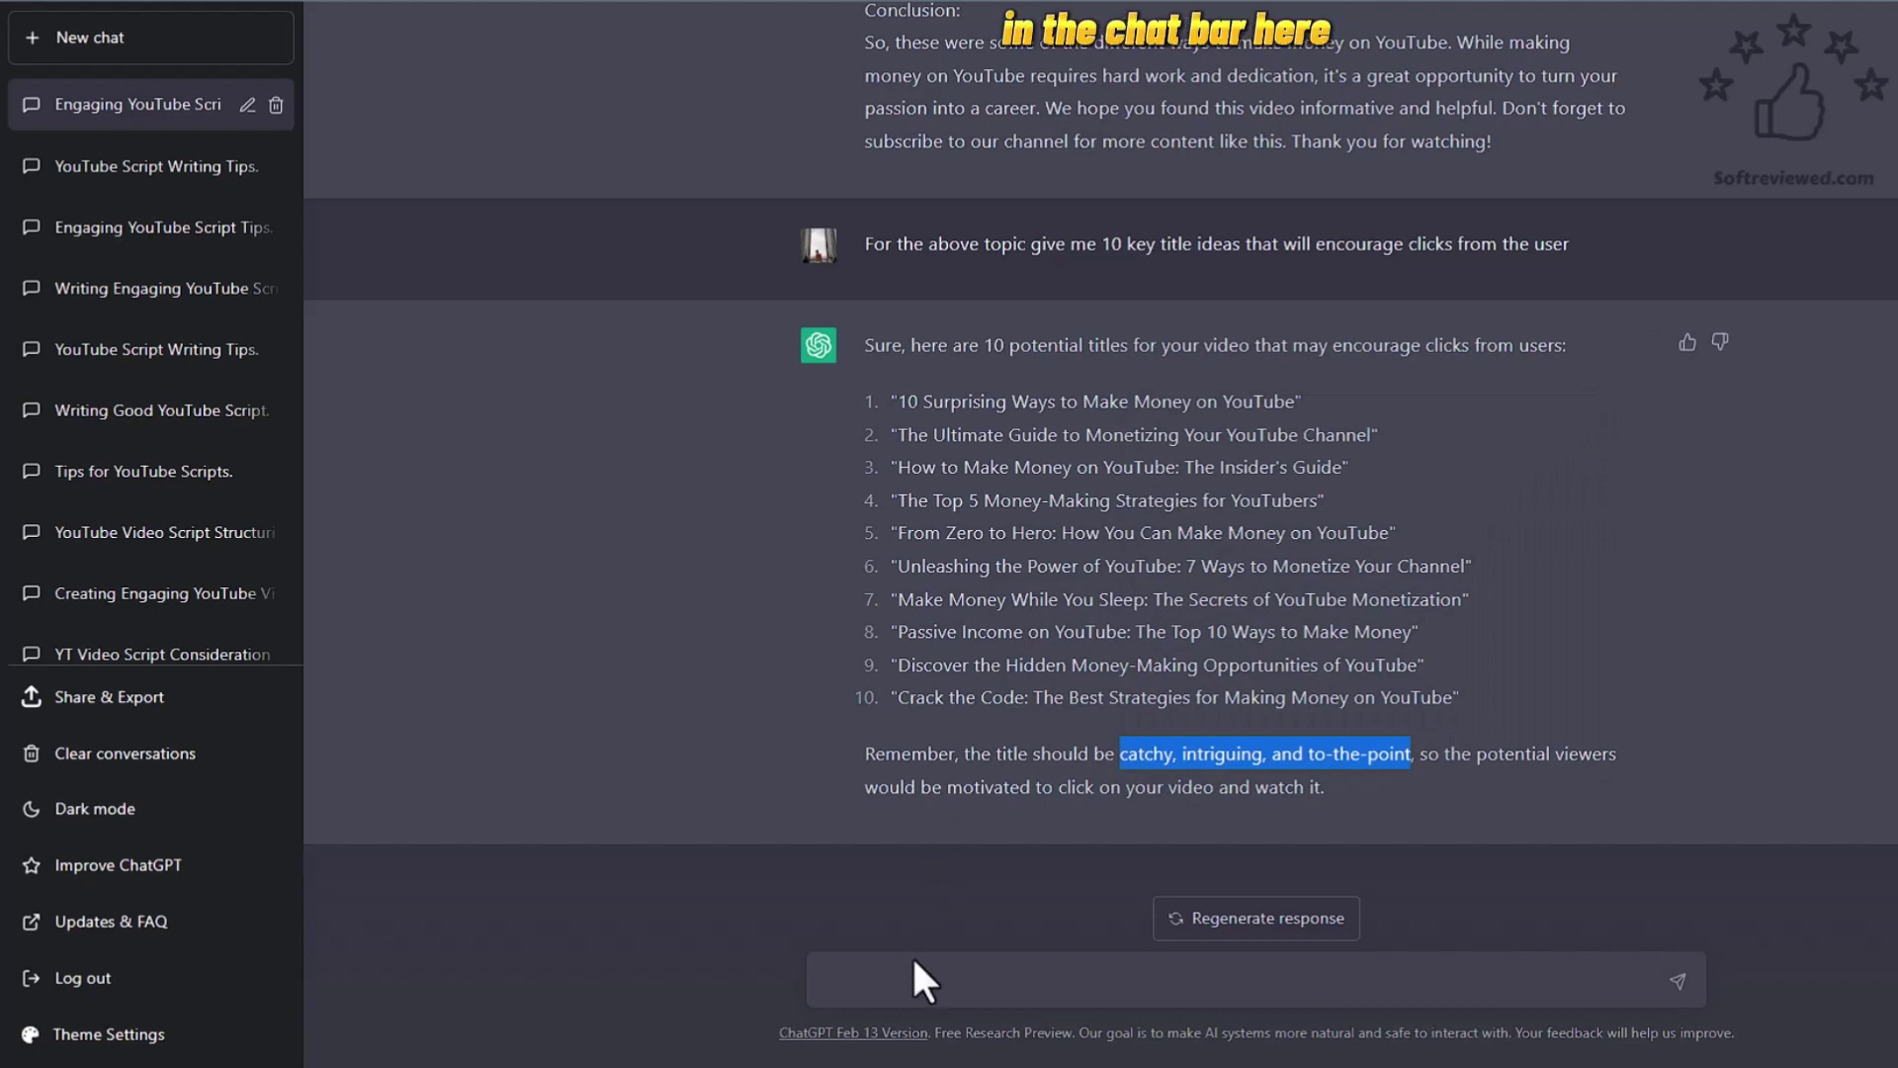
click(945, 982)
text(give me a 10 youtube title ideas that is catchy, intriguing, and to-the-point about the above)
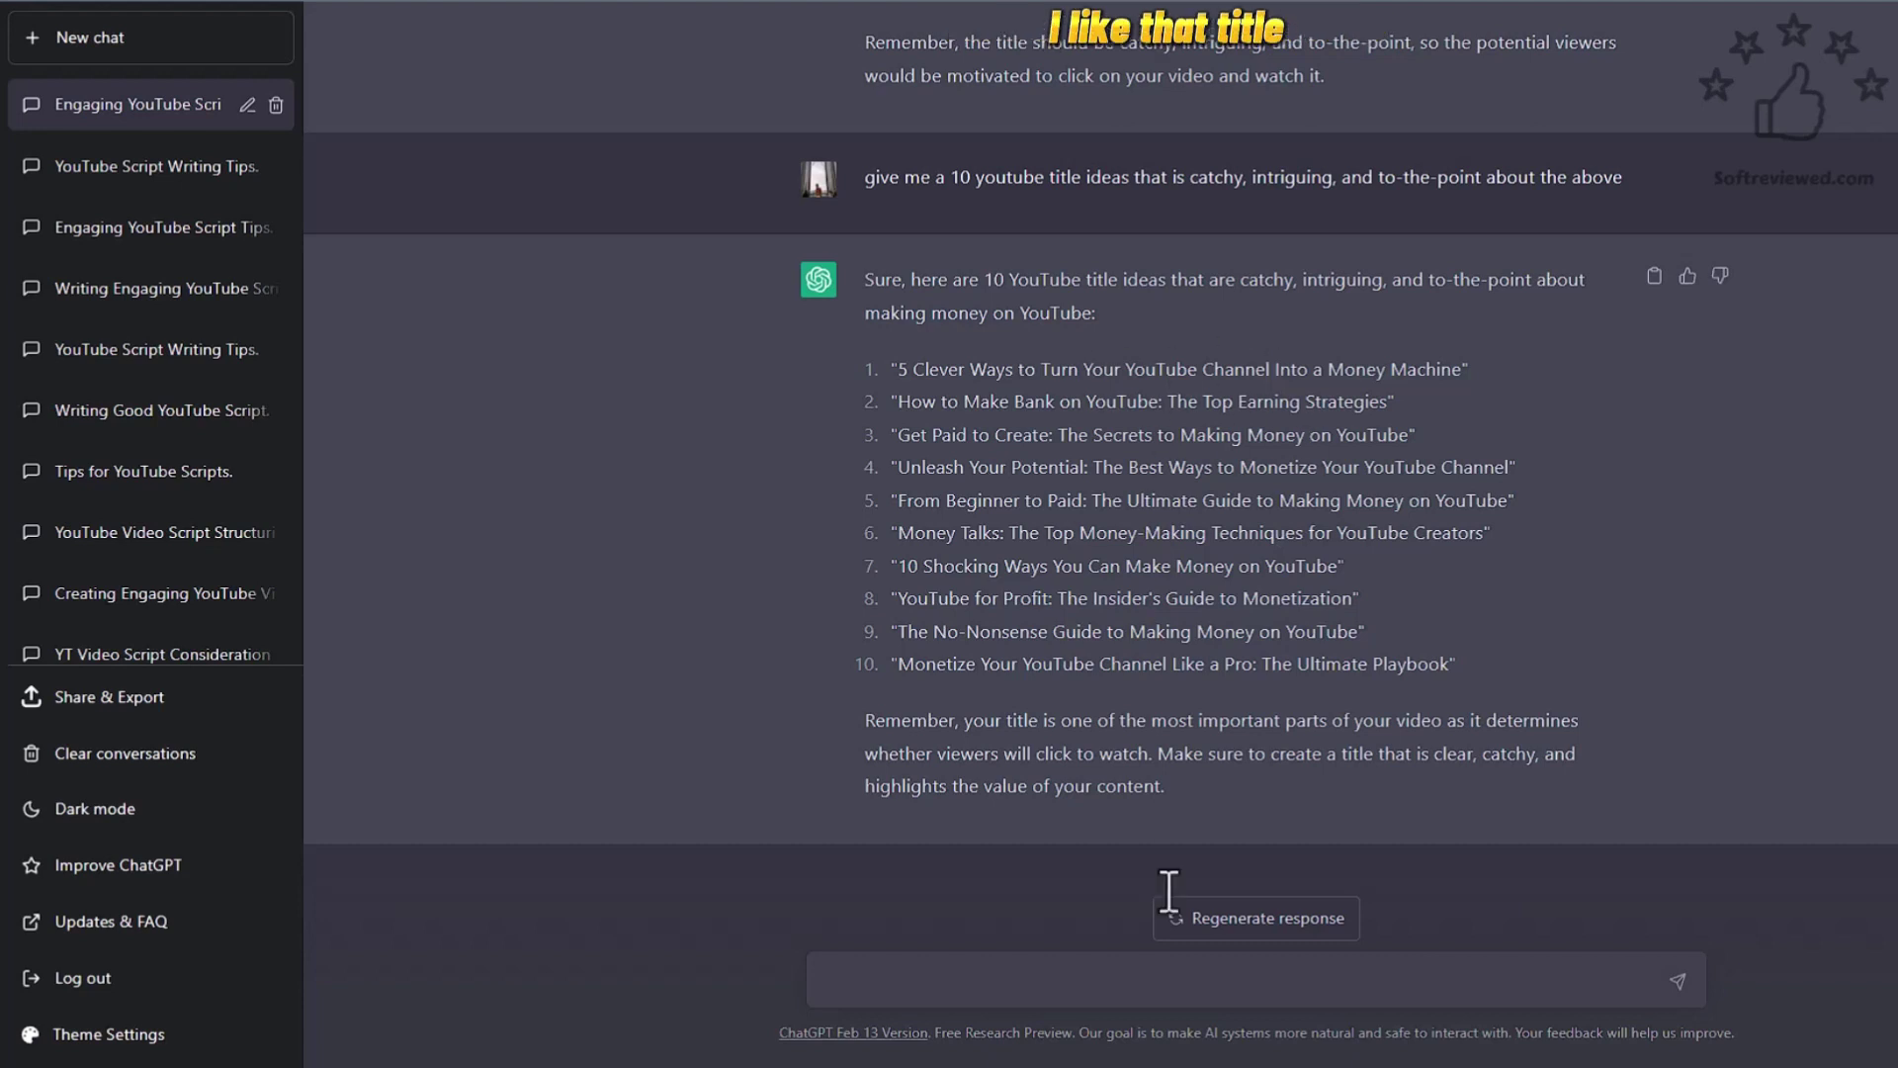
Step: Start a message requesting a video description and comma-separated tags for the topic
click(1087, 977)
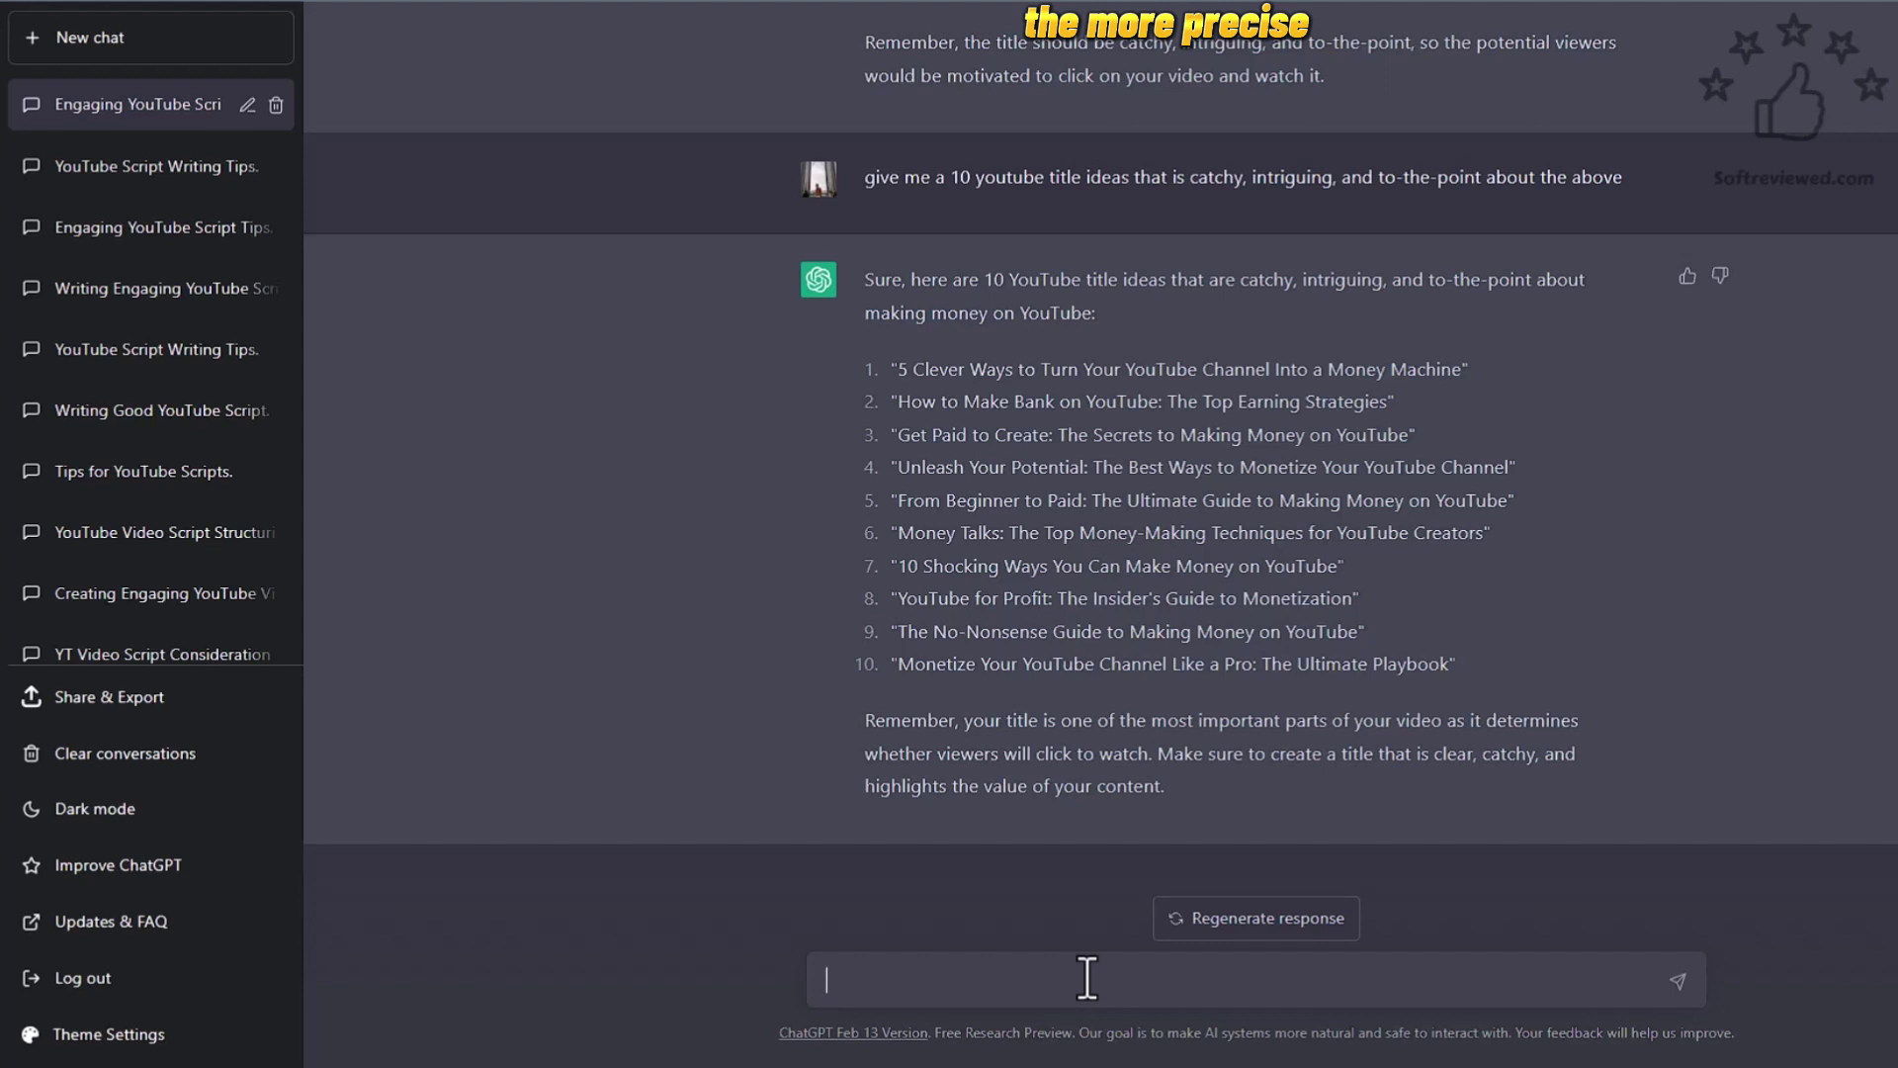
text(i)
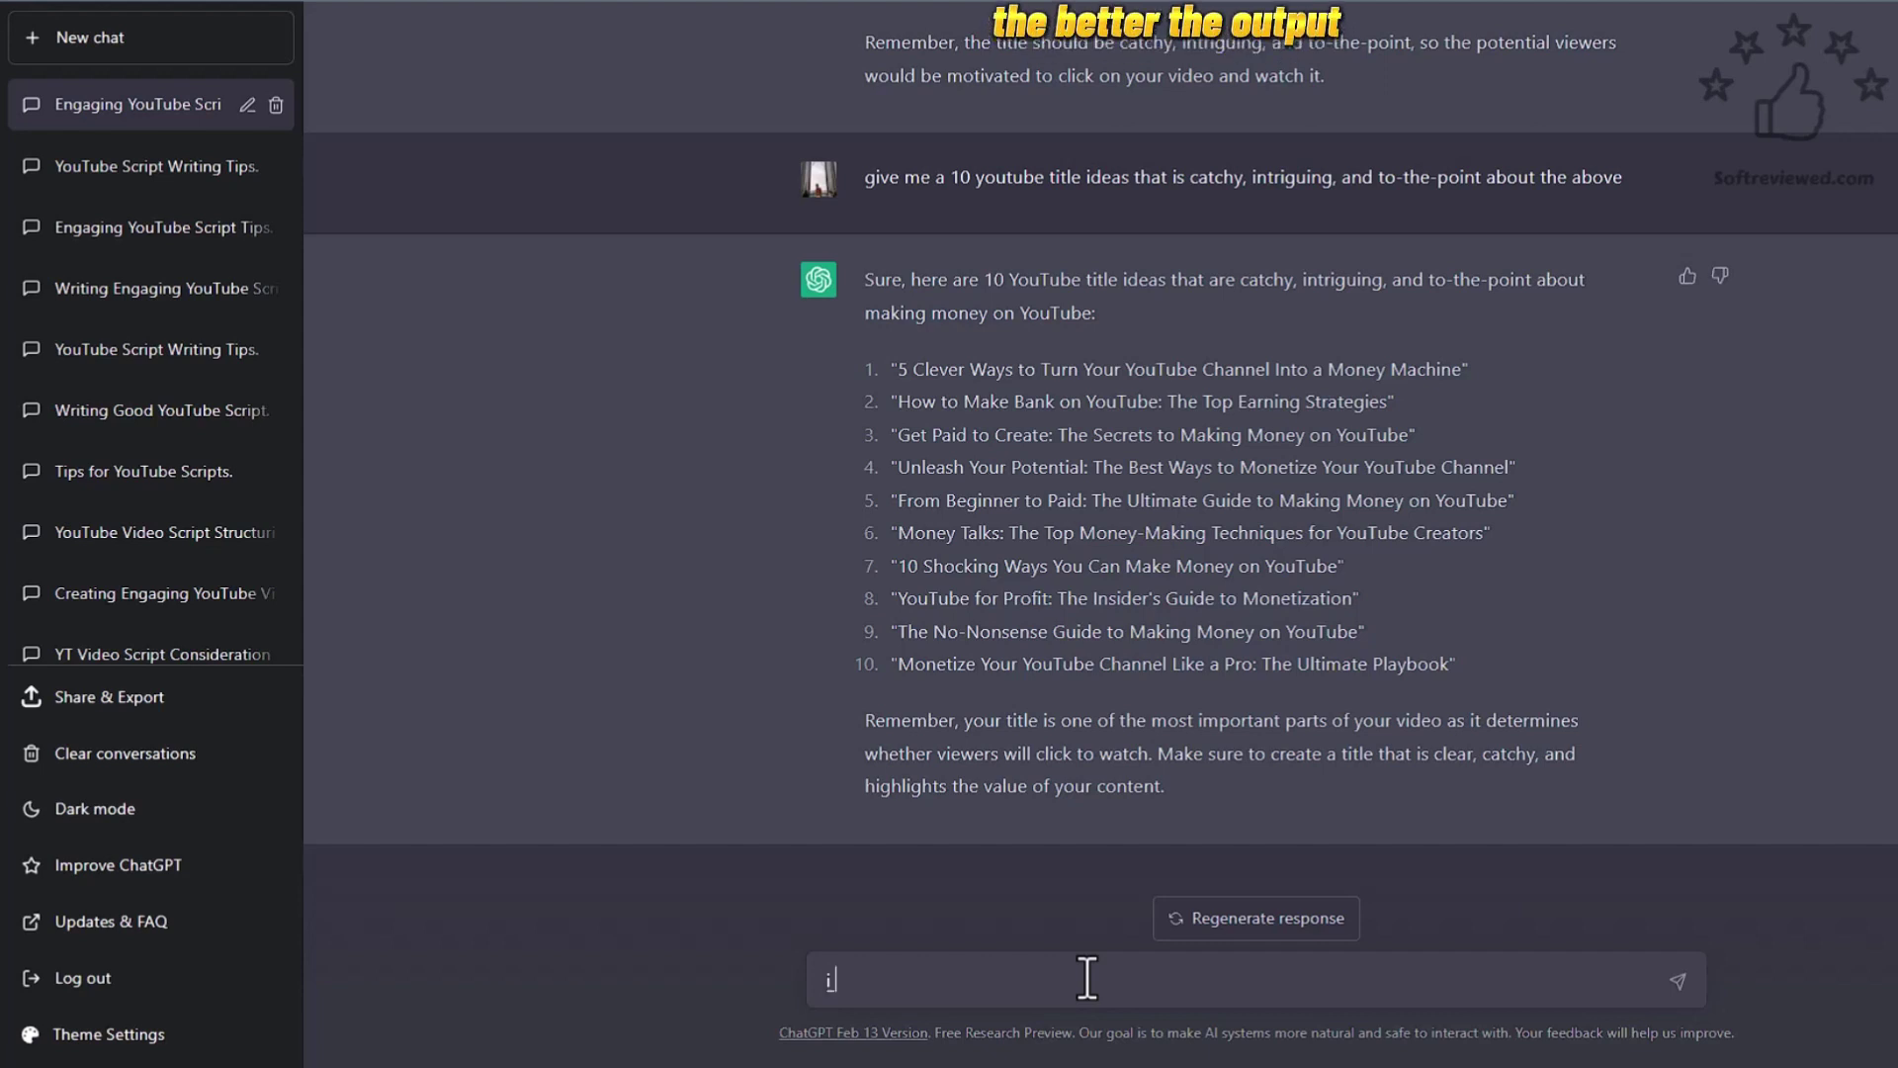
text(to)
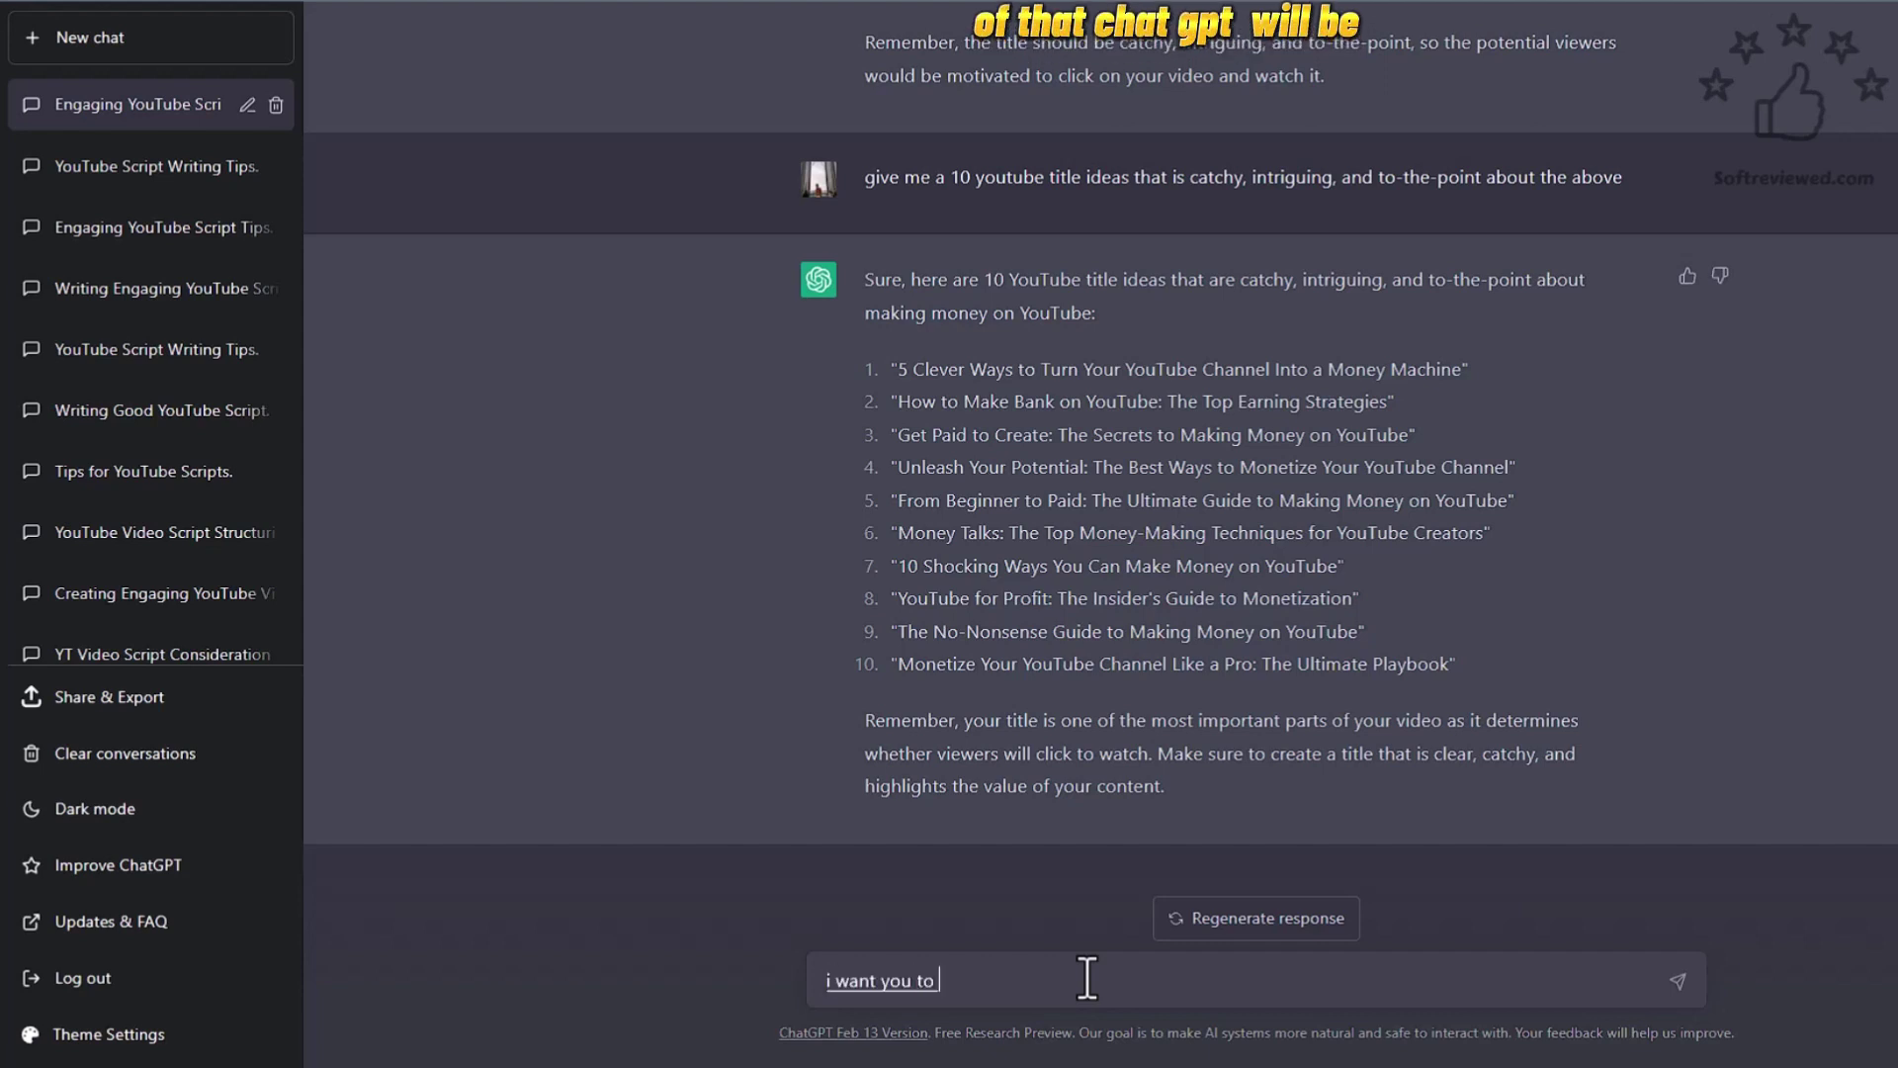
text(write a youtube video)
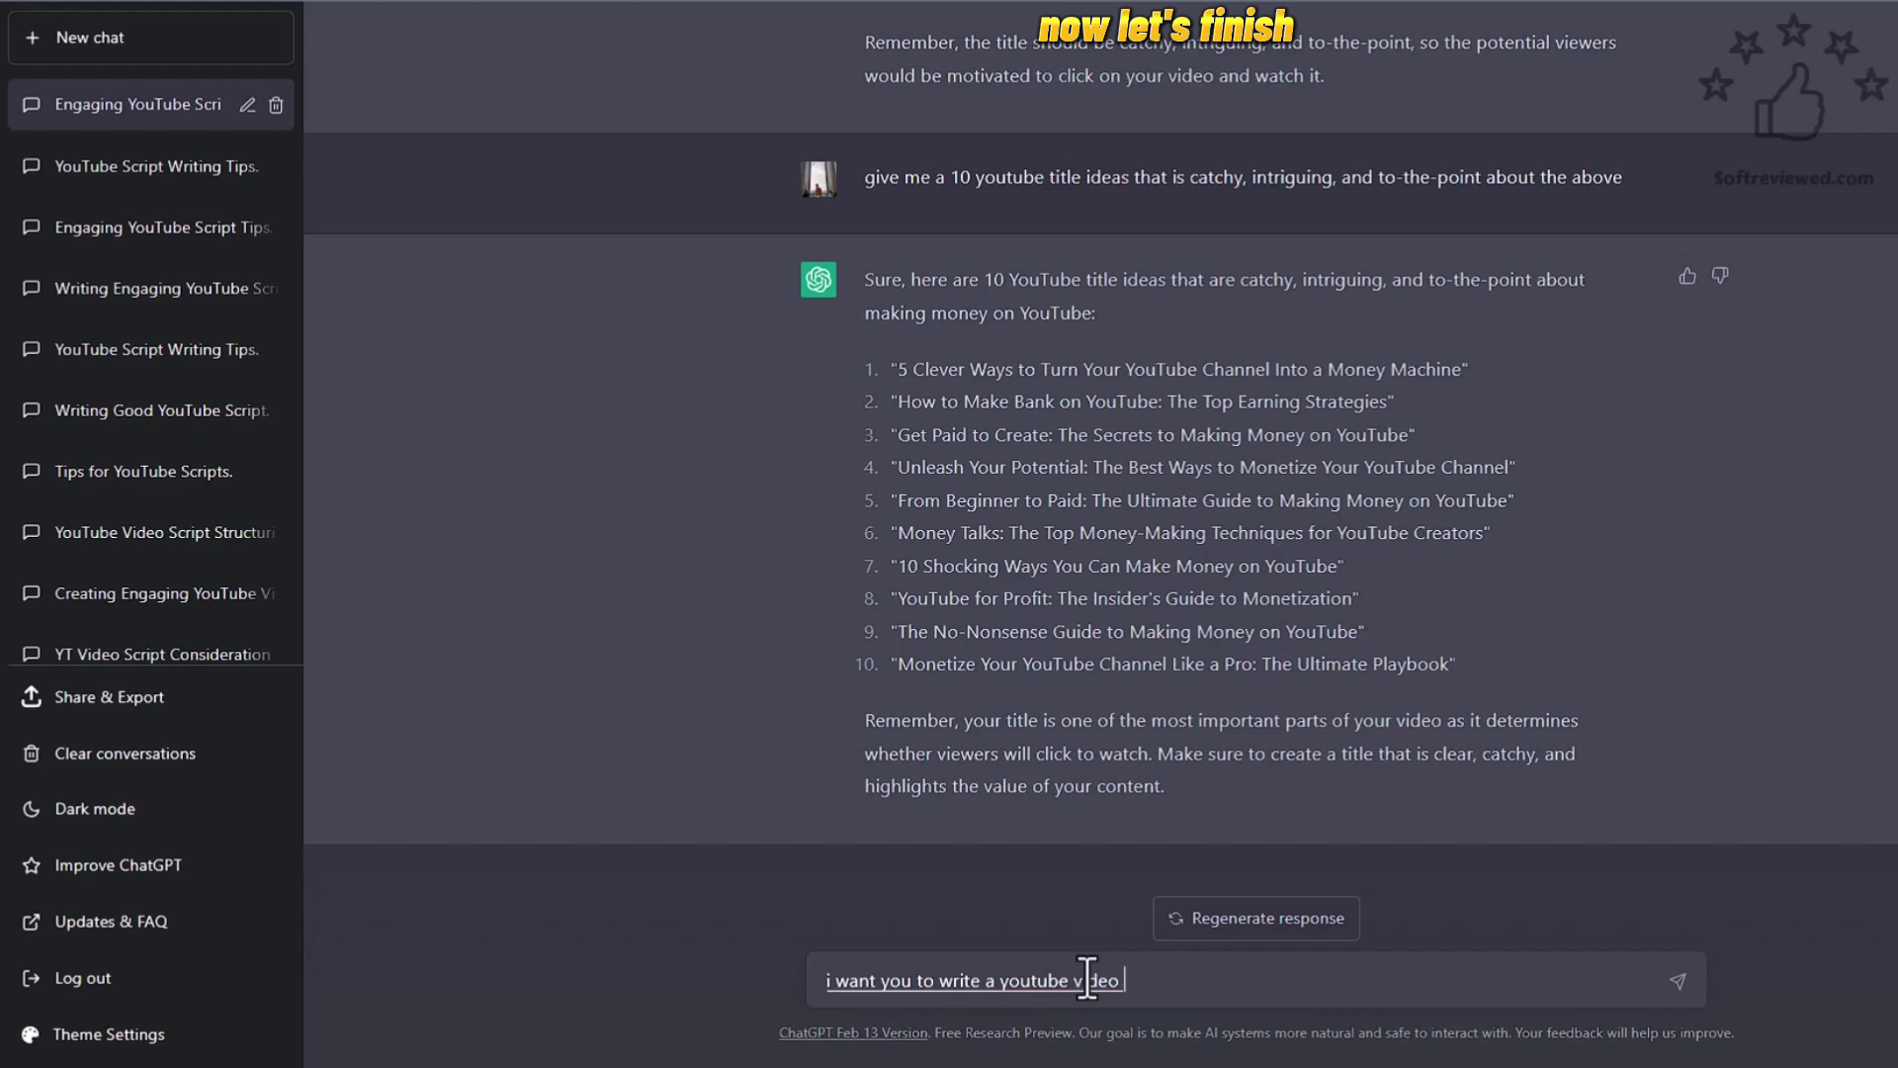
text(description and some )
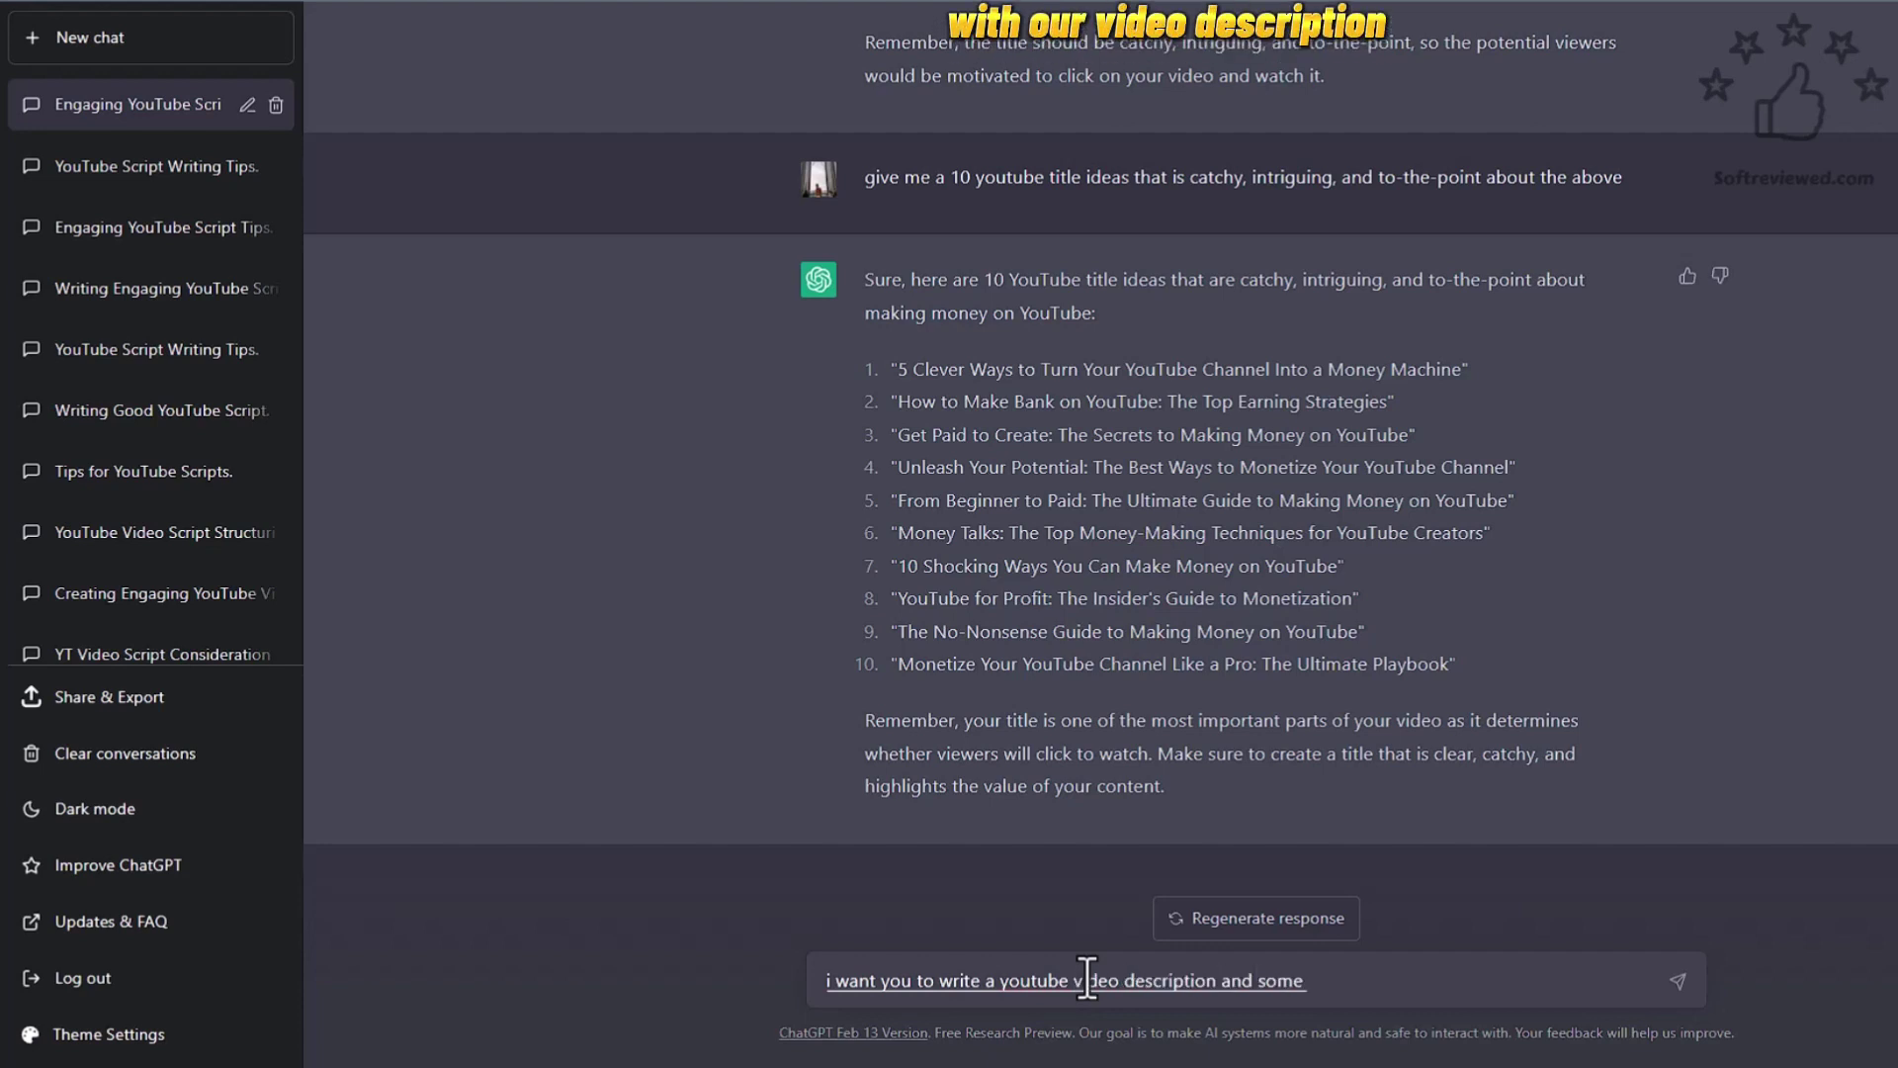
text(youtube tags separated by )
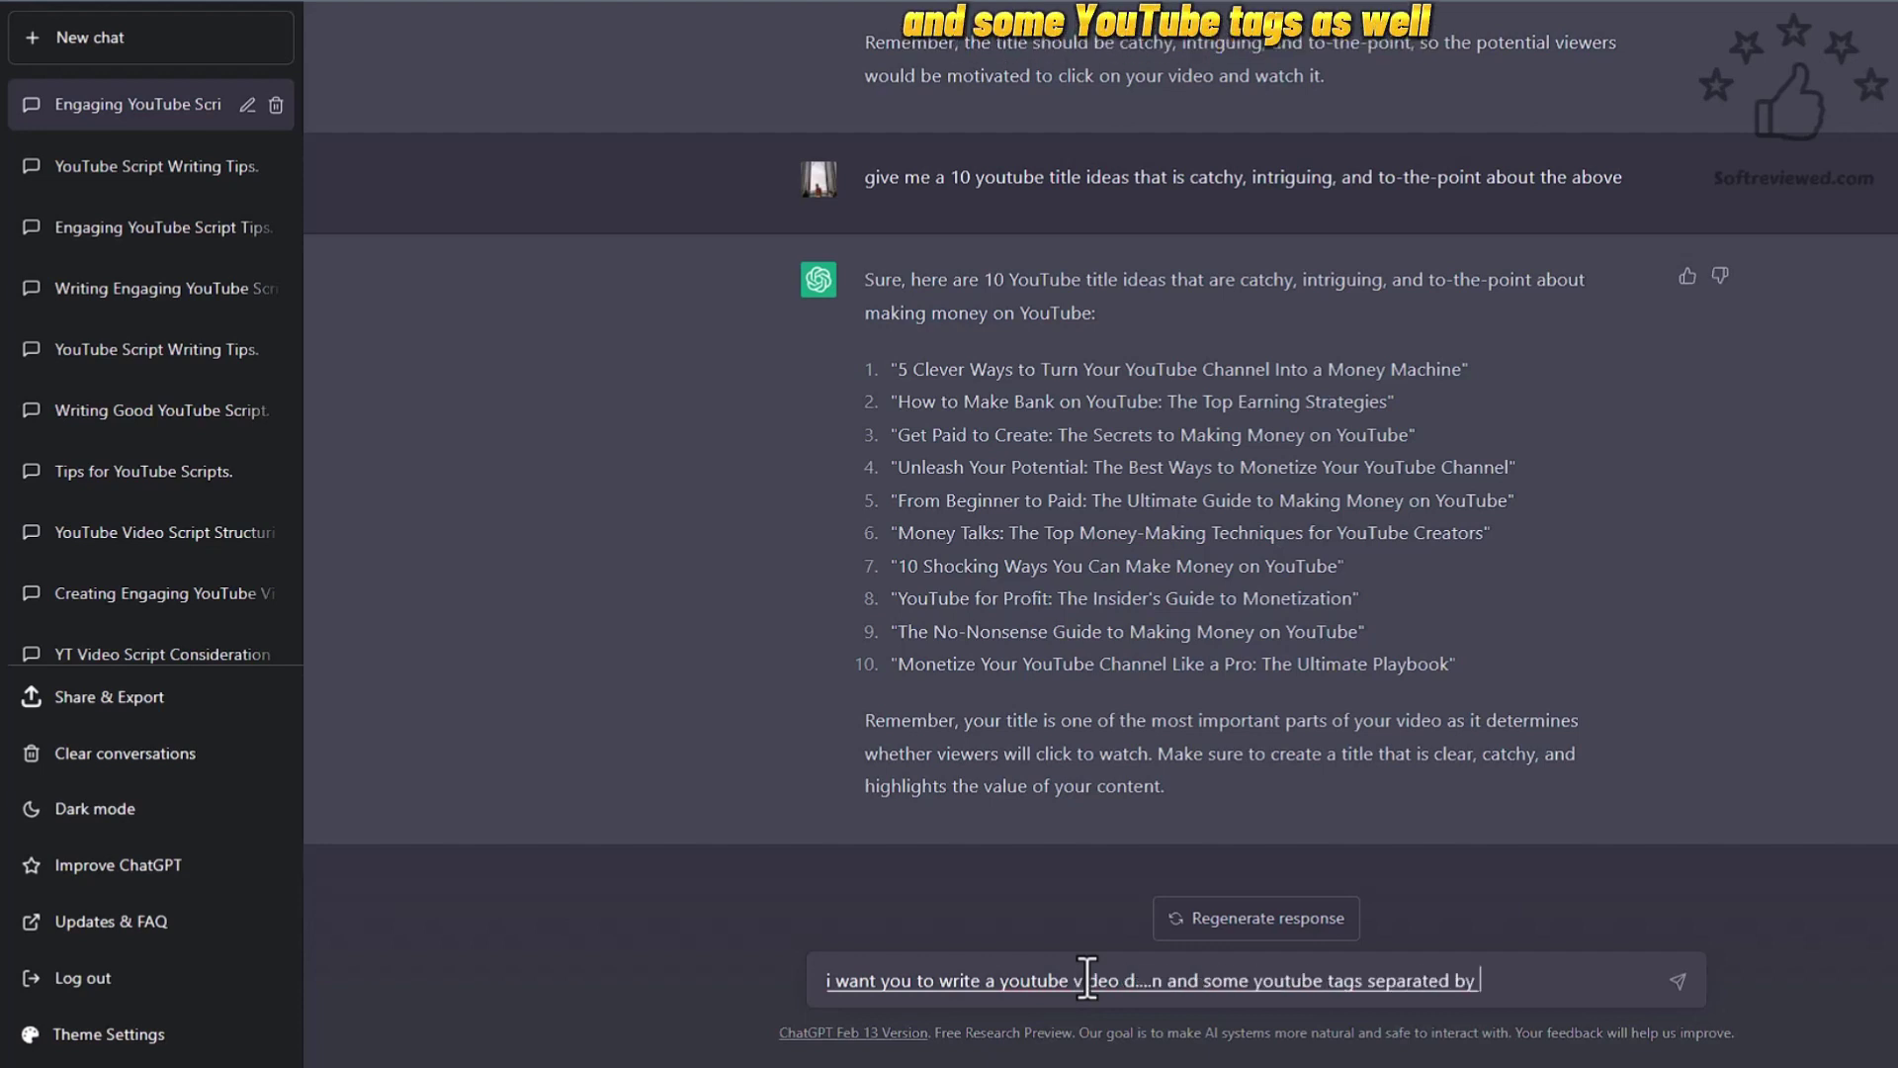
text(commas )
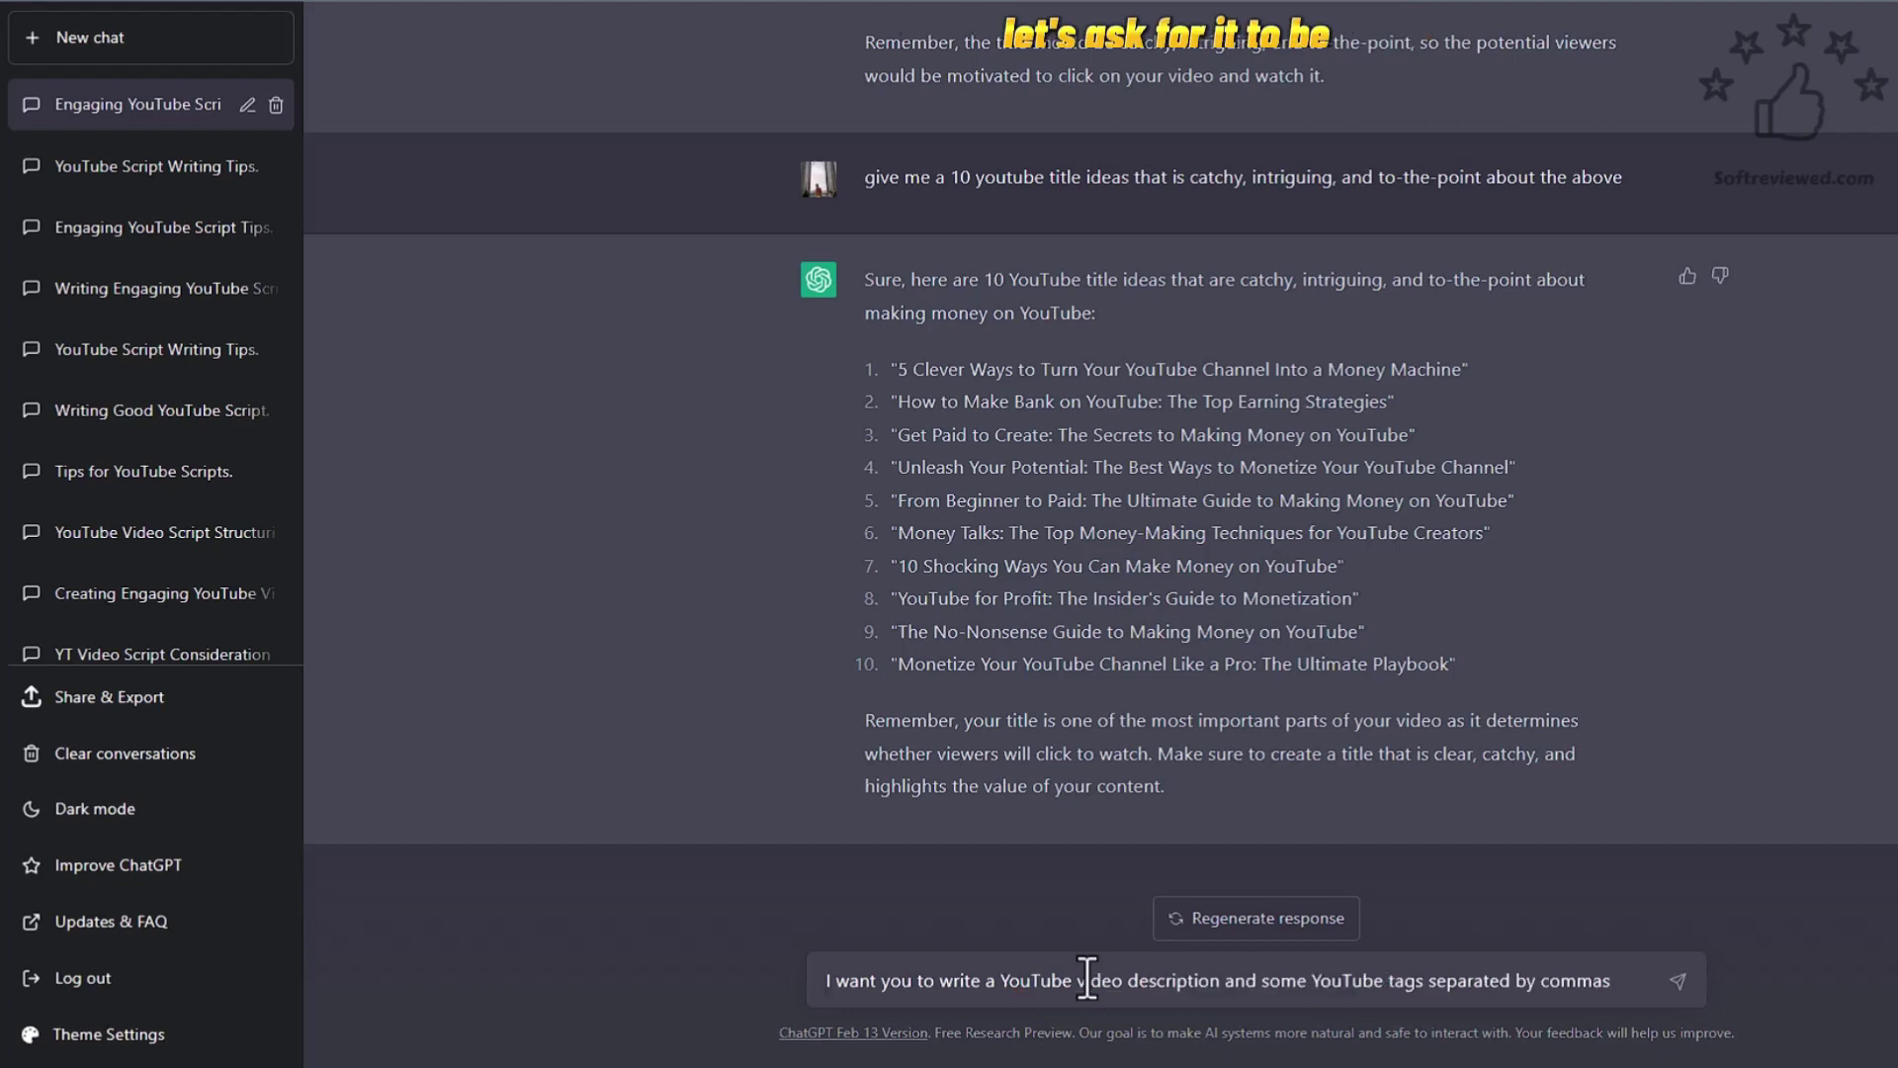
text(for the above topic)
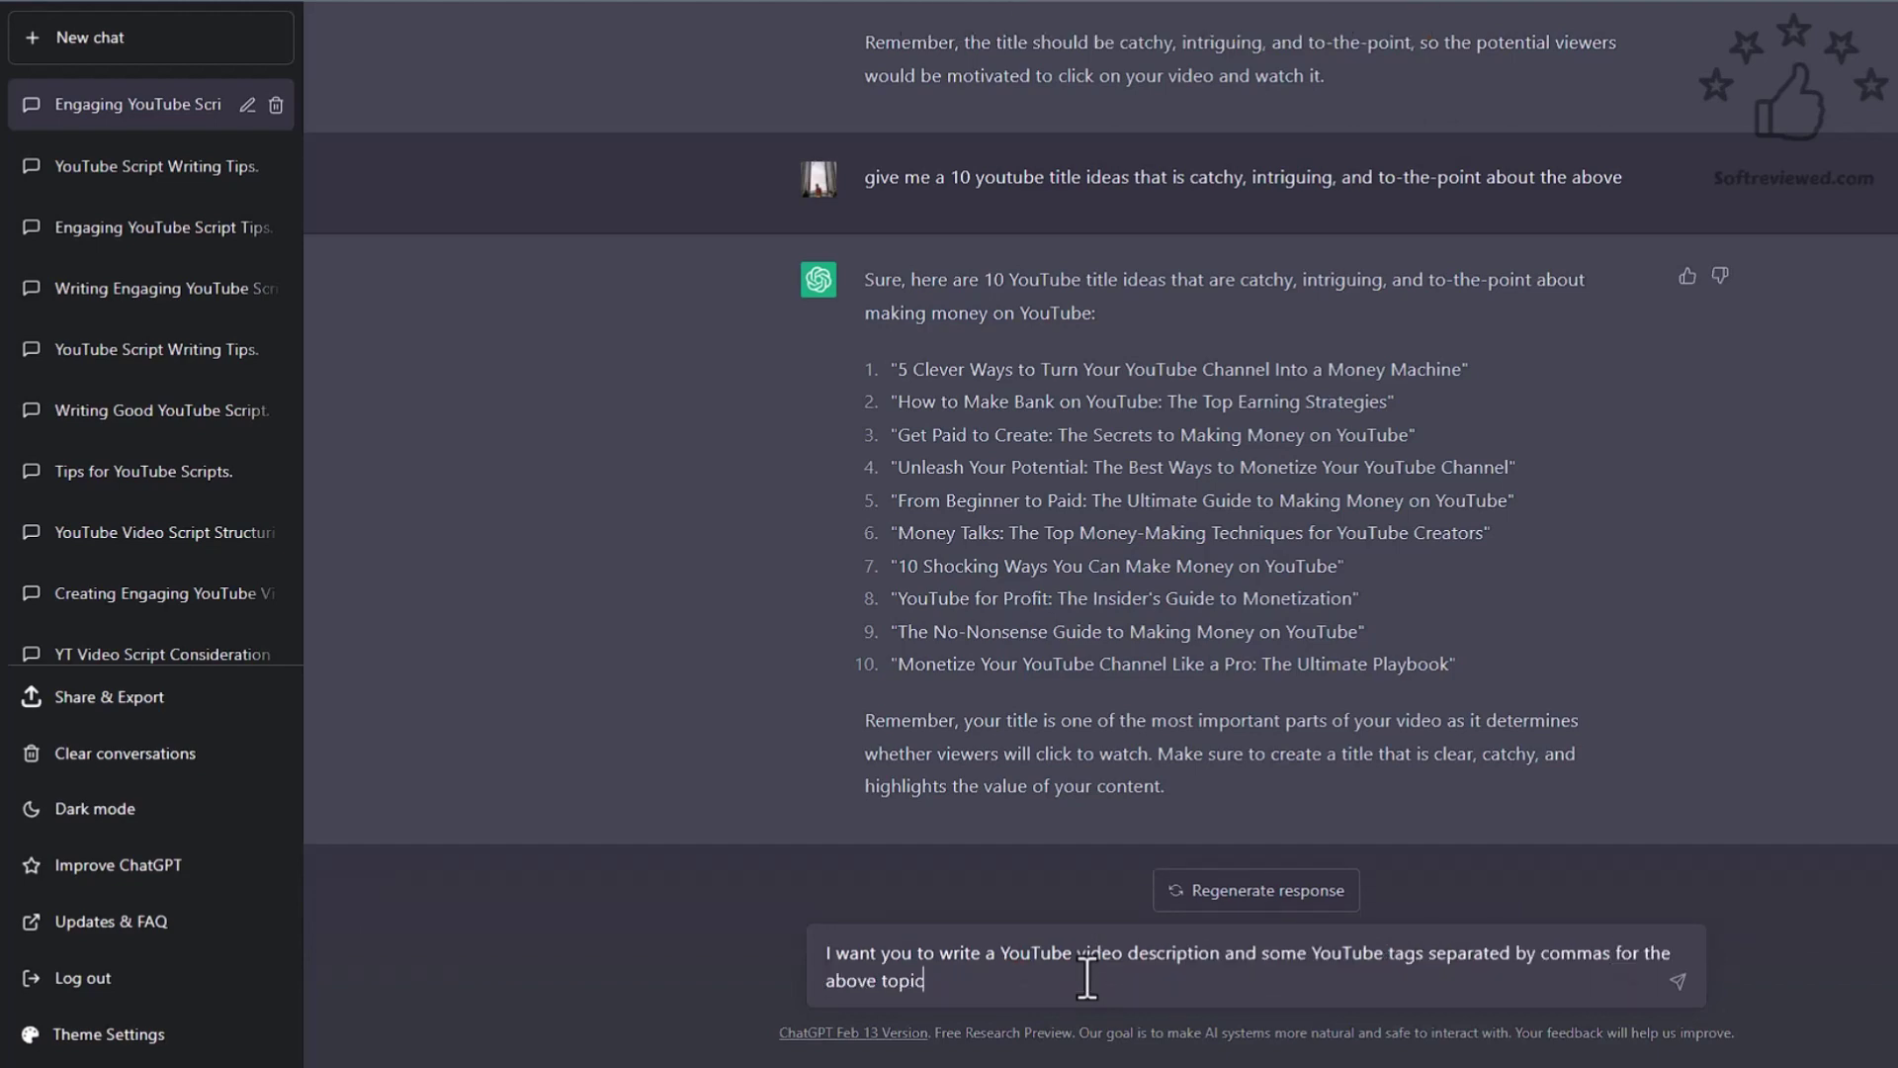
Step: Send the request for a YouTube video description and comma-separated tags
key(Return)
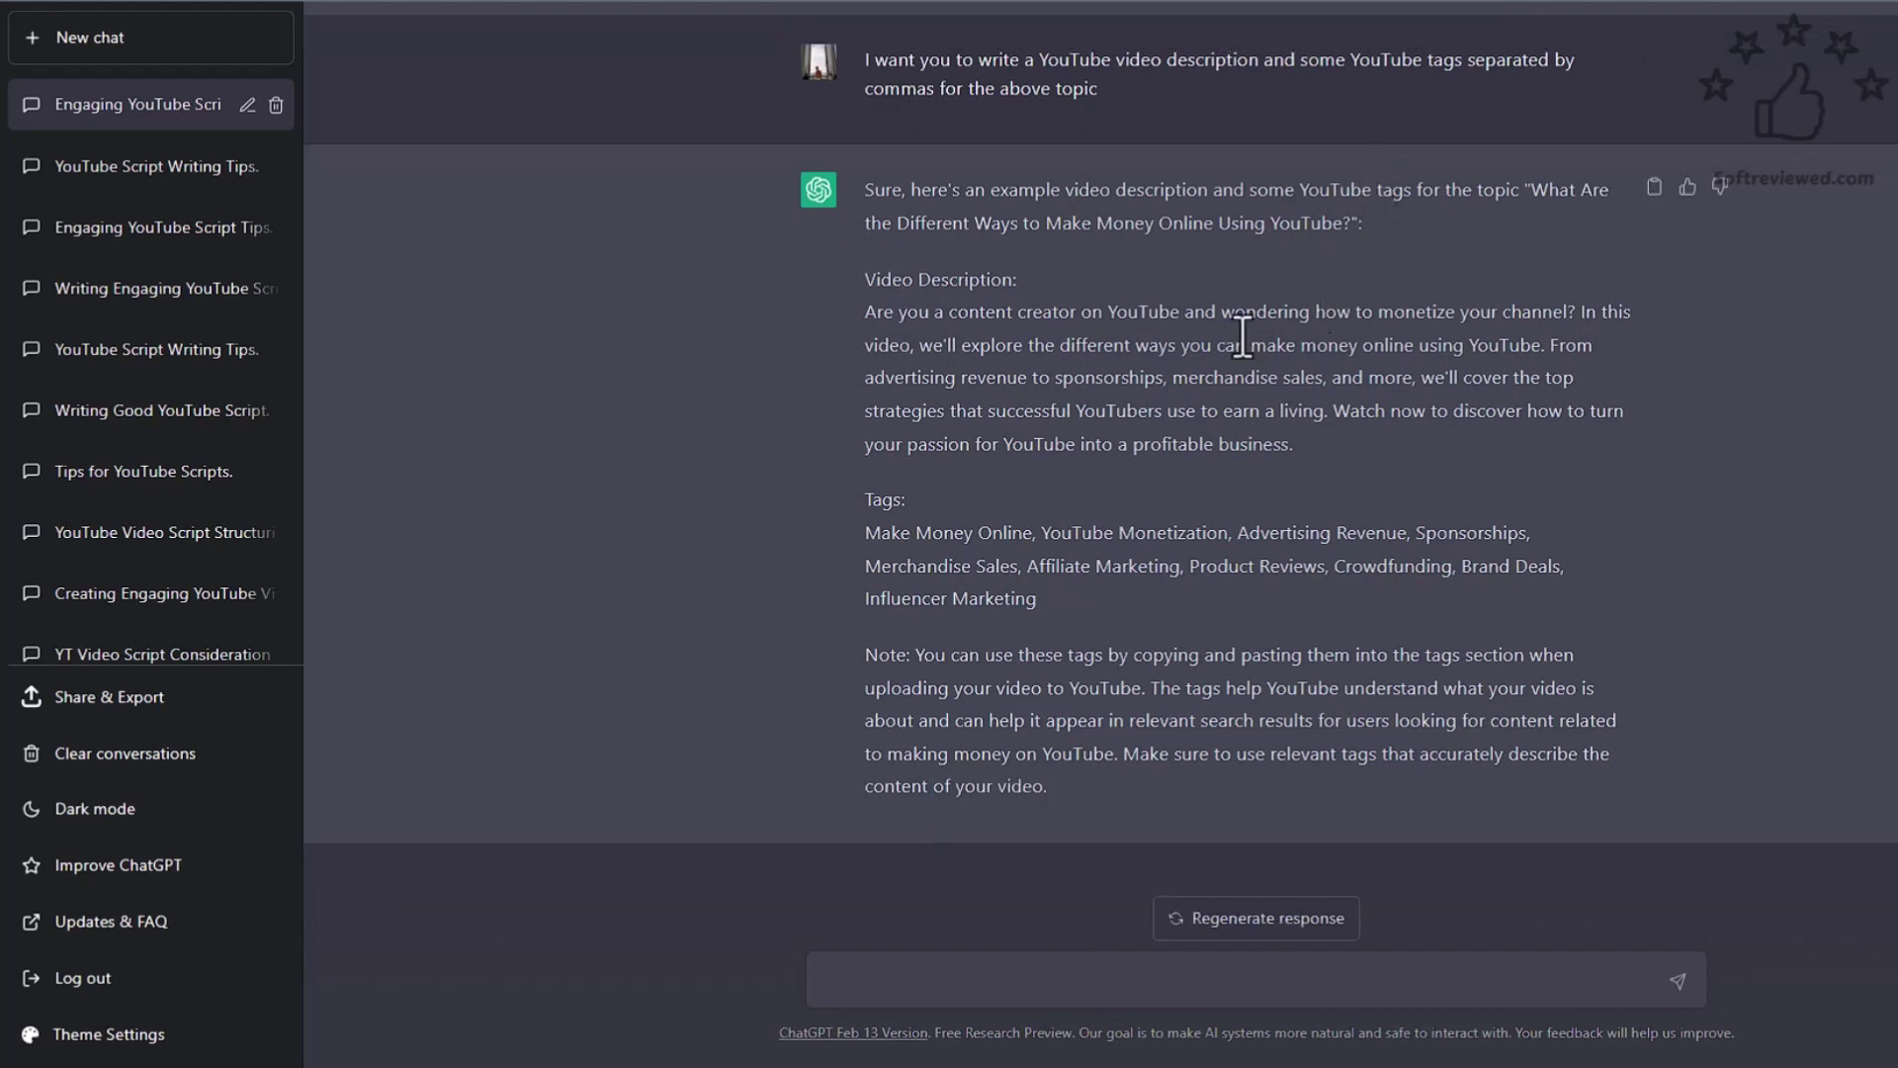
scroll(1240, 328, up, 1)
scroll(1271, 441, down, 1)
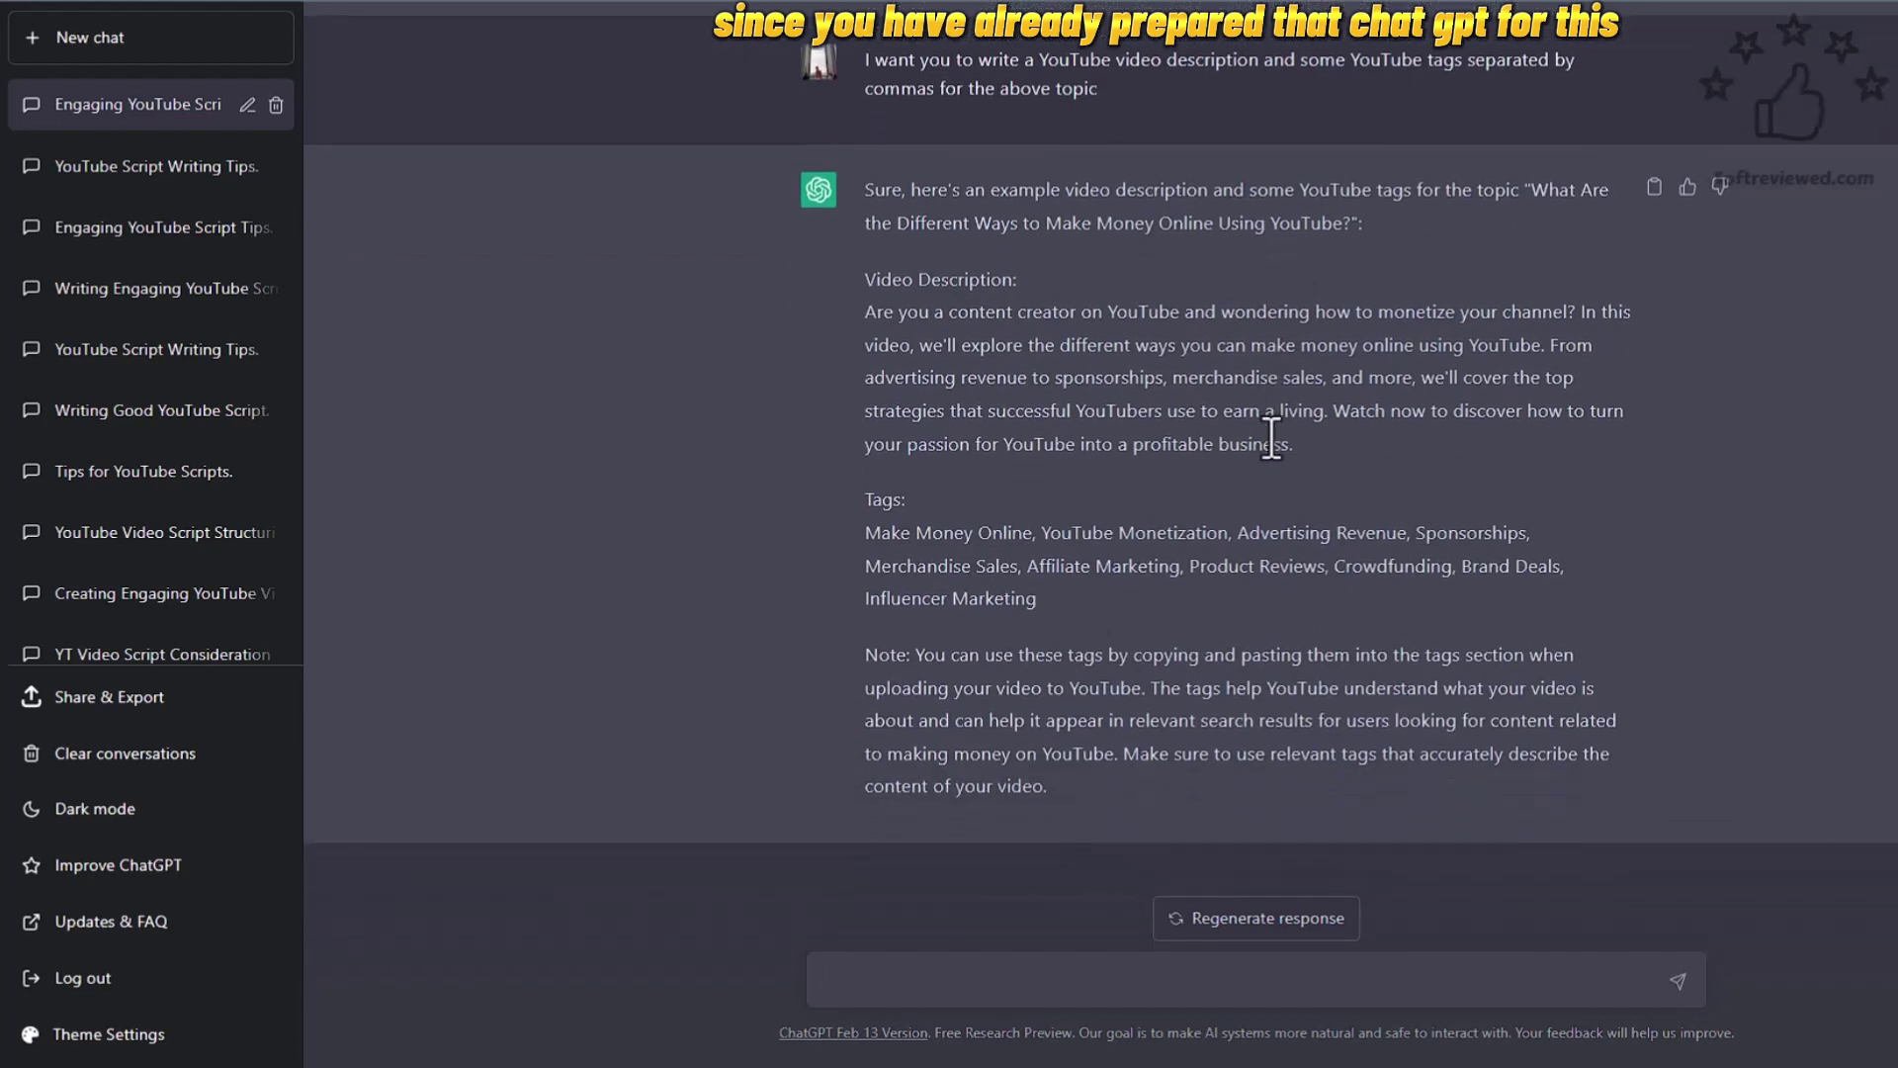
scroll(1263, 429, up, 1)
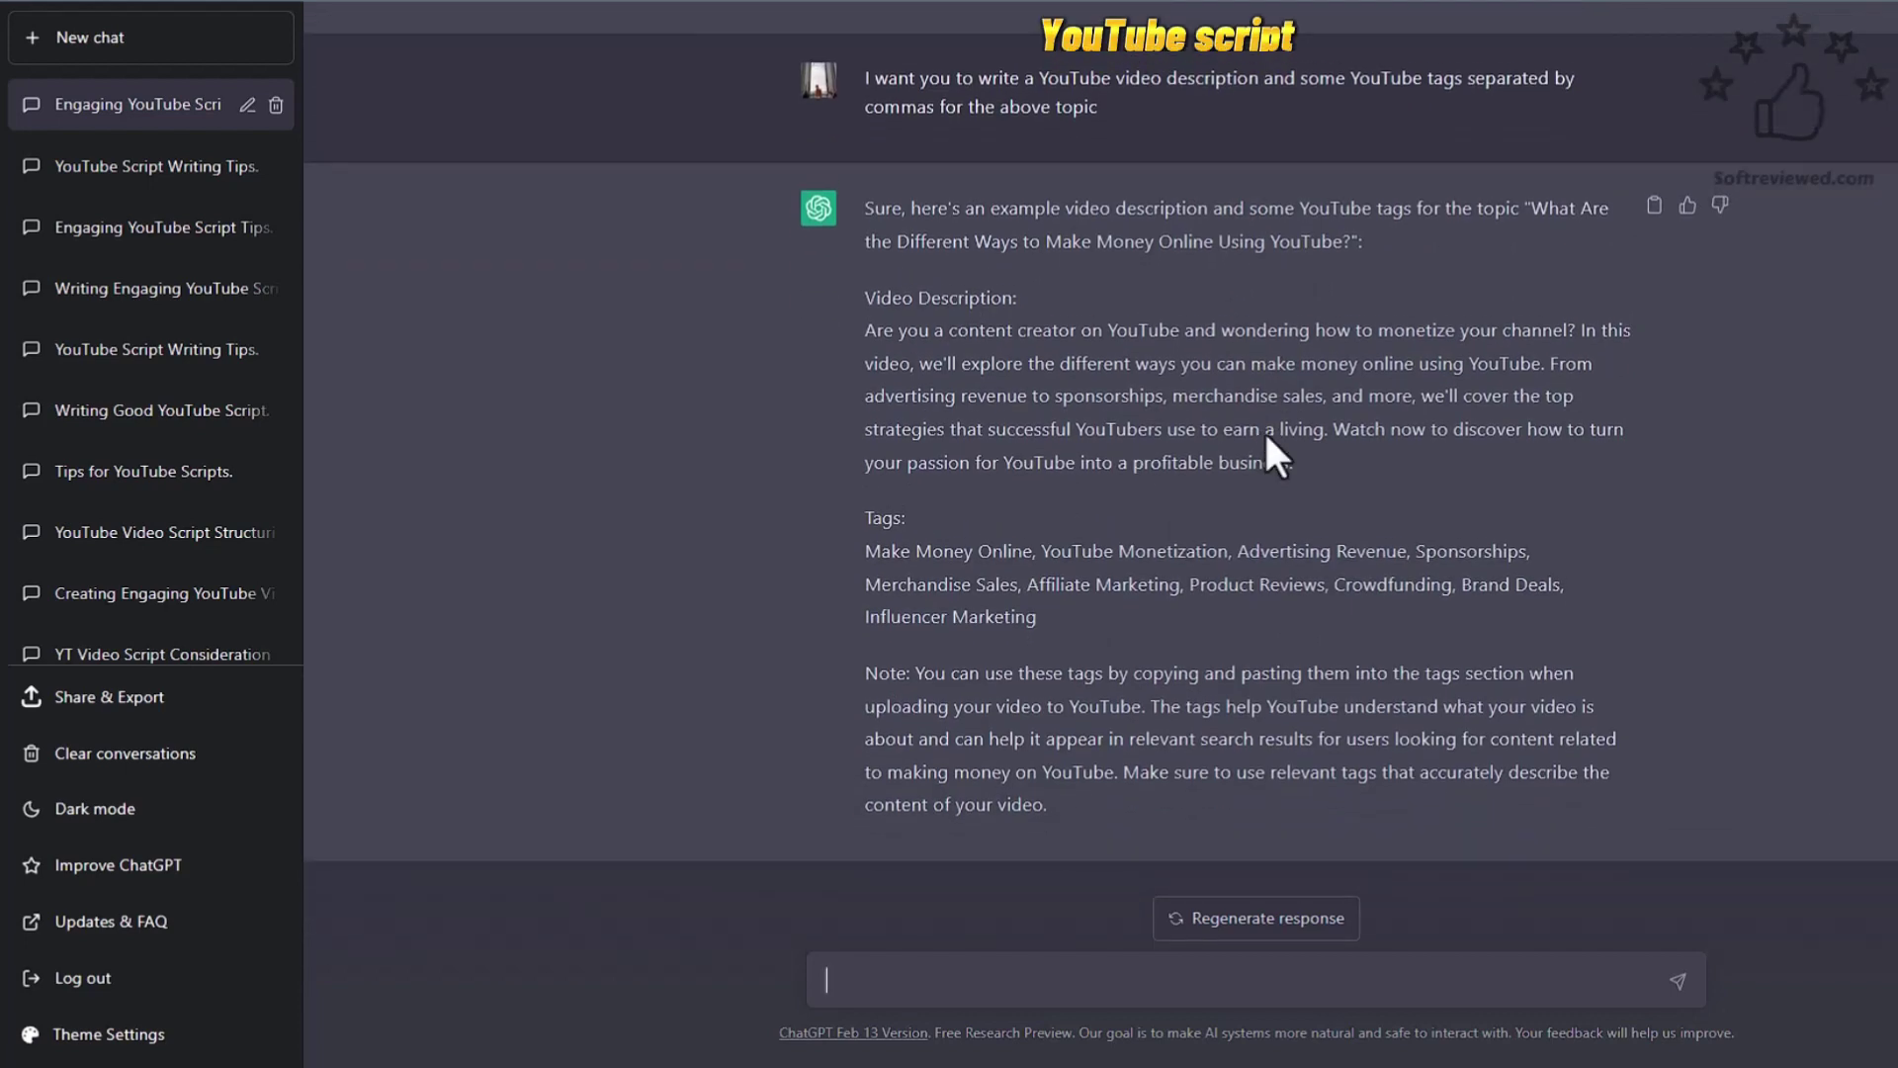
scroll(1265, 429, up, 4)
scroll(1263, 429, up, 1)
scroll(1264, 428, up, 4)
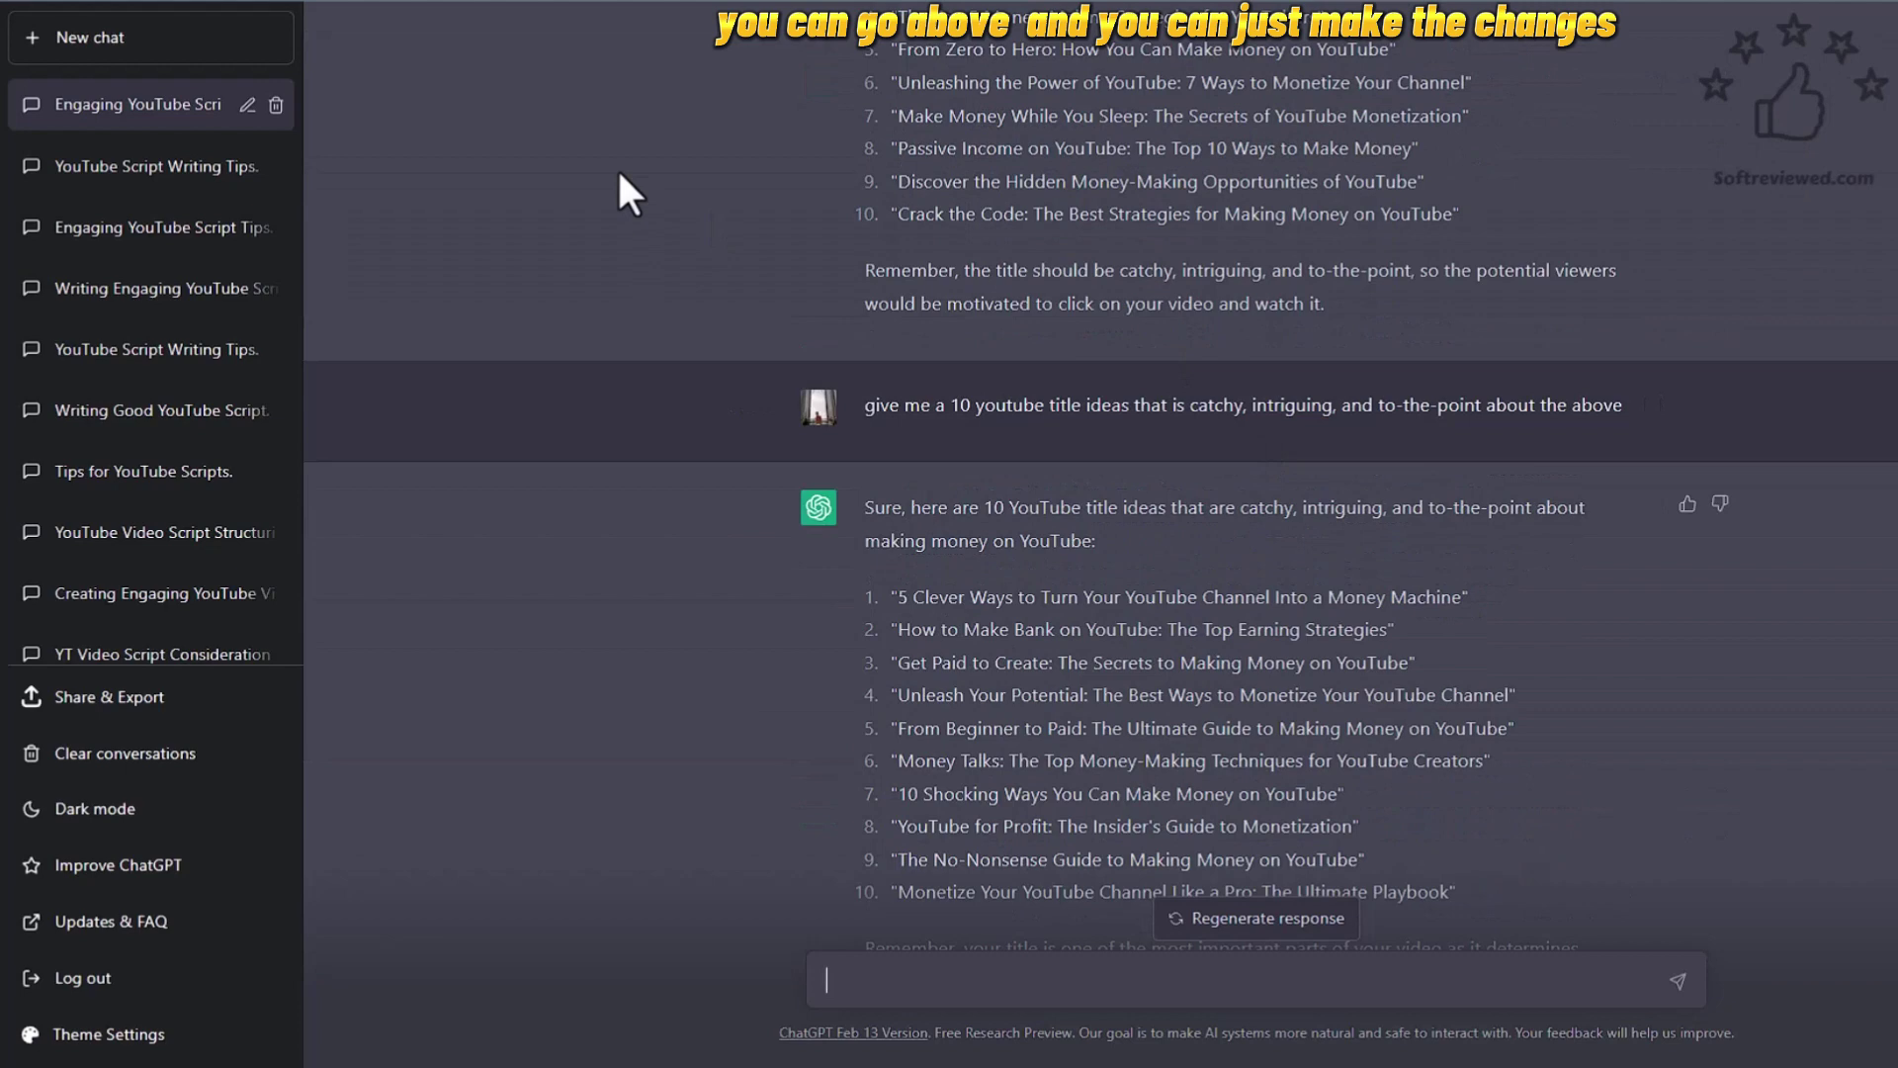
Step: Rename the current chat in the sidebar to 'youtube video script'
click(247, 106)
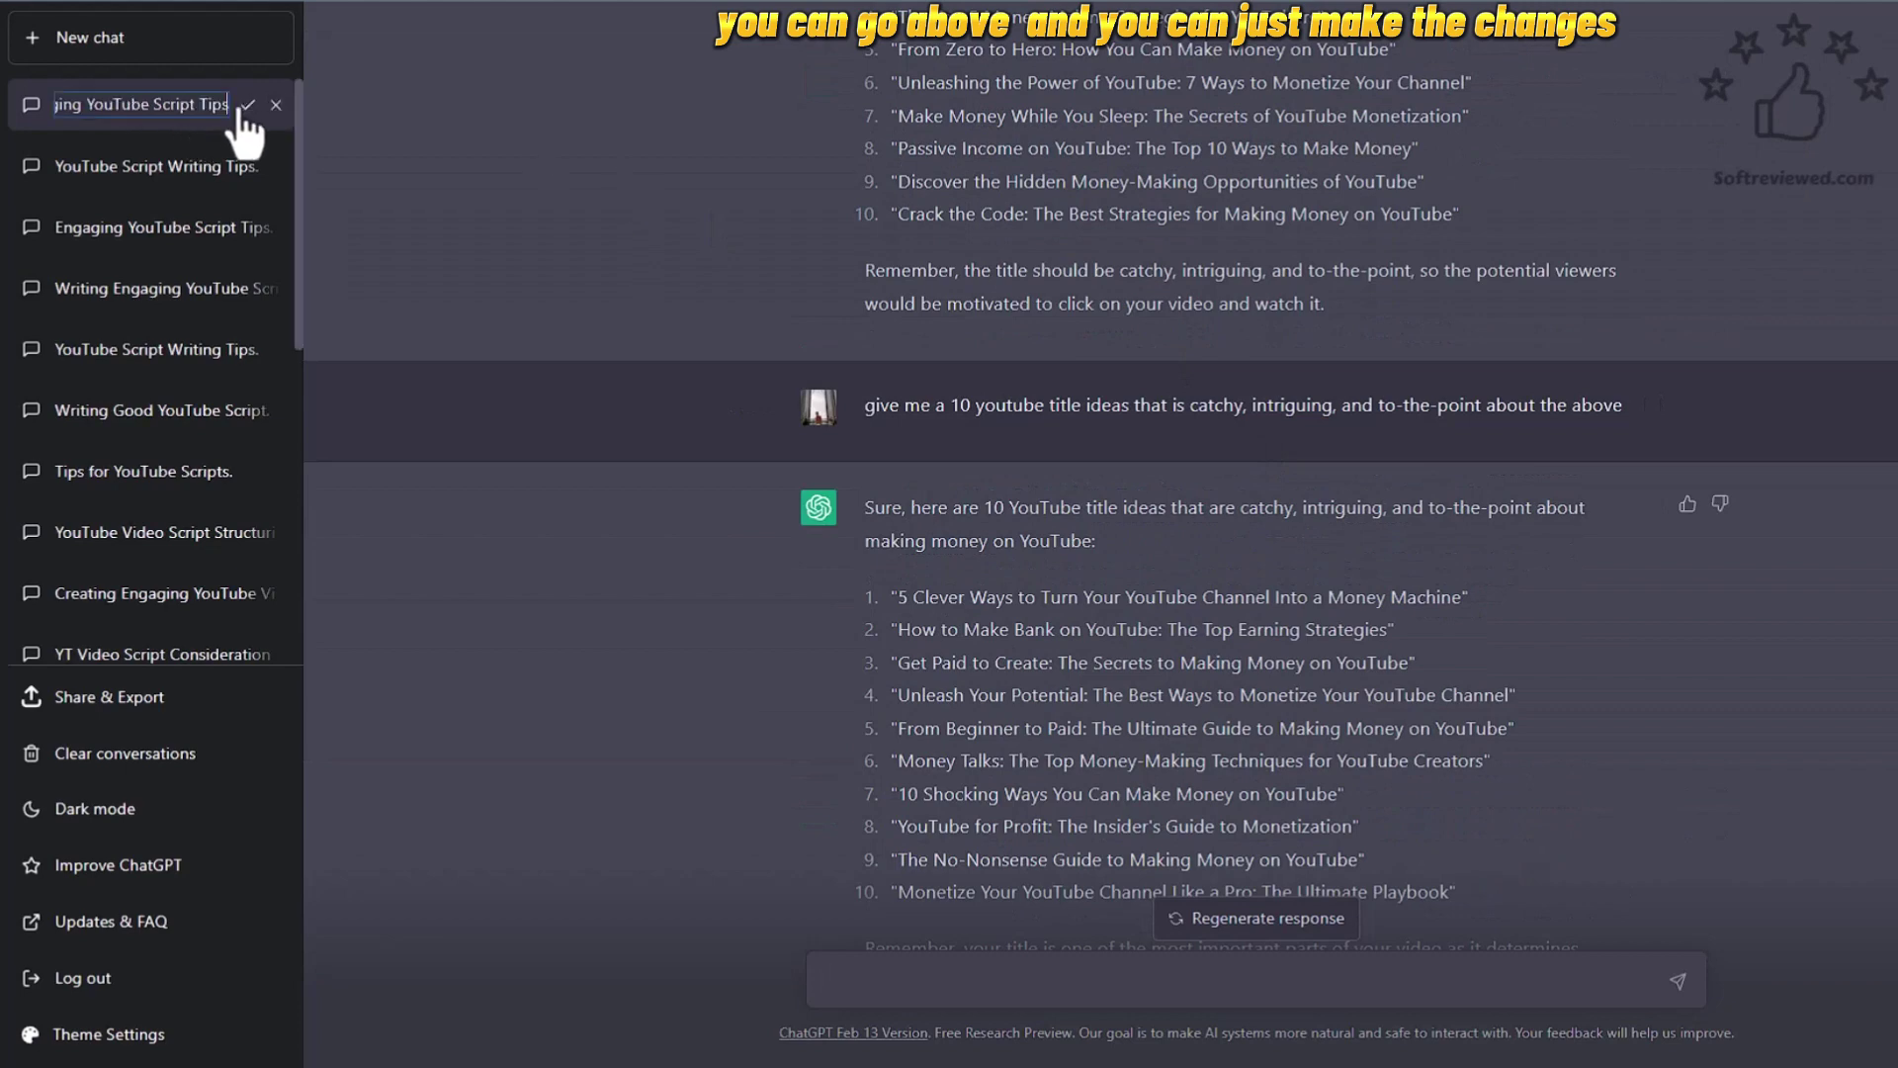
key(ctrl+a)
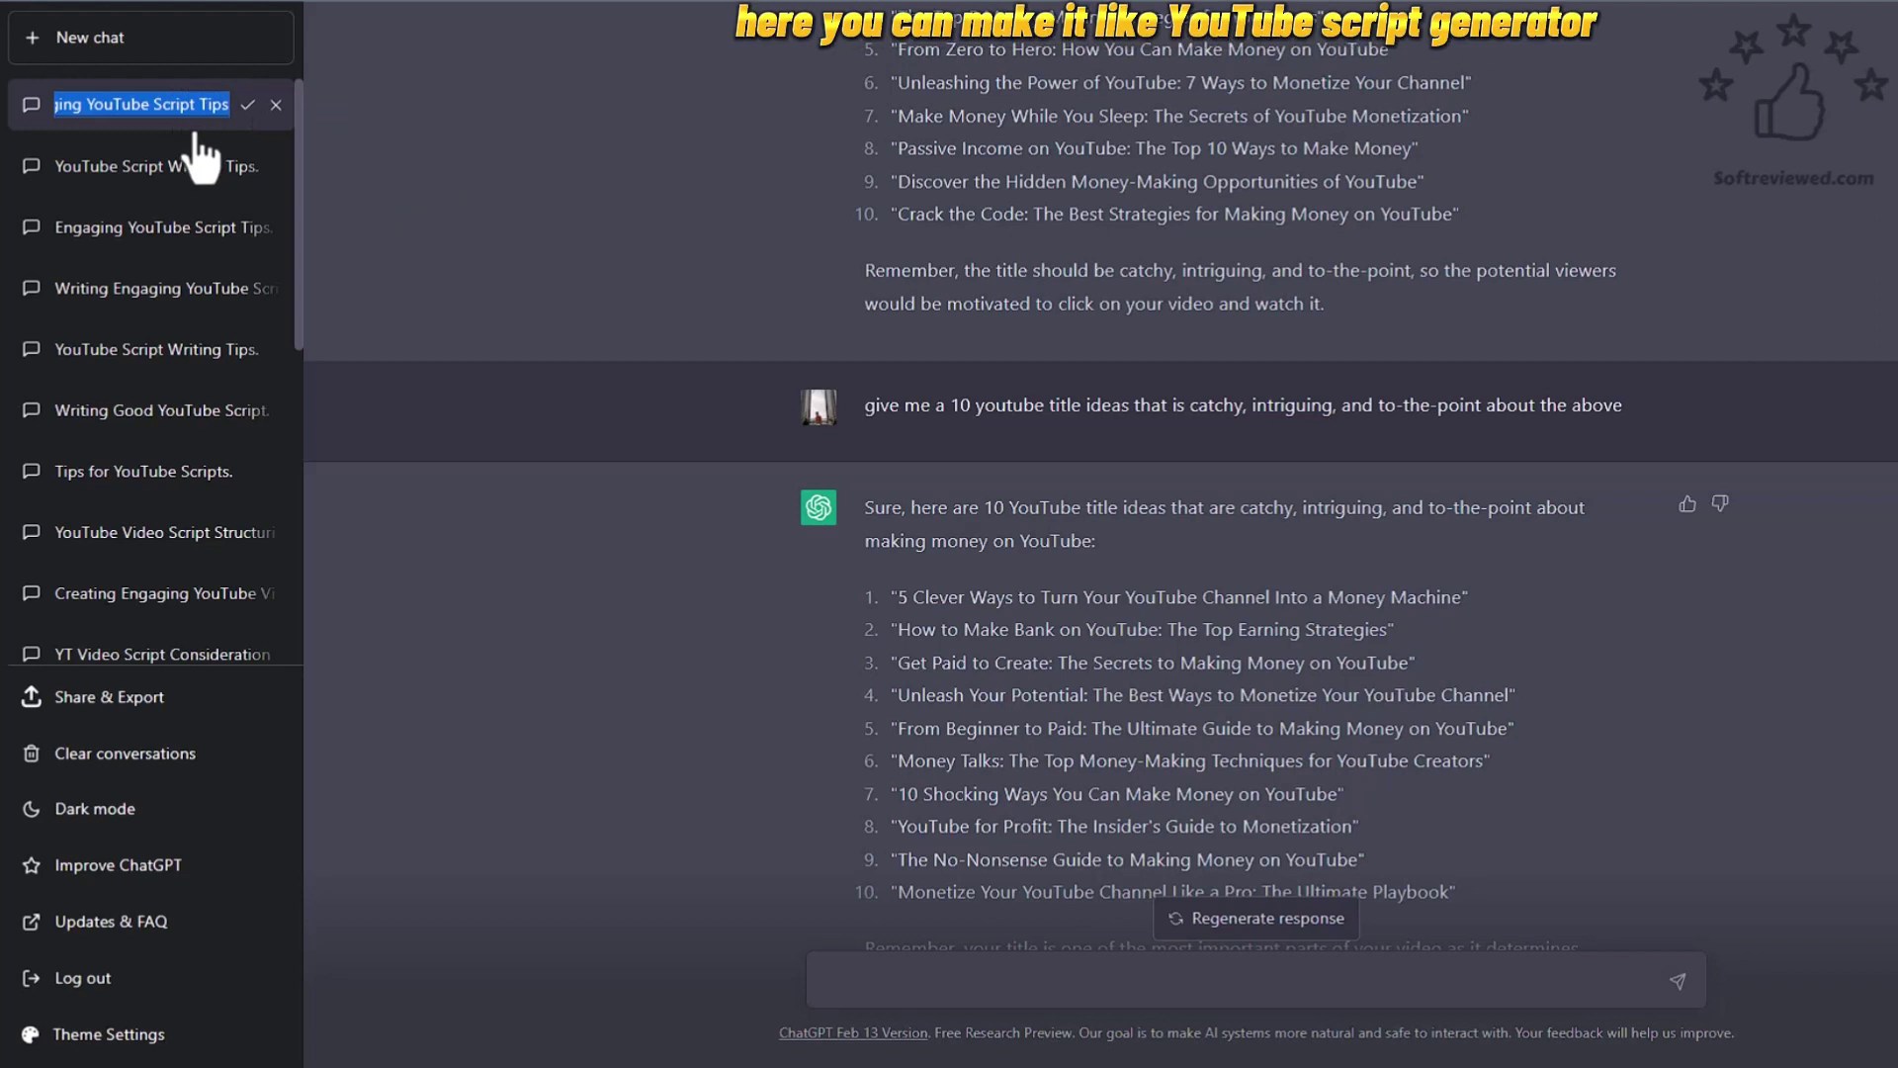
text(you)
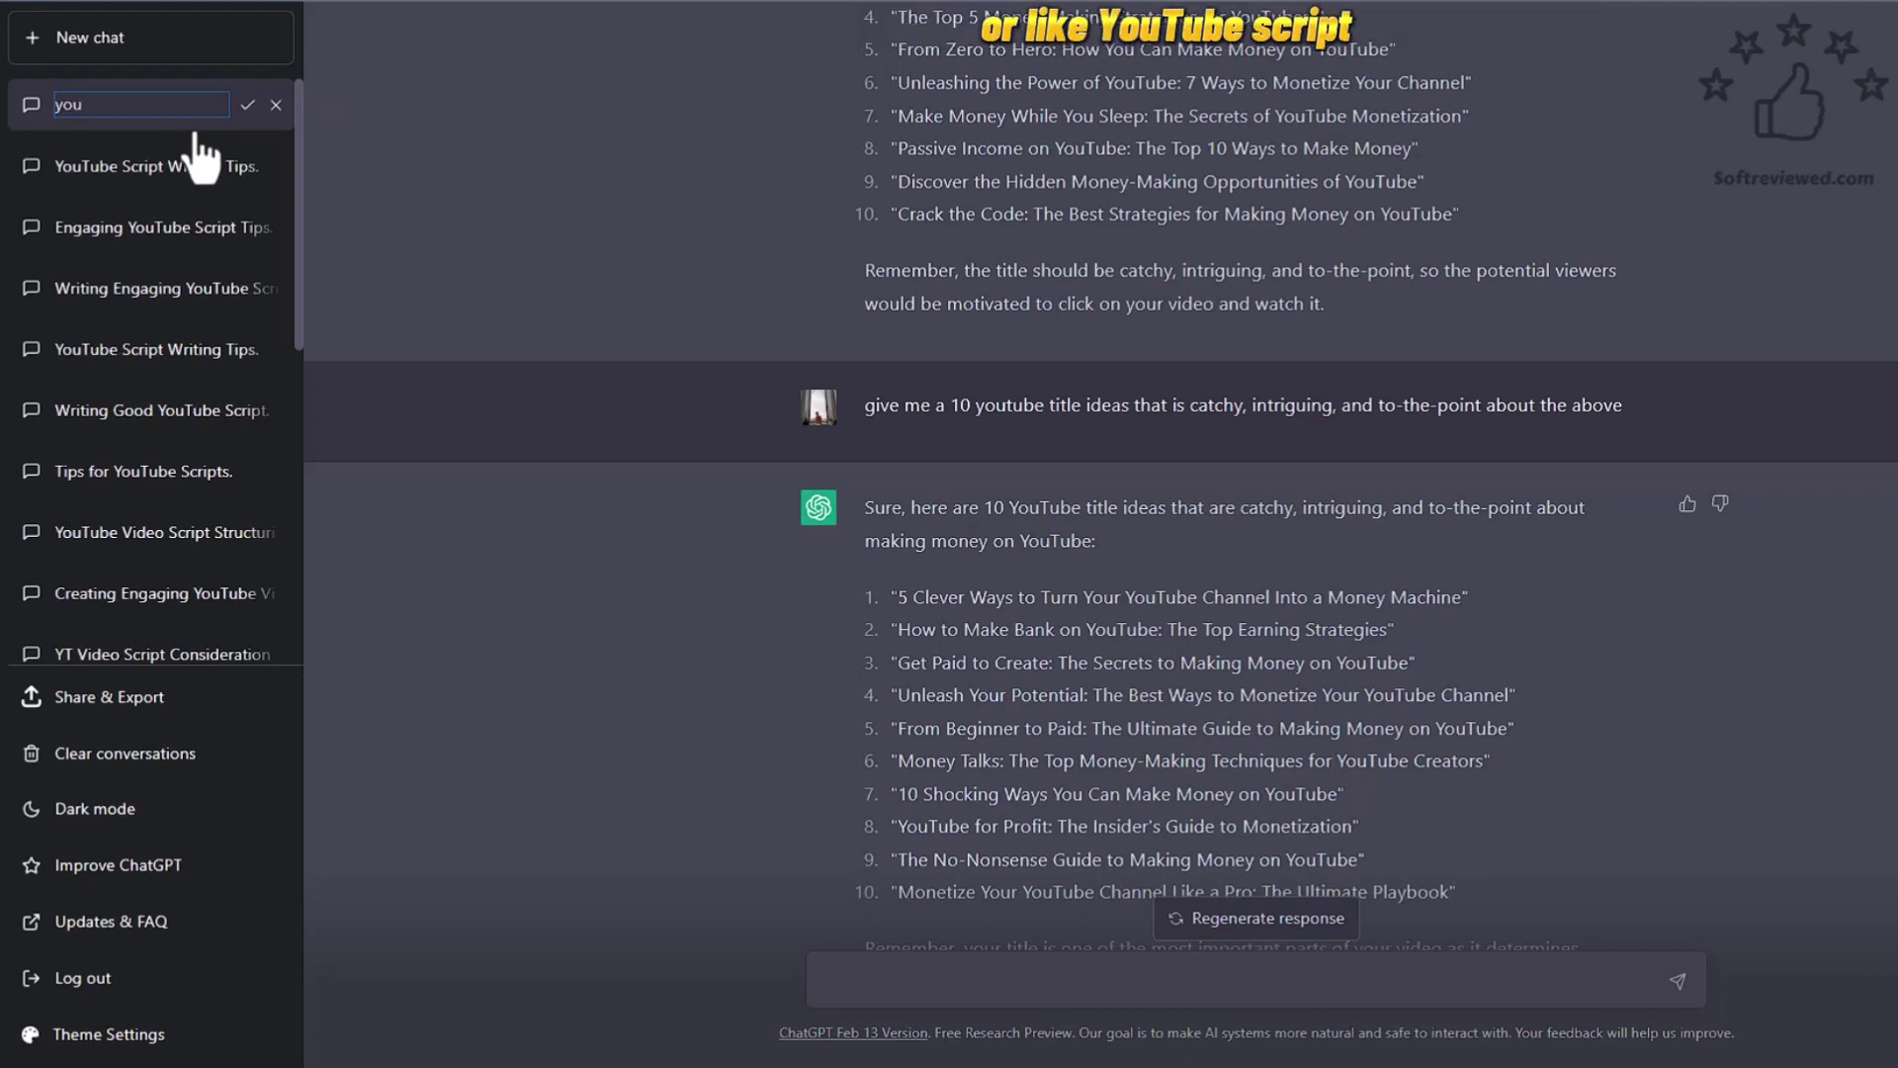
text(tube )
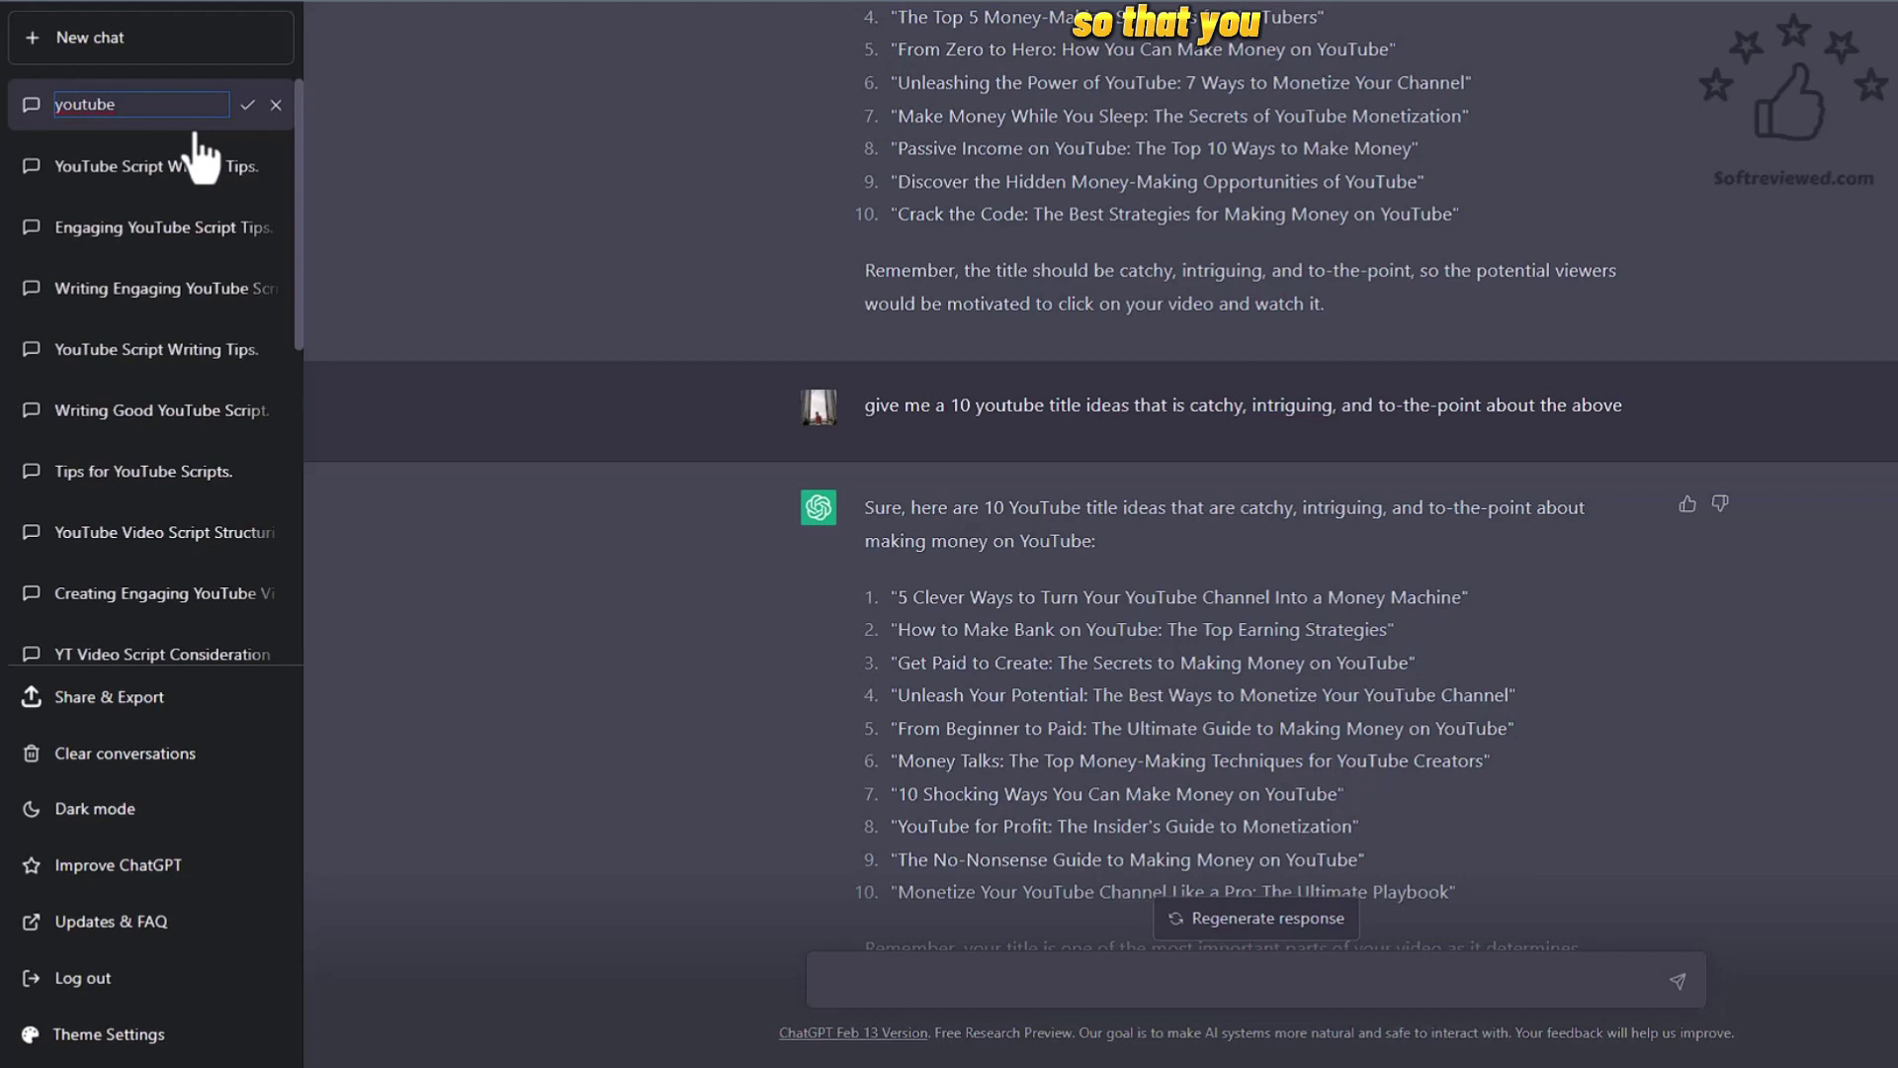
text(video sc)
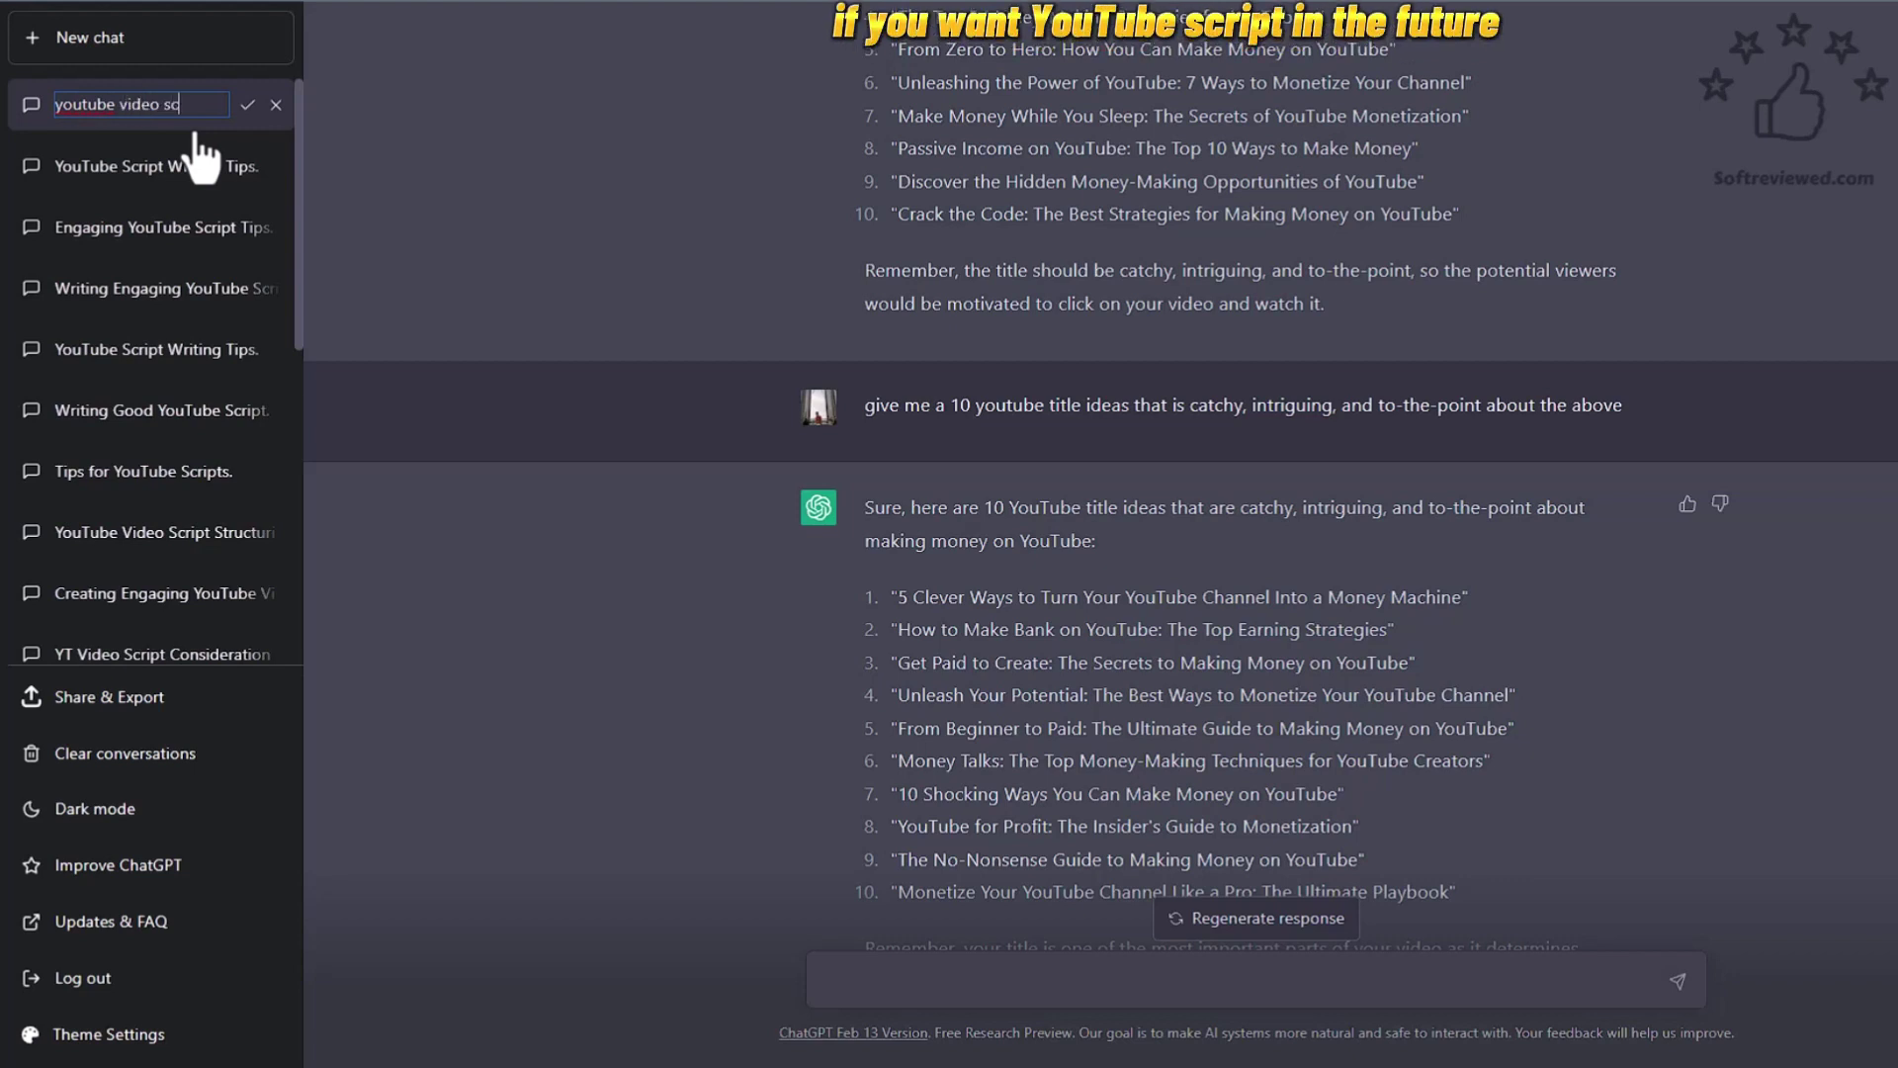
text(ript)
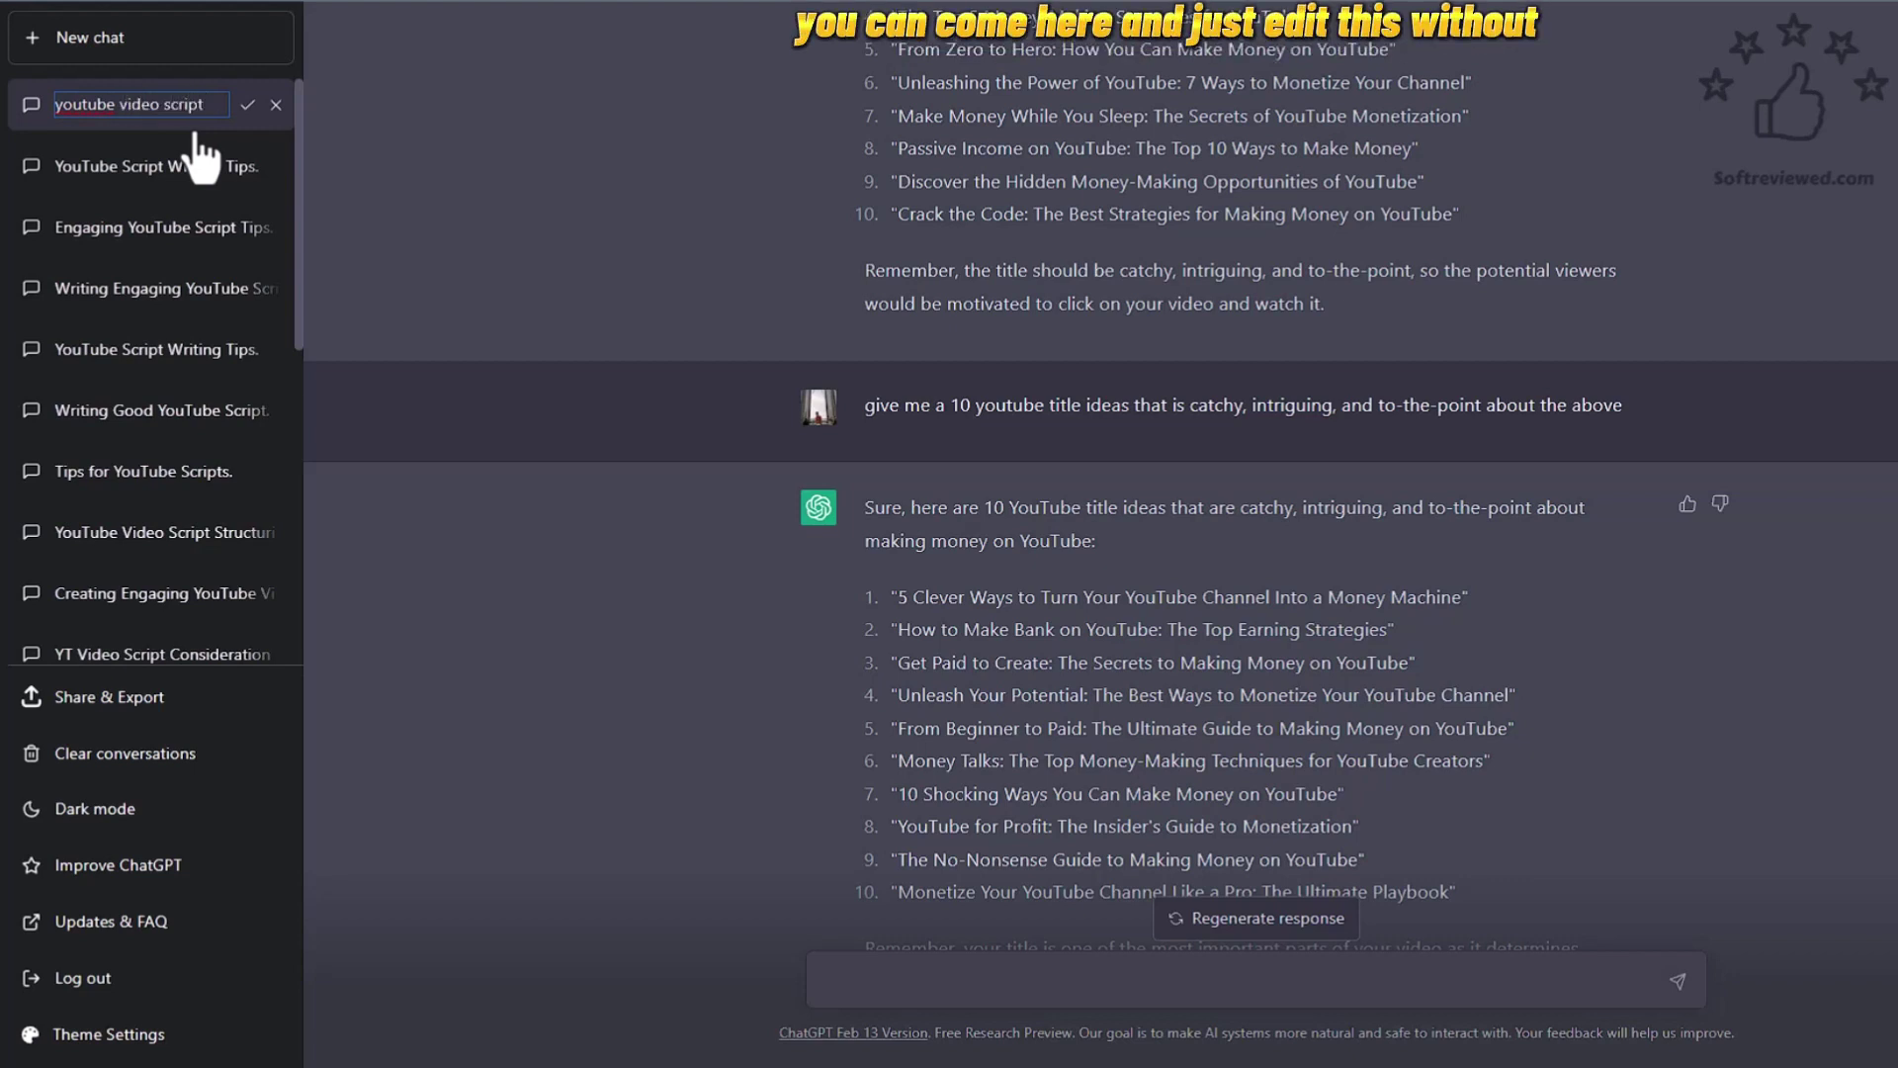
click(249, 106)
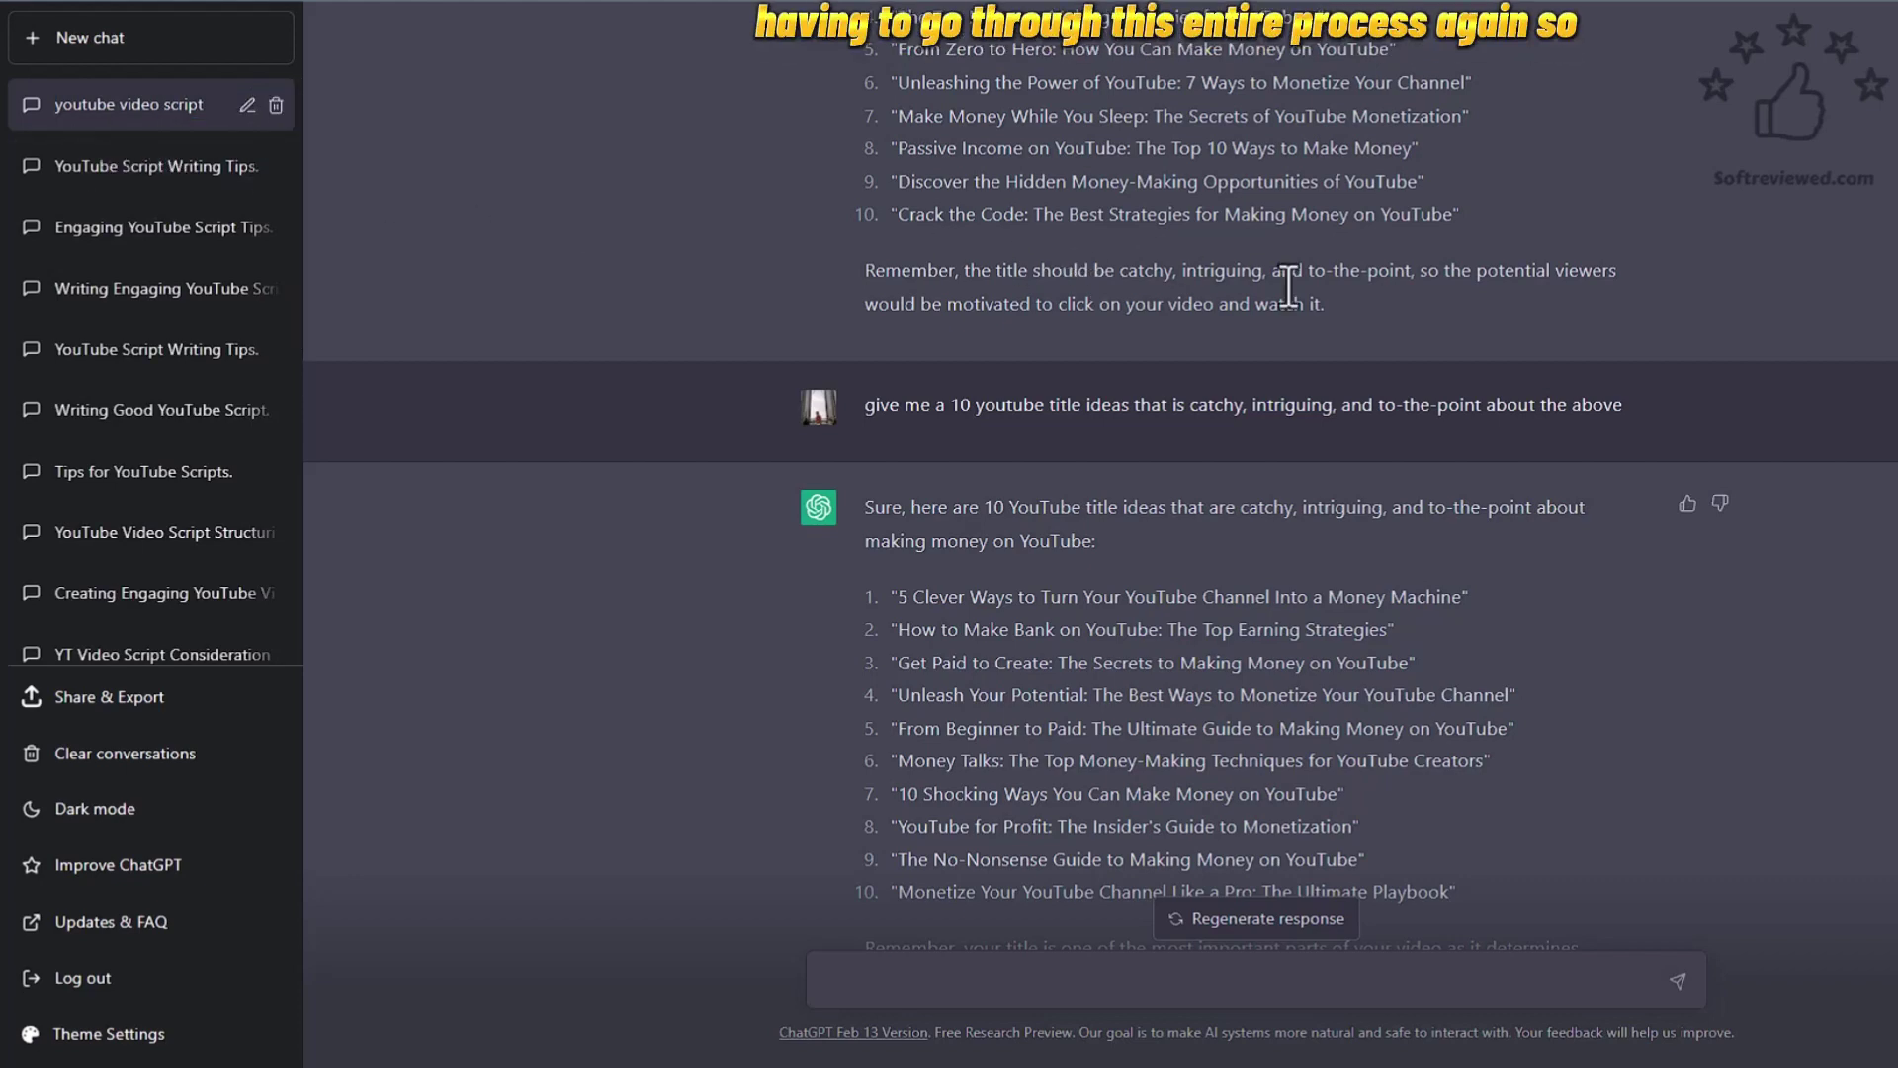
scroll(1397, 280, up, 3)
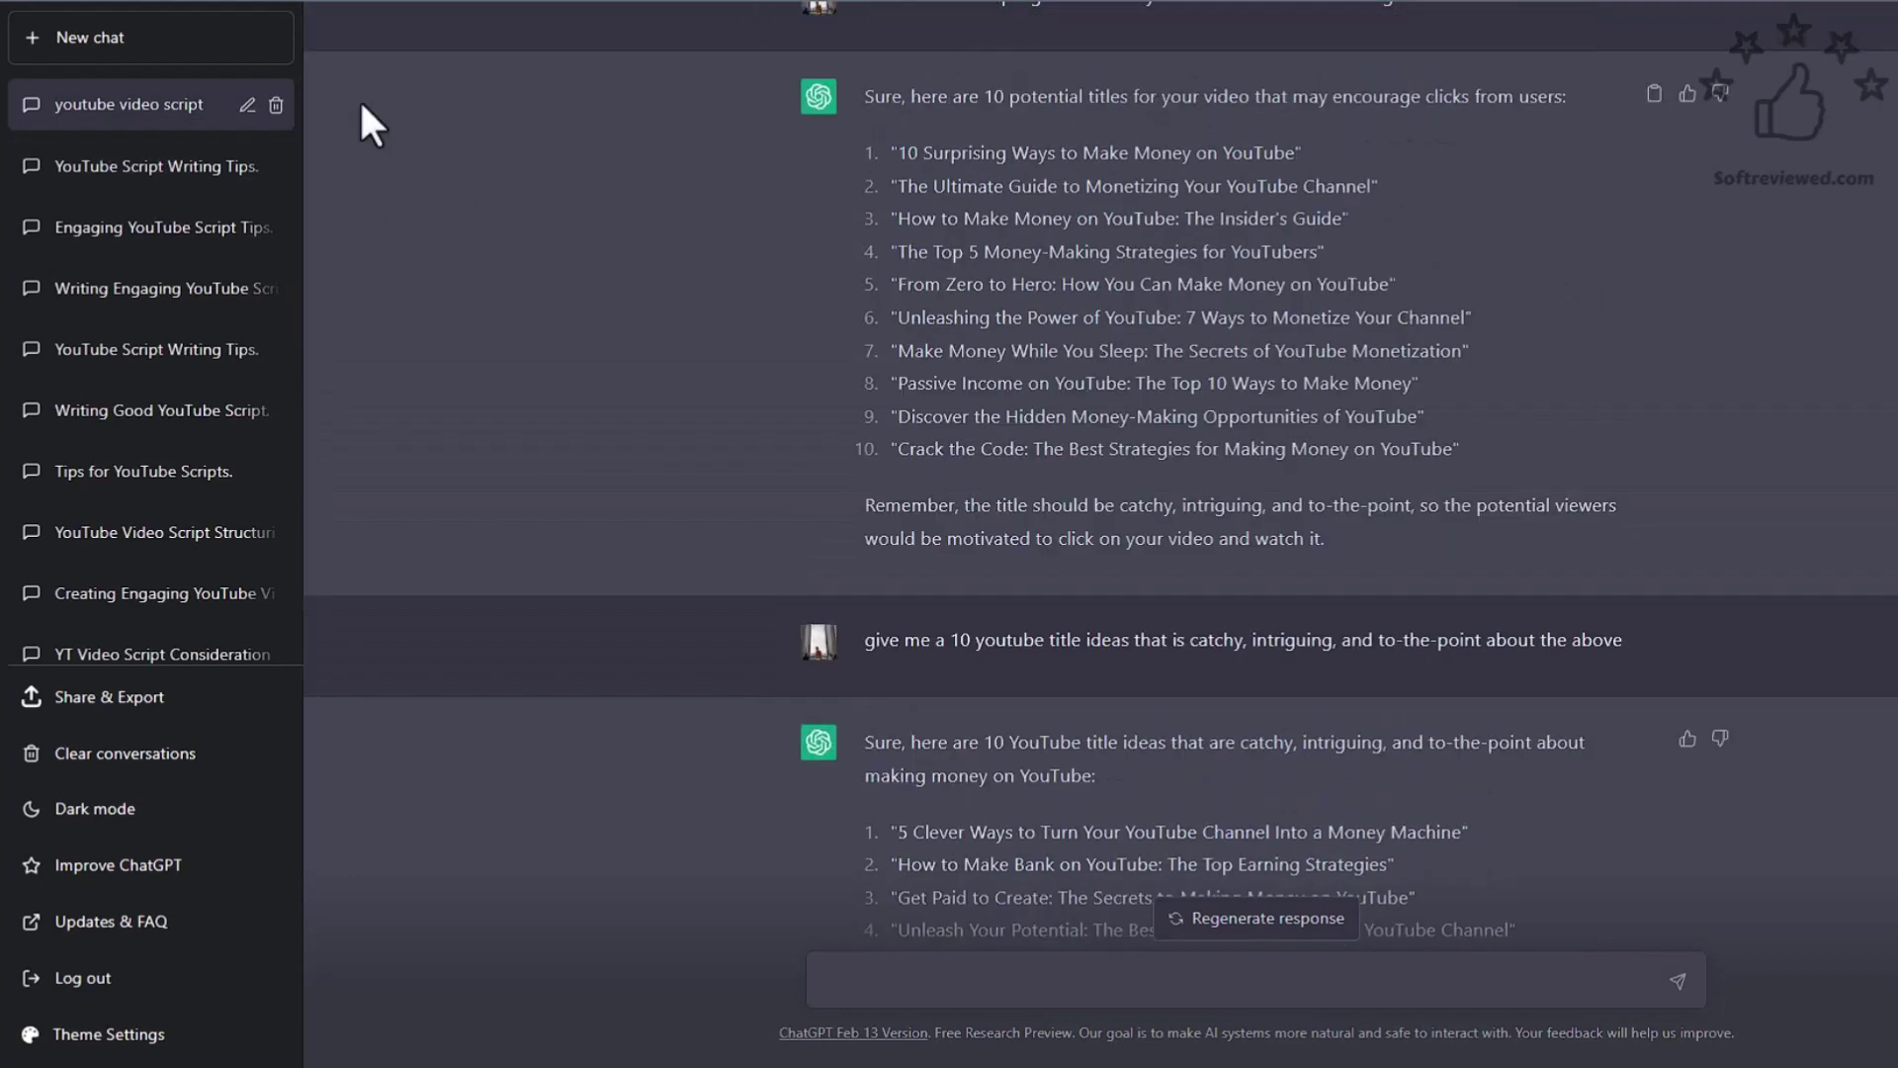
Step: Edit the earlier title-ideas request, selecting 'about the above' for replacement
click(1686, 171)
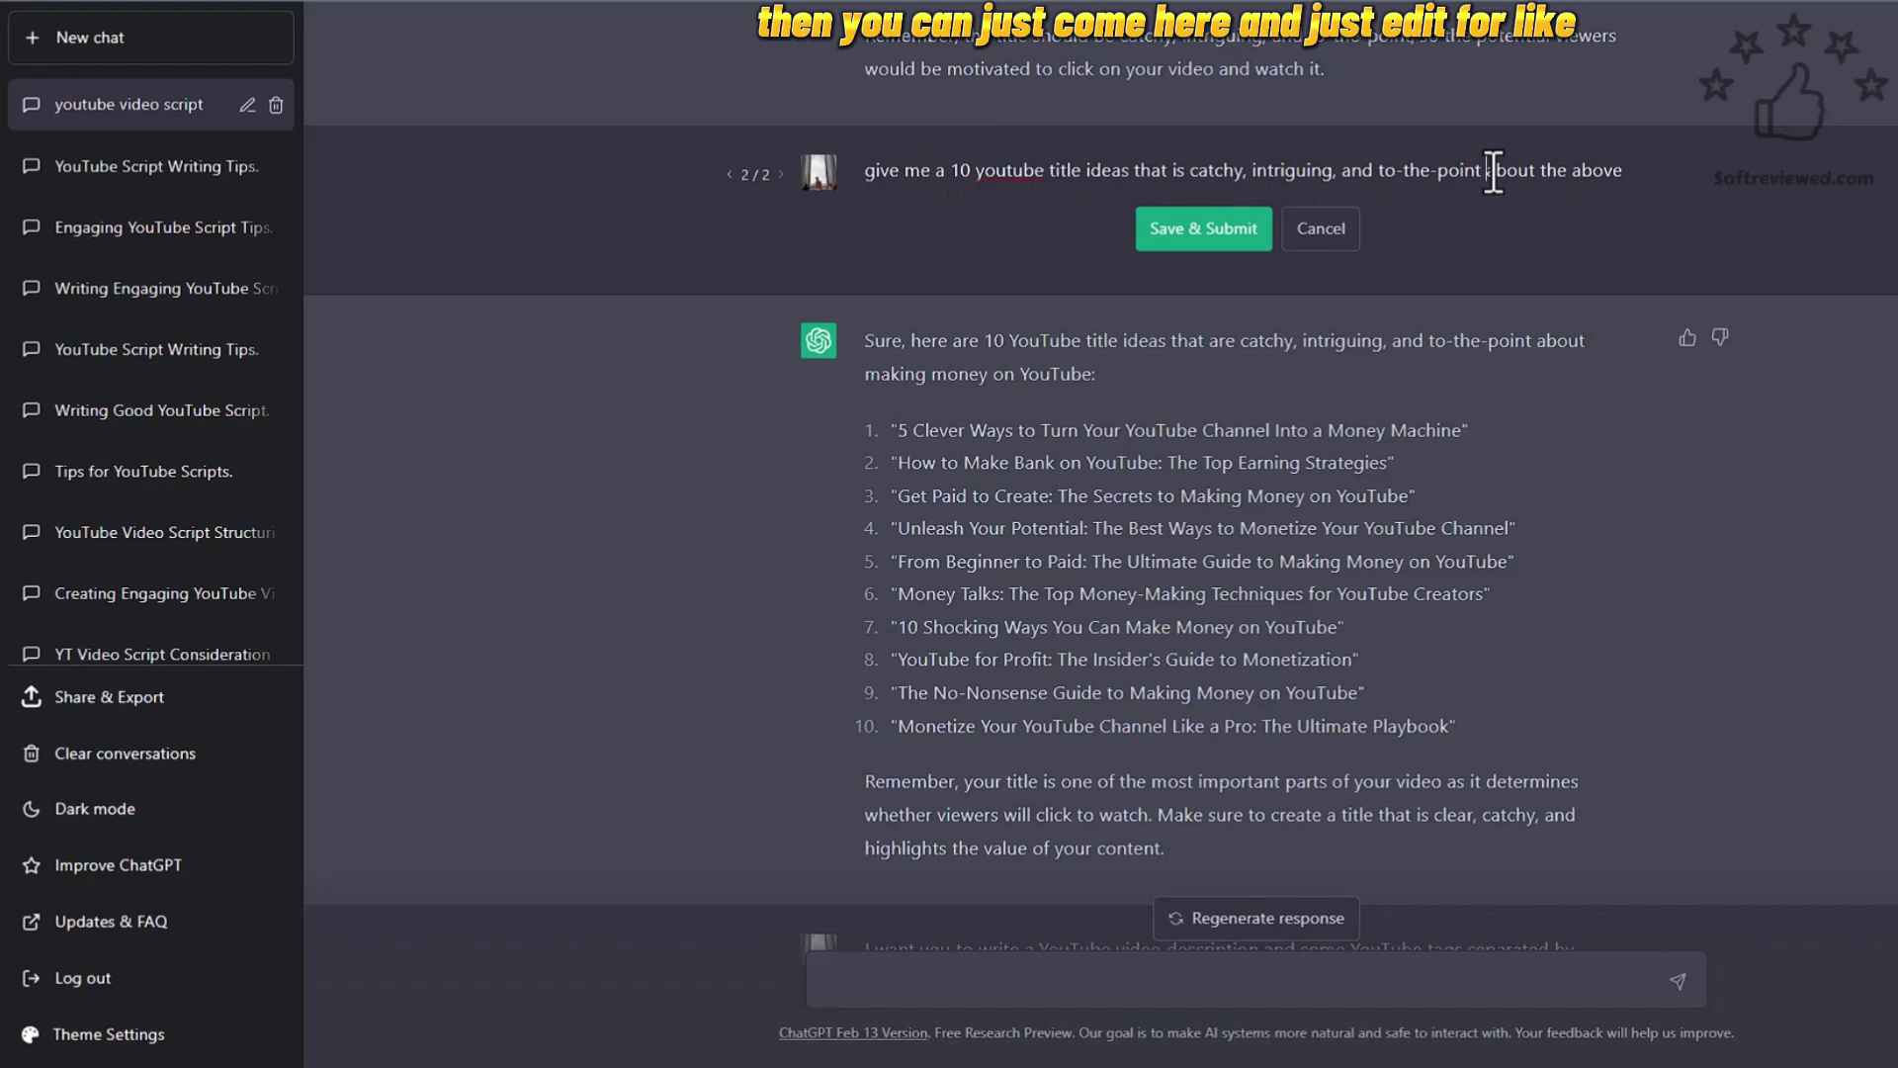
drag(1488, 172, 1665, 172)
text(f)
text(or)
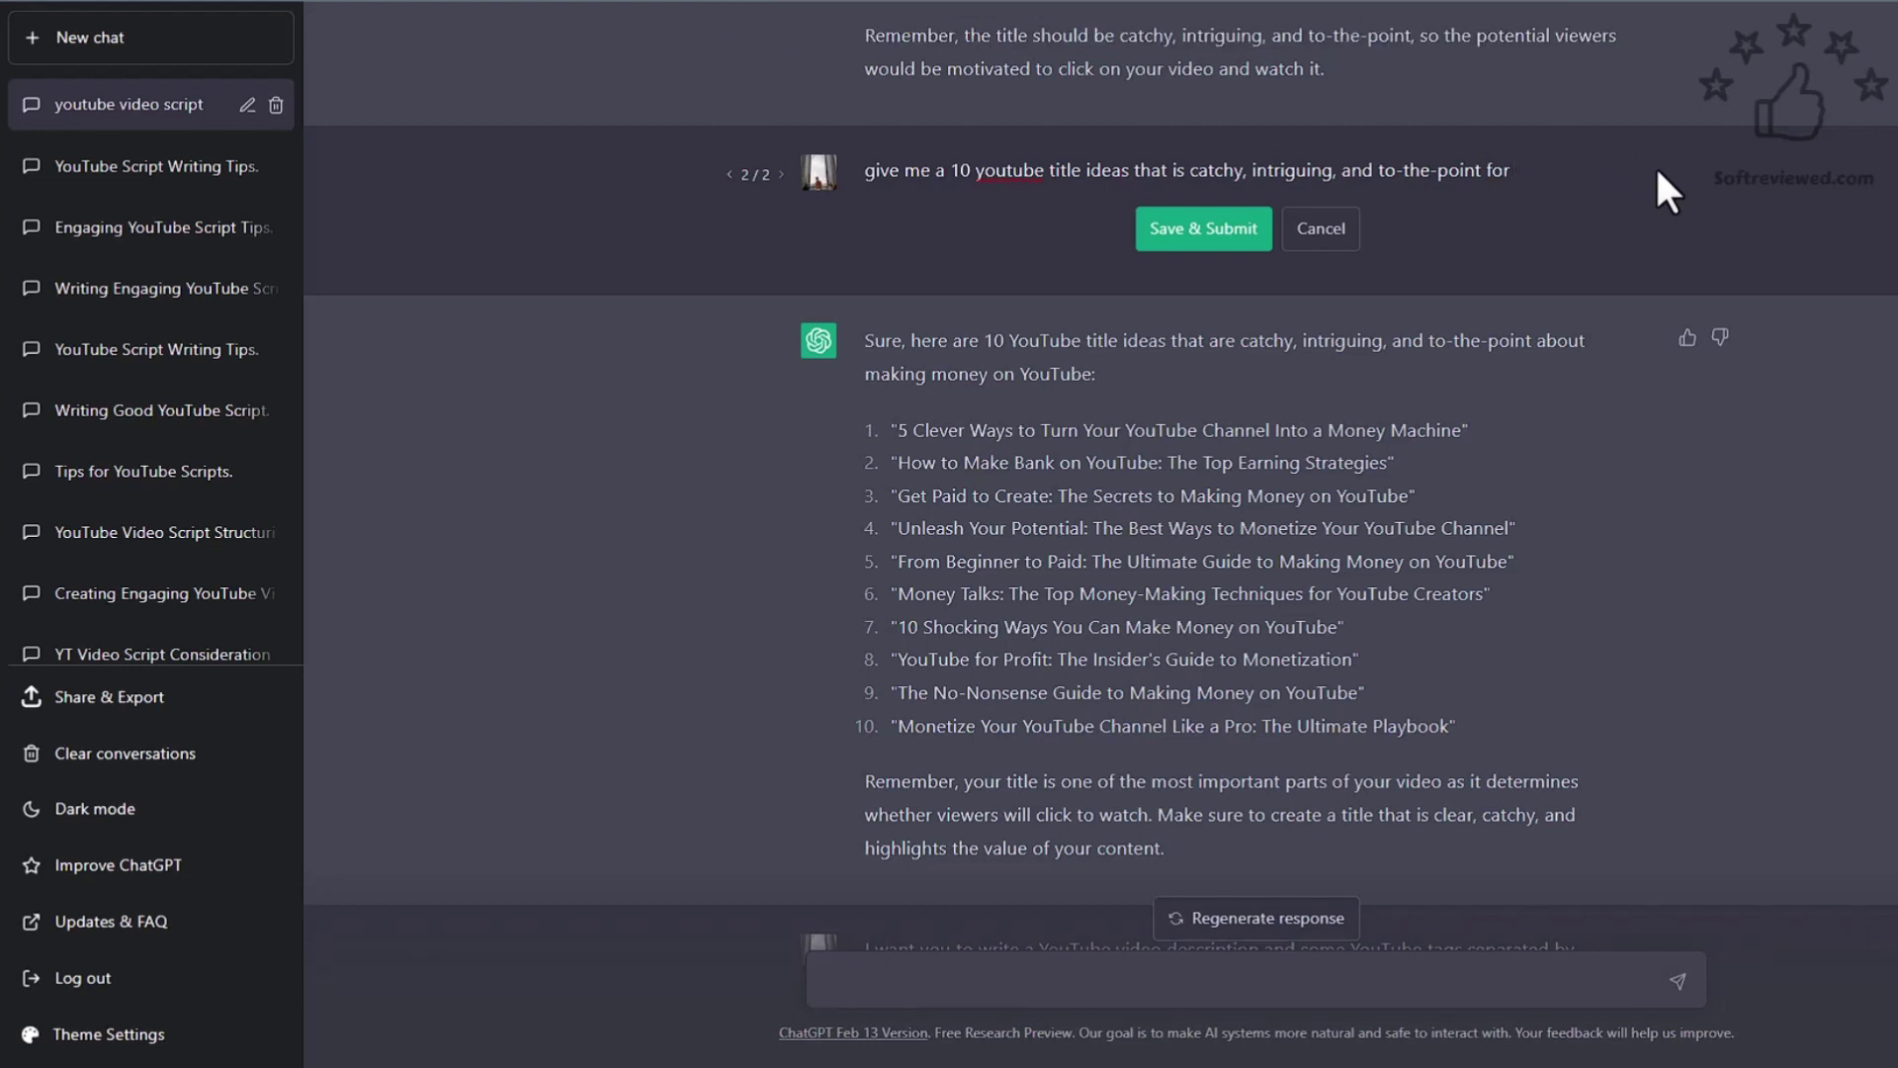
text( how to start affiliate markaeting ?)
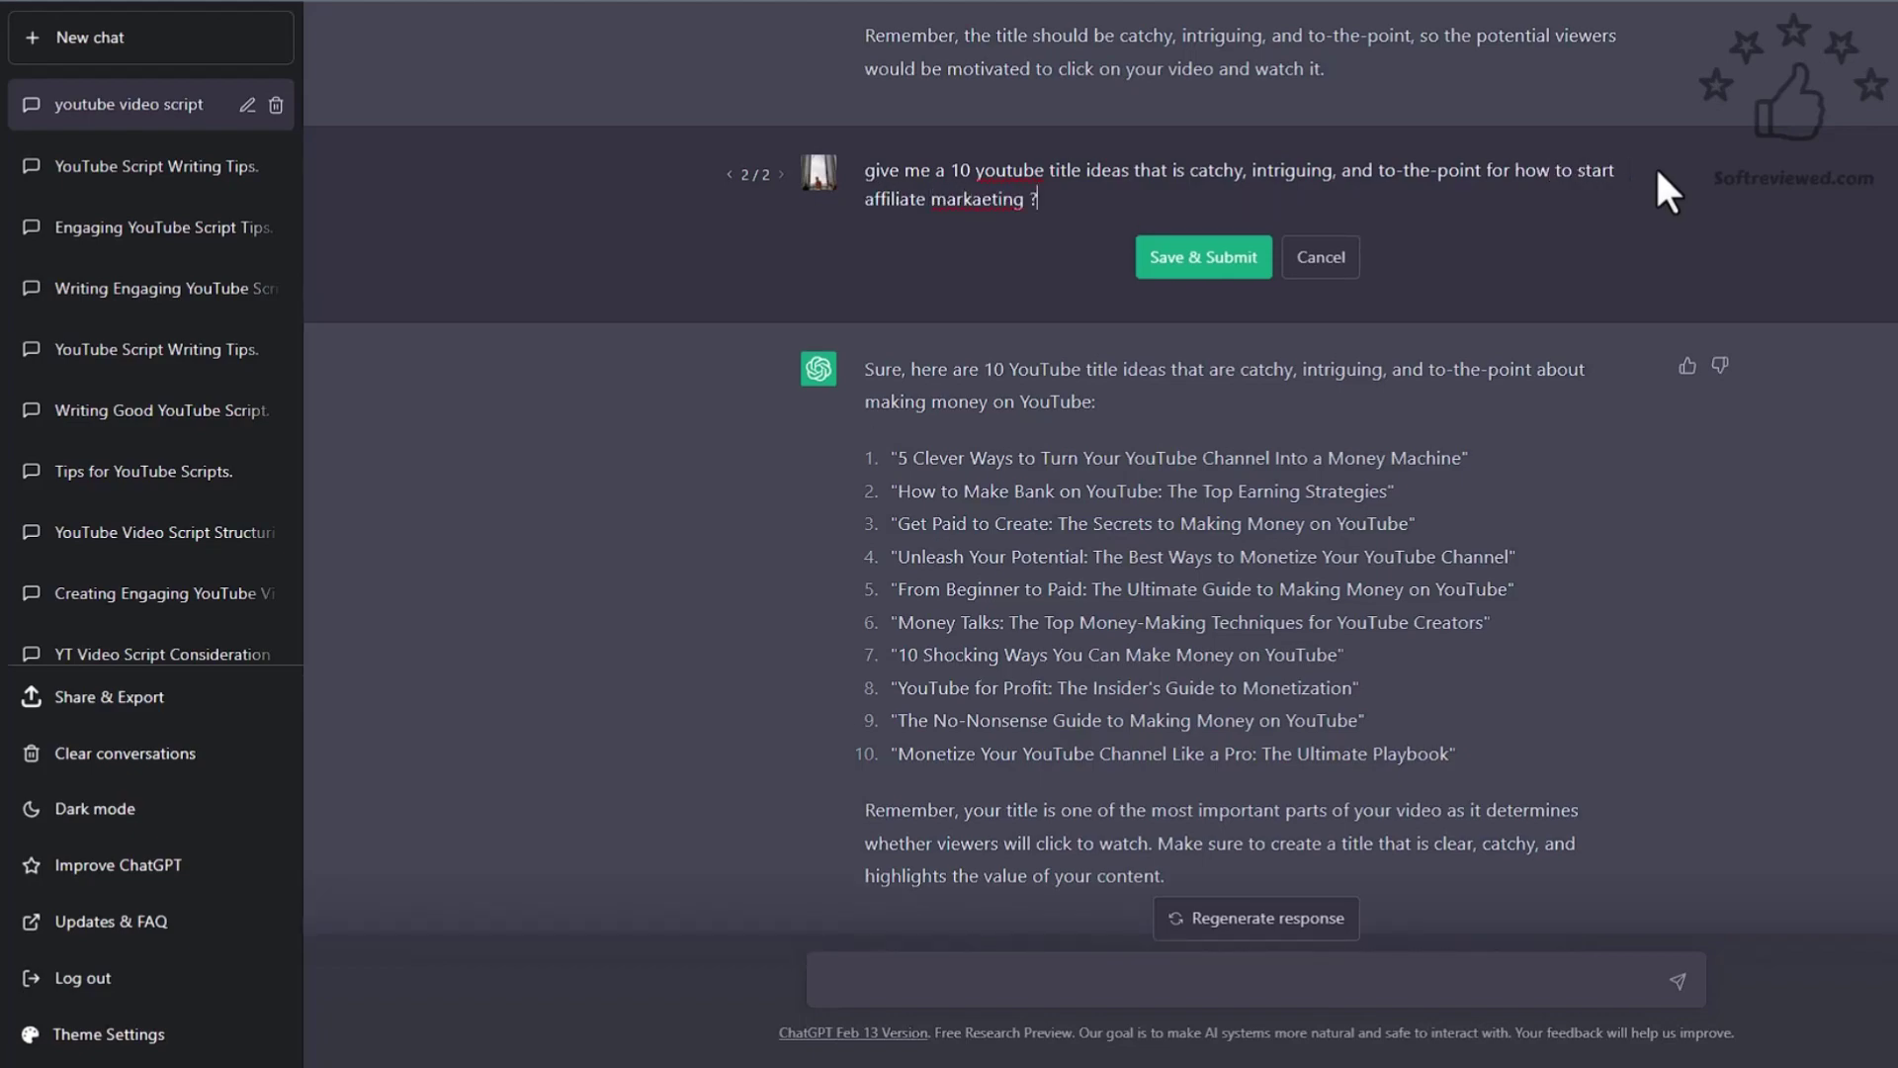
Step: Correct the misspelling of 'marketing' in the edited affiliate-marketing title request
right_click(979, 198)
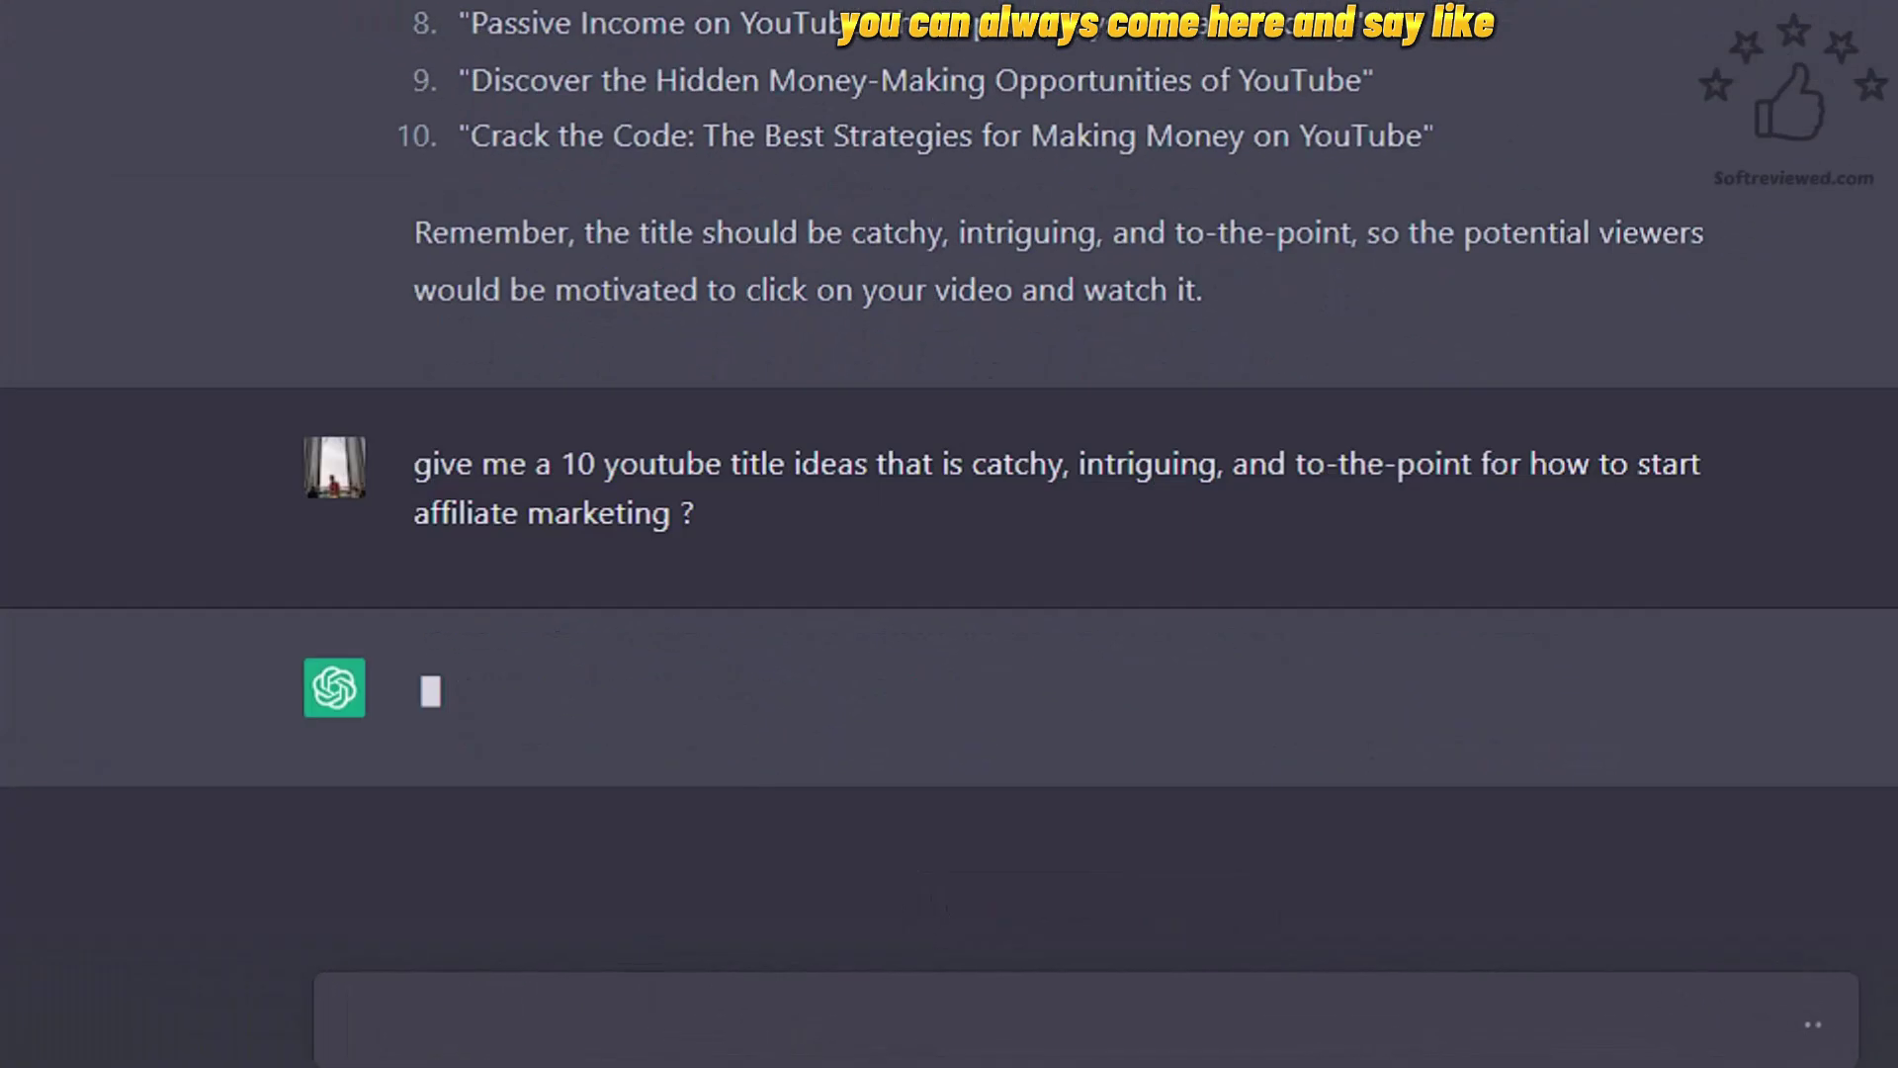
scroll(949, 535, up, 5)
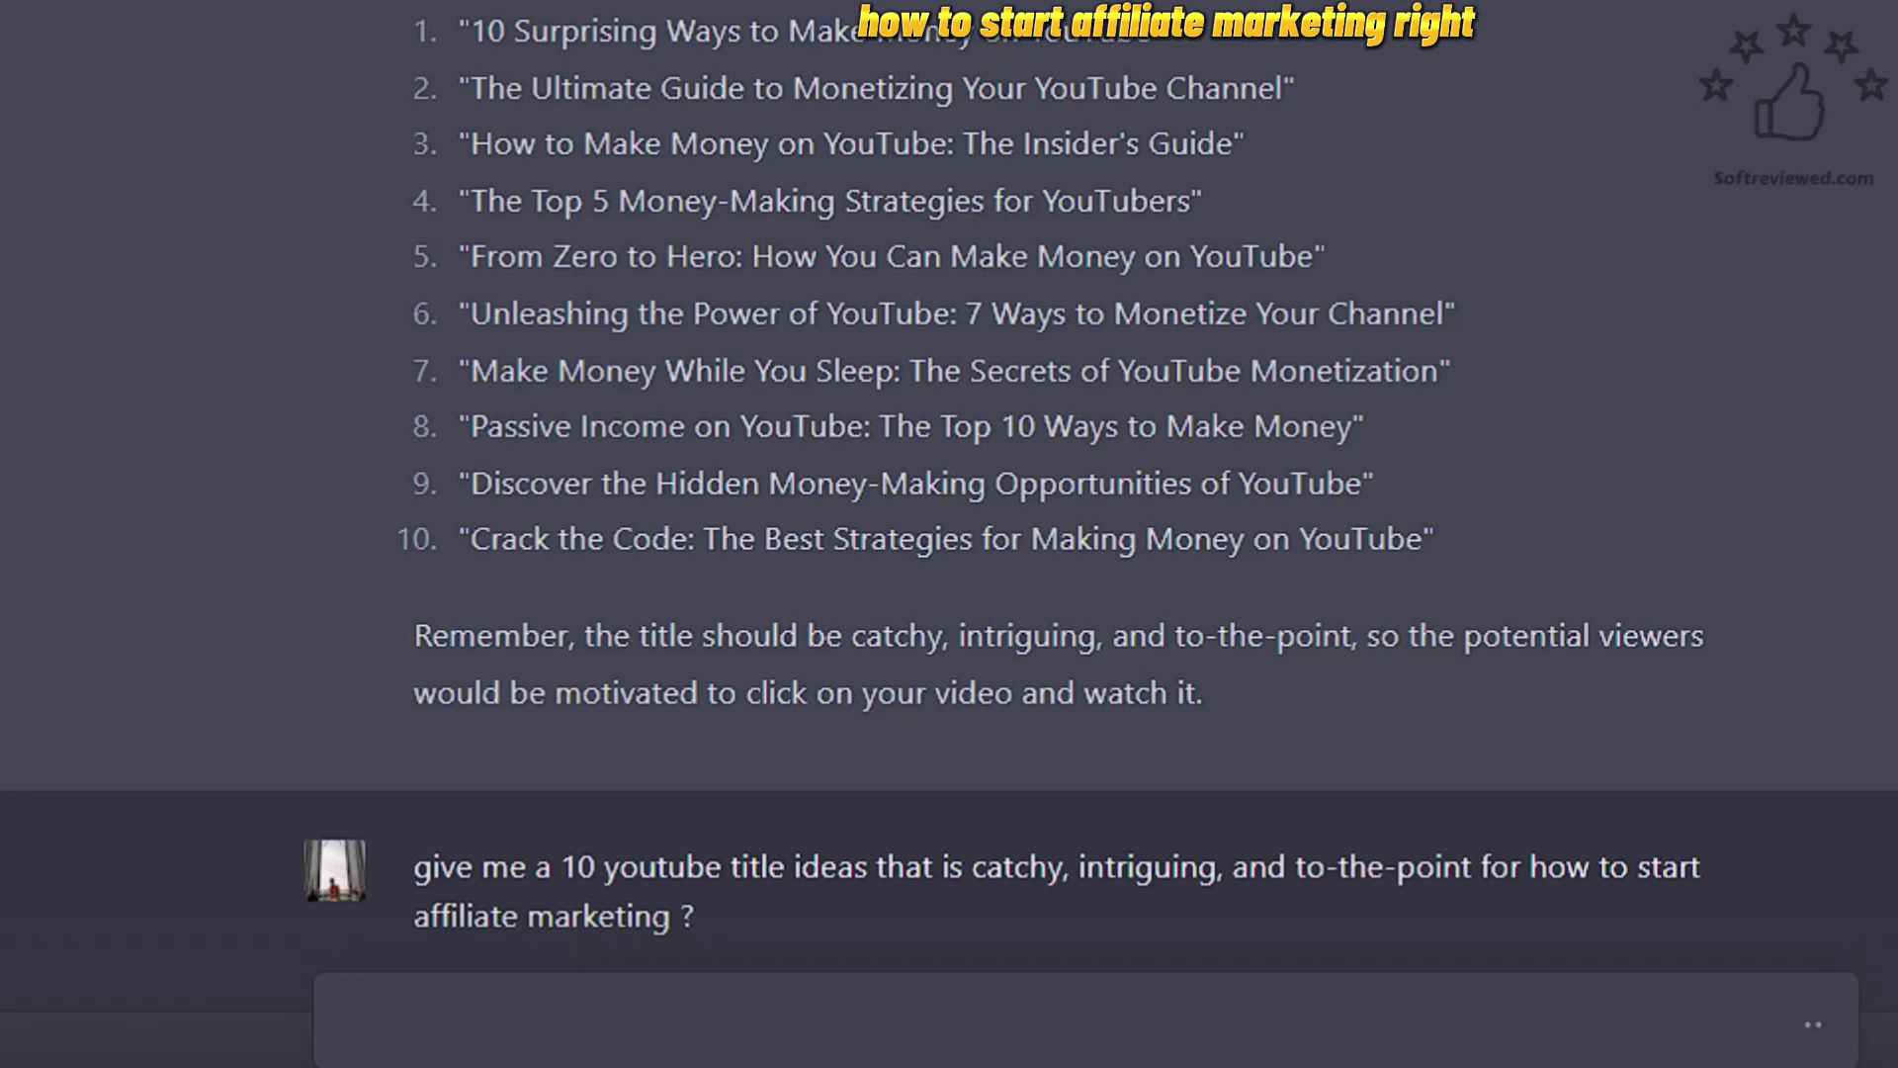